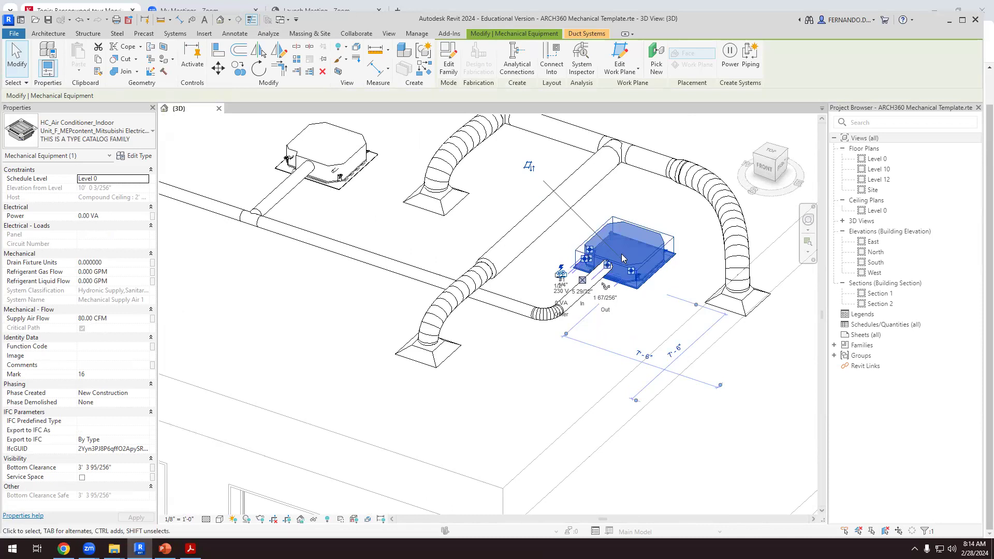
- Examine the round supply branch feeding the indoor unit at the far end of the supply main and the overall duct layout
click(533, 307)
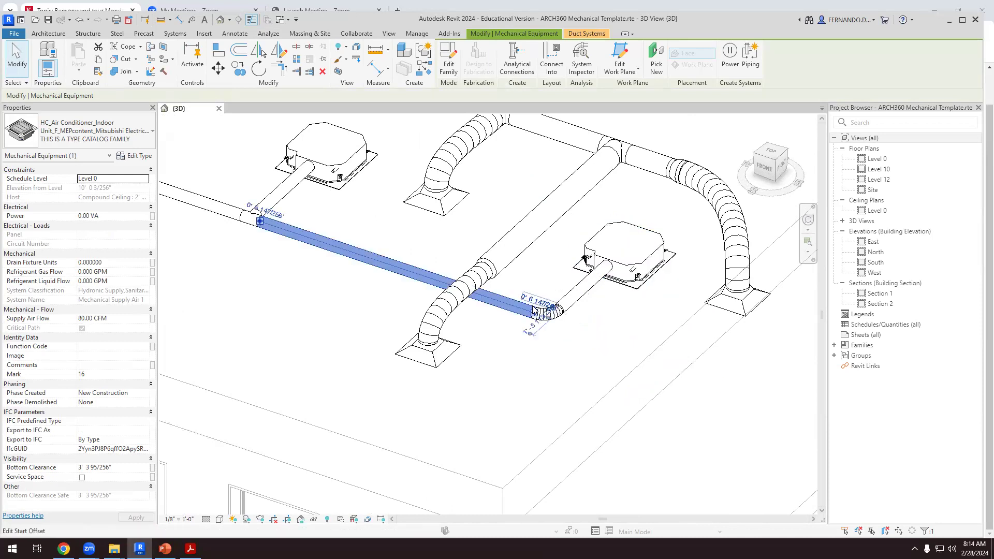
click(594, 286)
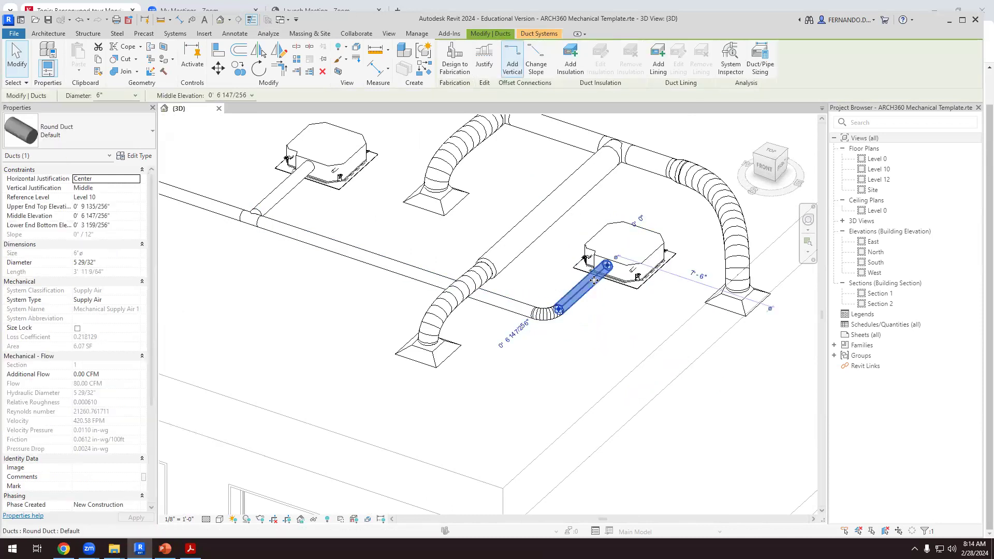
scroll(634, 268, up, 3)
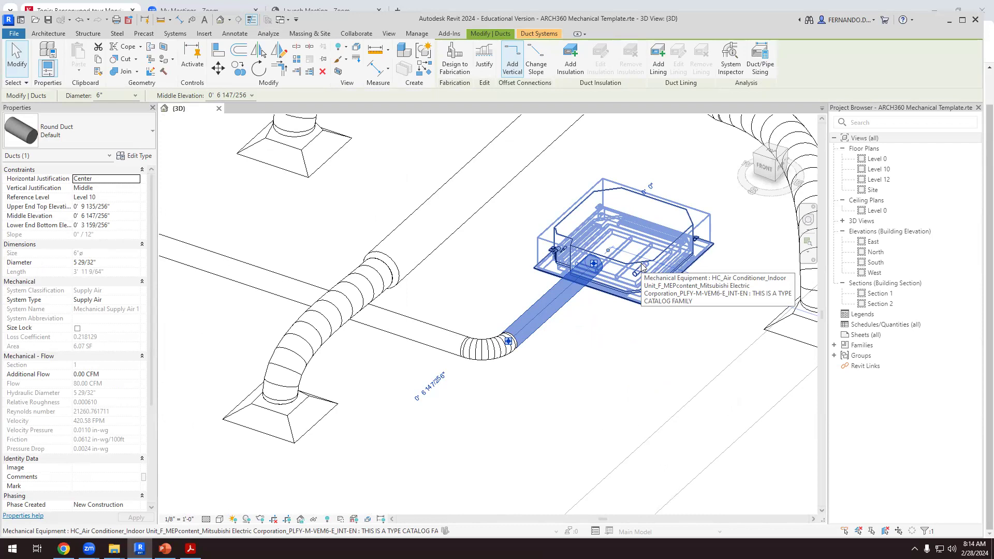
click(642, 267)
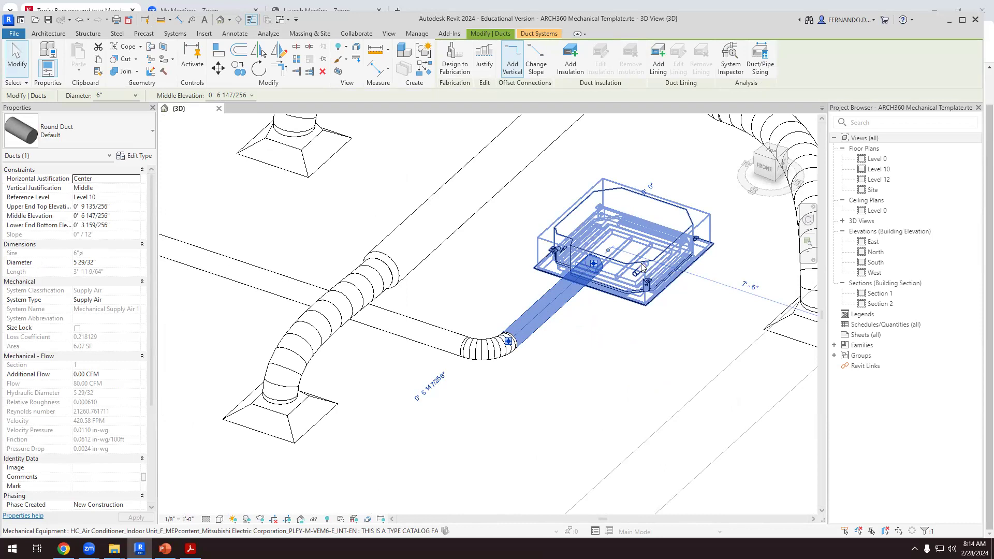
scroll(642, 267, down, 10)
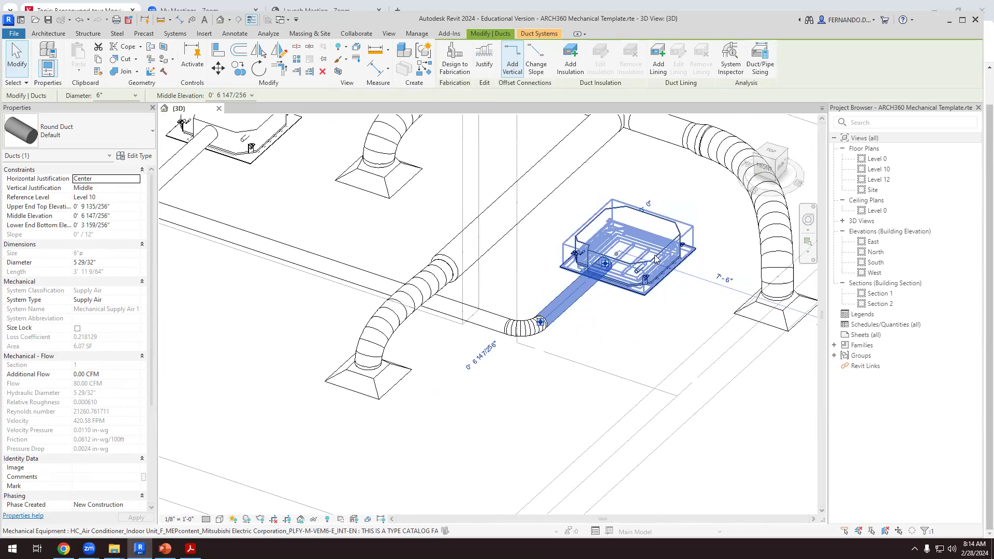
scroll(540, 173, up, 4)
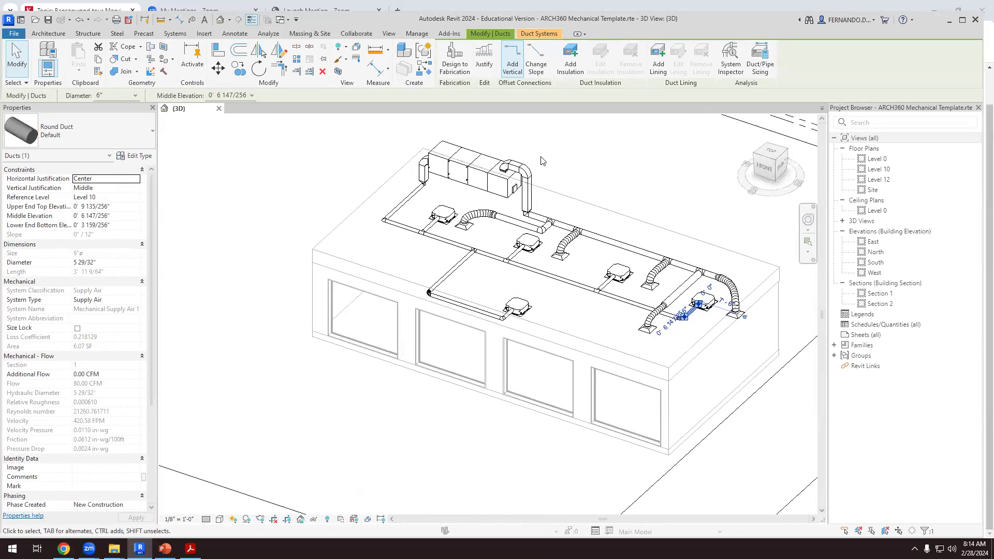
scroll(494, 189, up, 2)
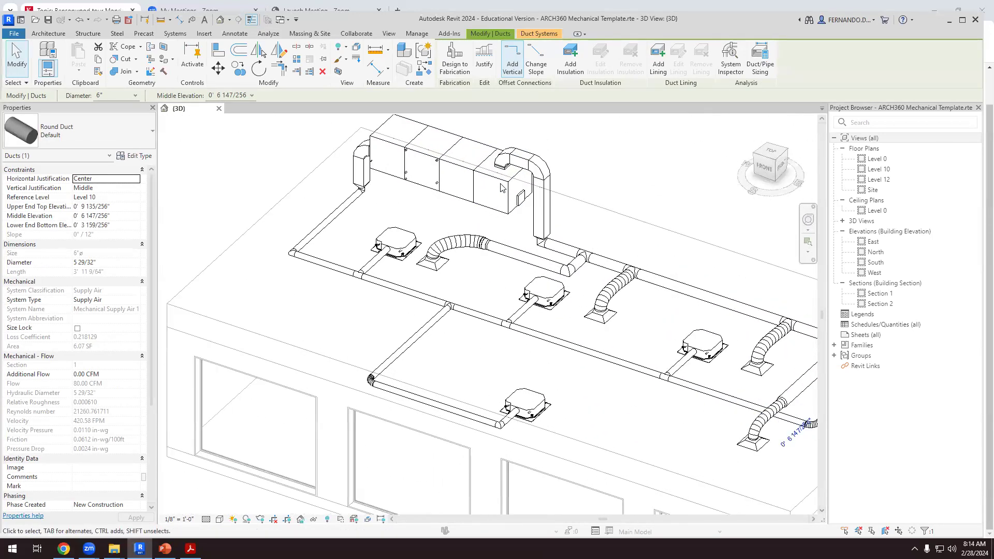
scroll(391, 193, down, 2)
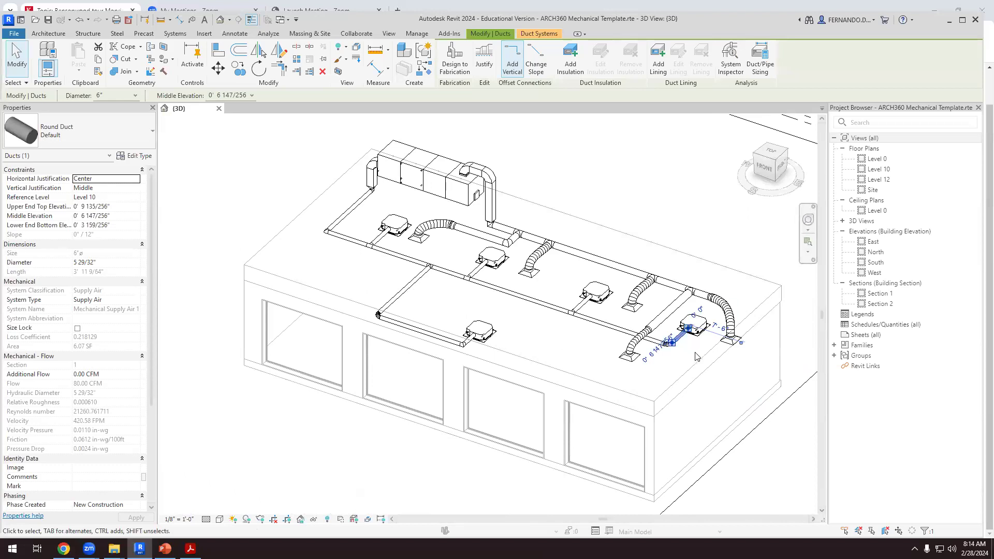
- Check the supply airflow values of the indoor air conditioner units along the supply duct and its side branch
scroll(699, 326, up, 3)
click(699, 327)
click(698, 339)
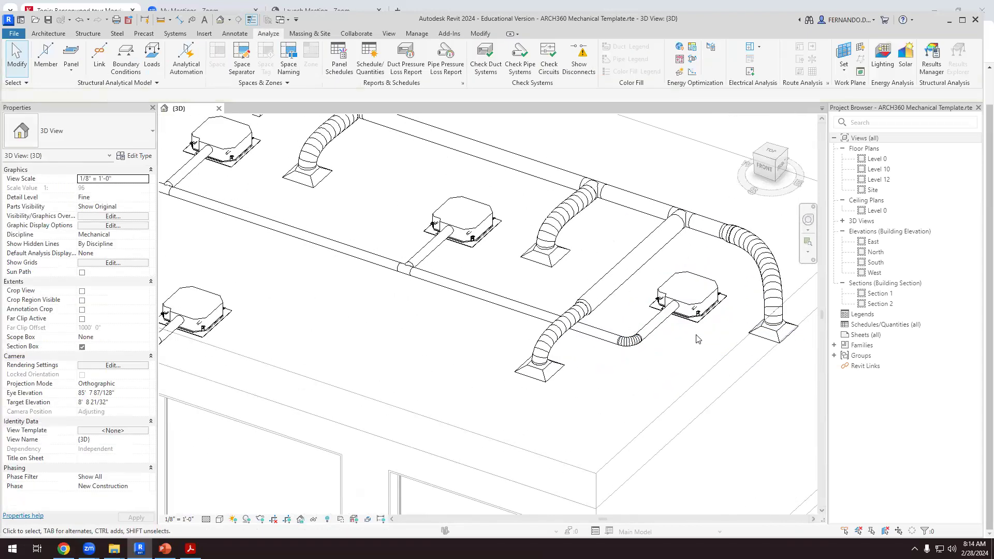
click(699, 327)
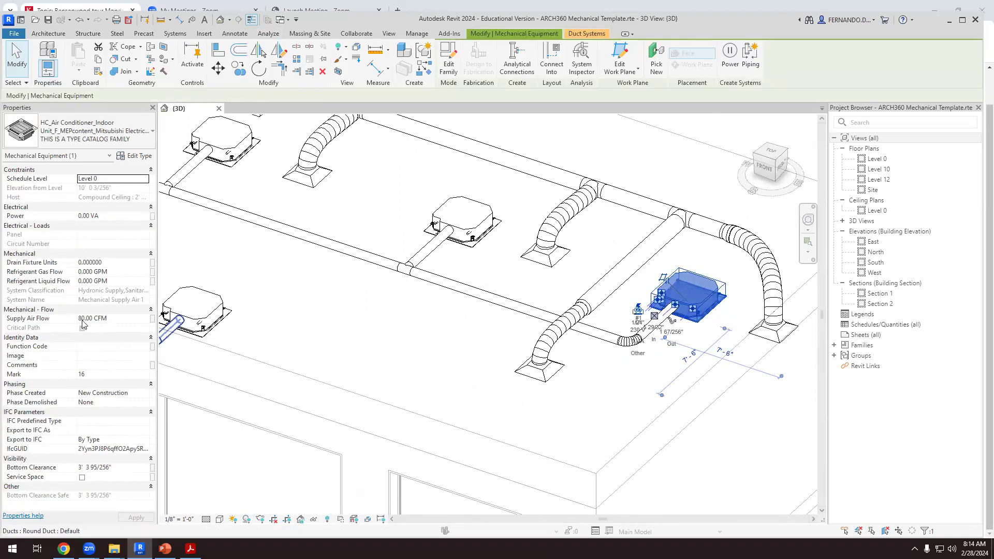
click(477, 245)
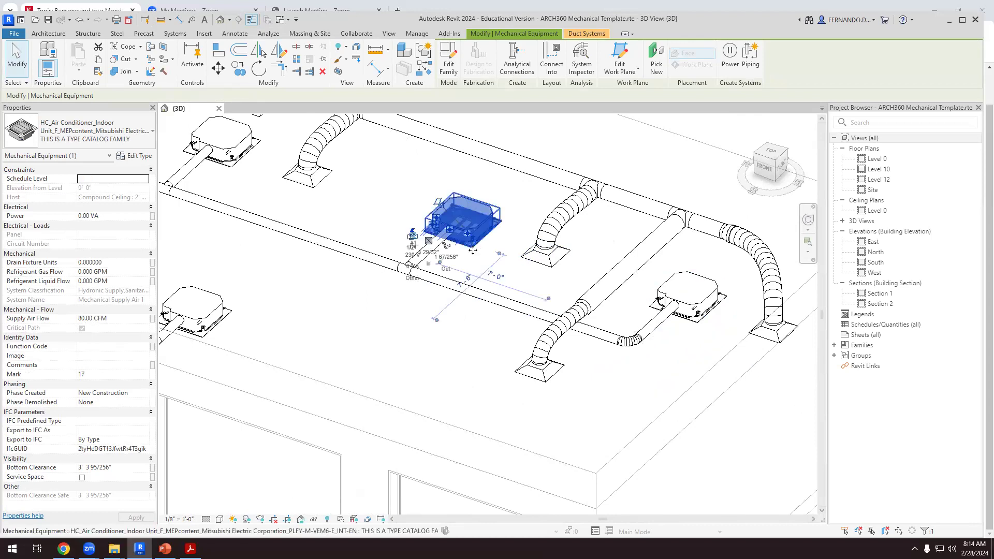
click(236, 321)
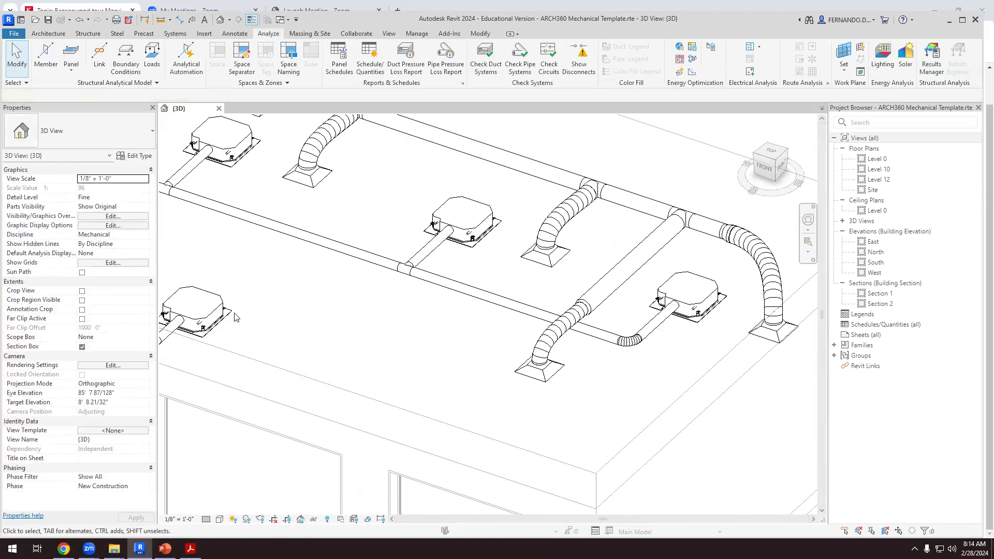
click(234, 318)
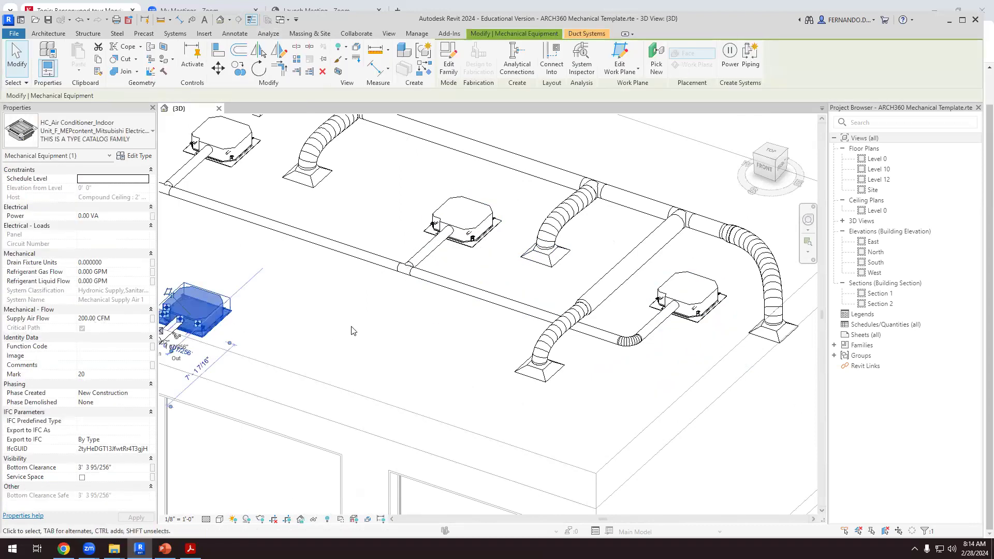
scroll(330, 332, down, 4)
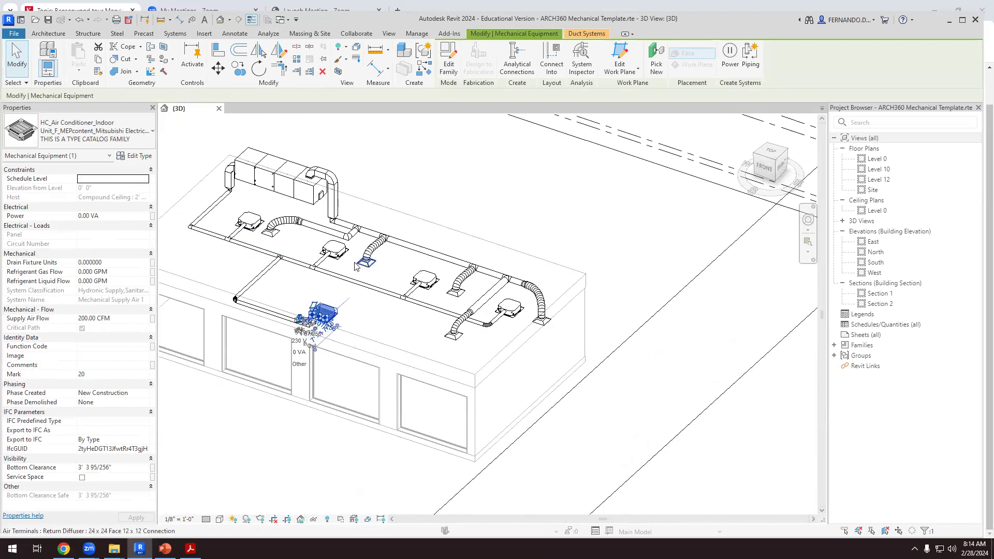
click(358, 323)
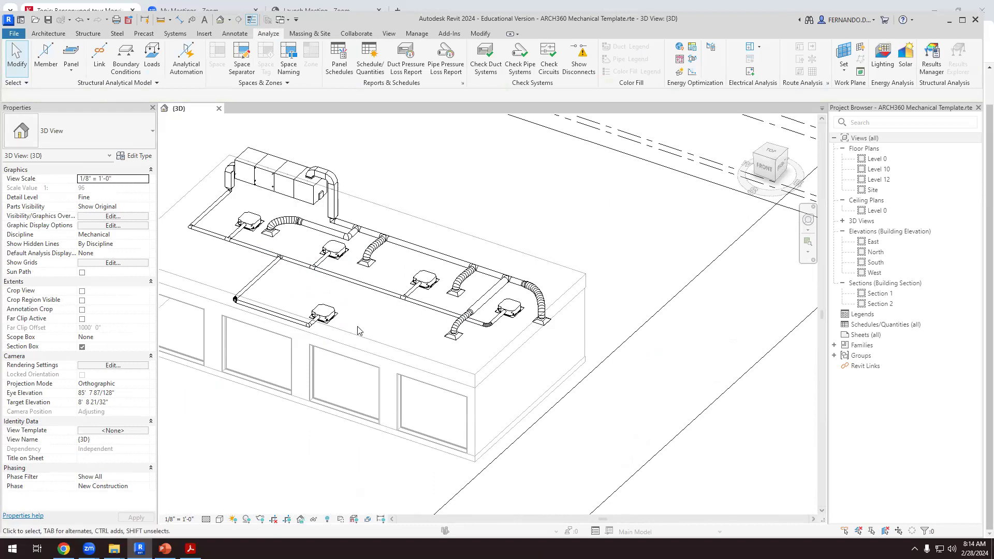
scroll(254, 236, up, 1)
click(252, 235)
click(303, 249)
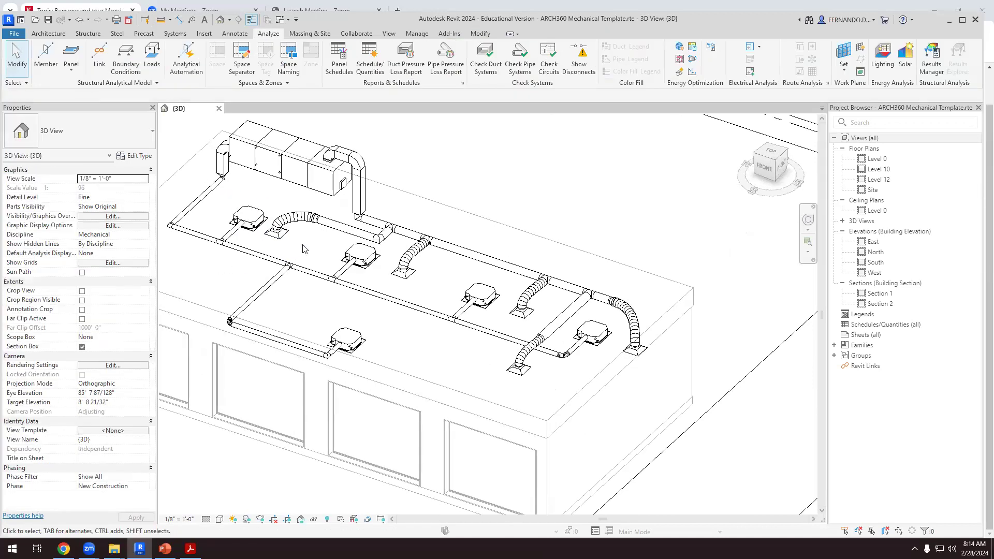
- Set the flow of the return diffuser closest to the air handling unit to 80 CFM
scroll(304, 249, up, 2)
click(268, 226)
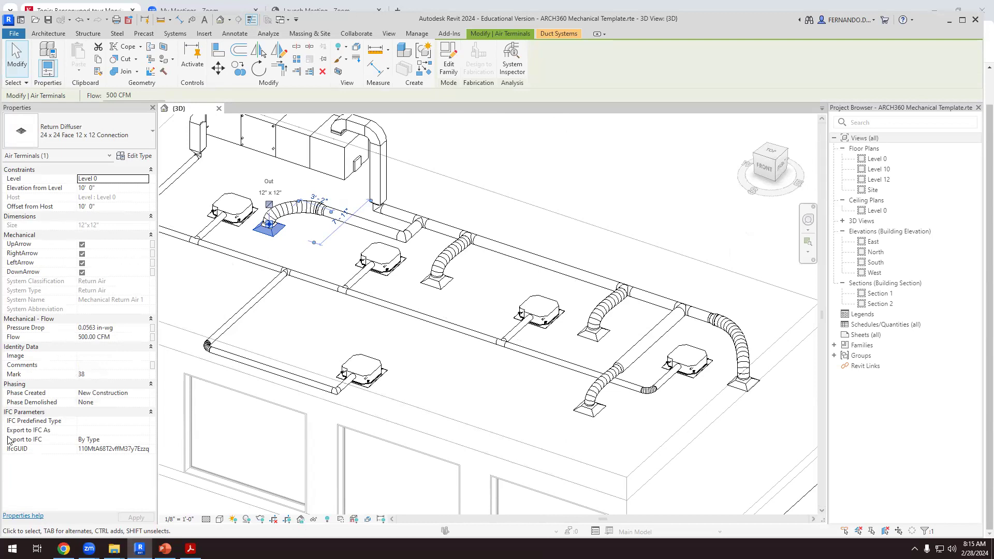
click(90, 339)
drag(85, 337, 77, 337)
text(40)
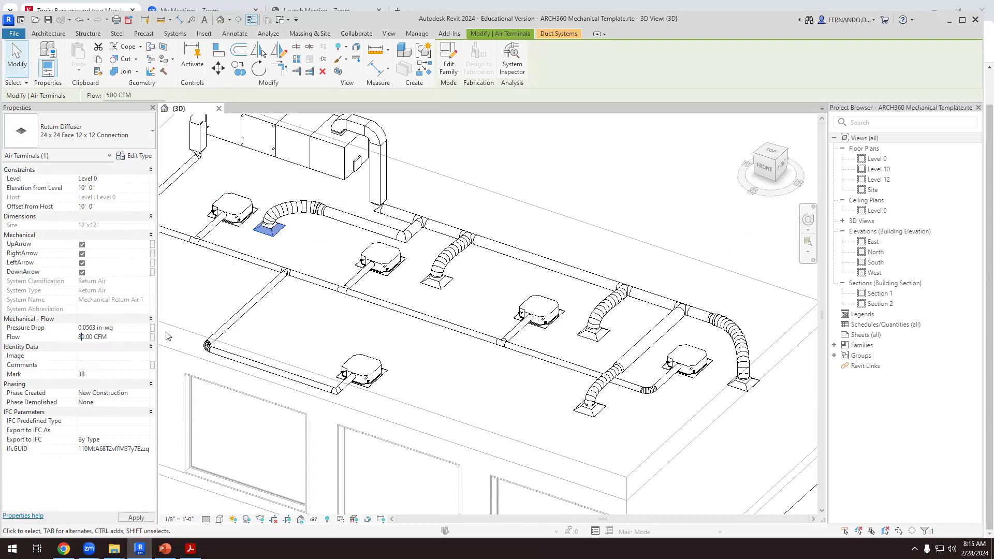
click(232, 282)
- Set the flow of the second return diffuser along the return main to 80 CFM
click(443, 293)
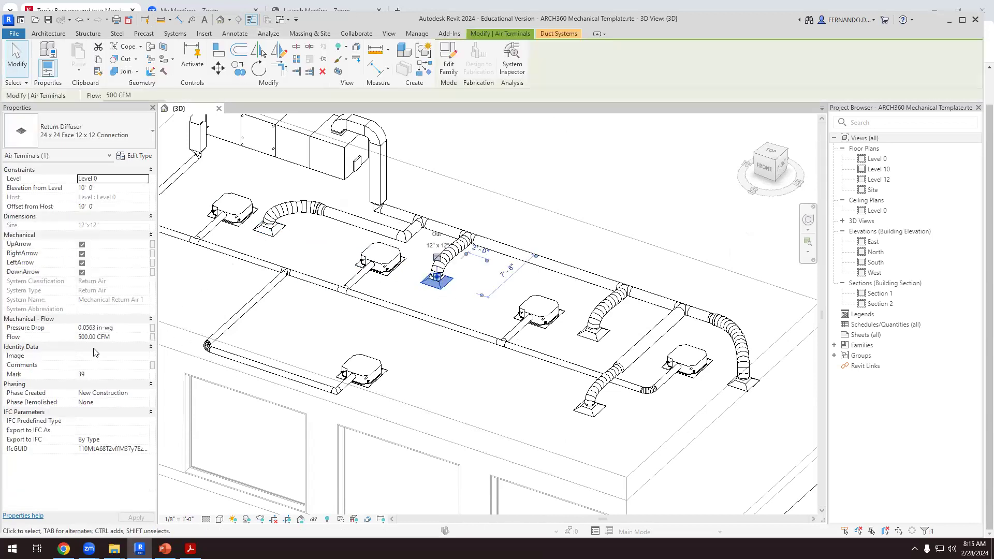
click(88, 337)
drag(86, 337, 74, 337)
text(8)
click(339, 323)
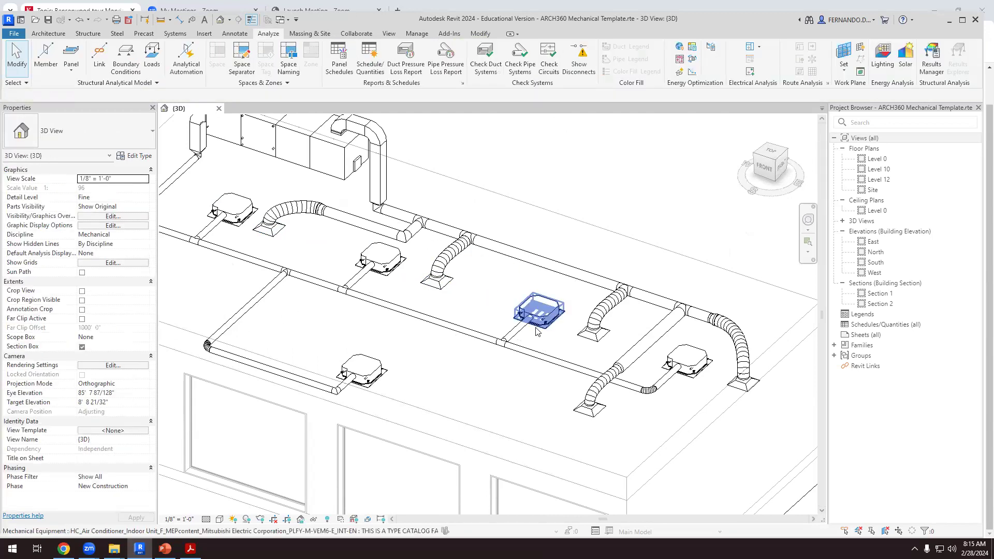
- Set the flow of the third return diffuser along the return main to 80 CFM
click(594, 332)
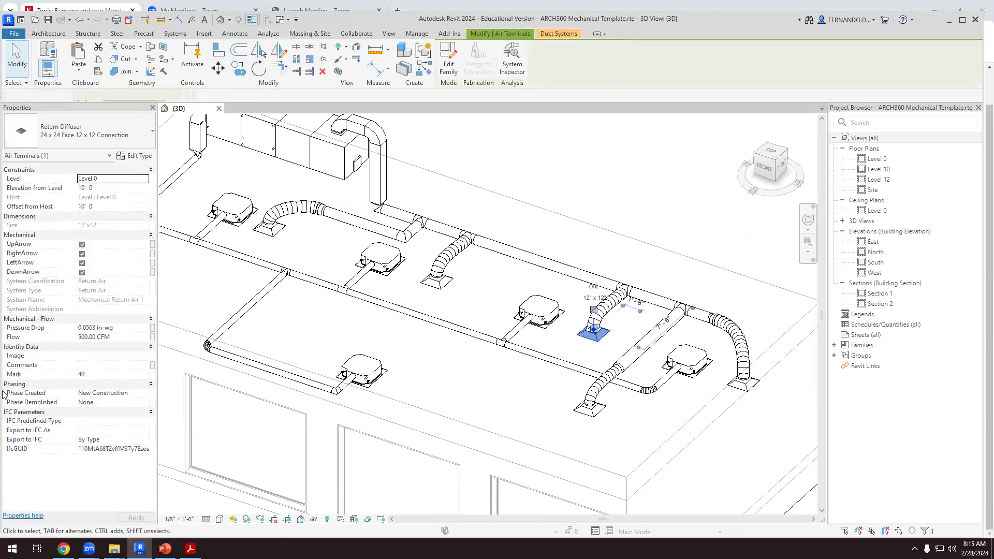
click(84, 337)
drag(84, 337, 65, 339)
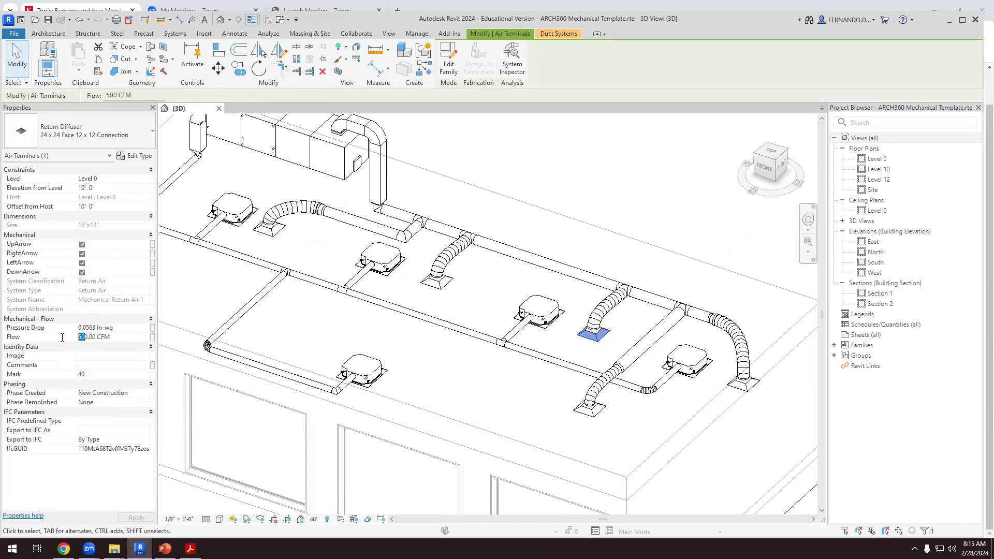
text(8)
click(570, 395)
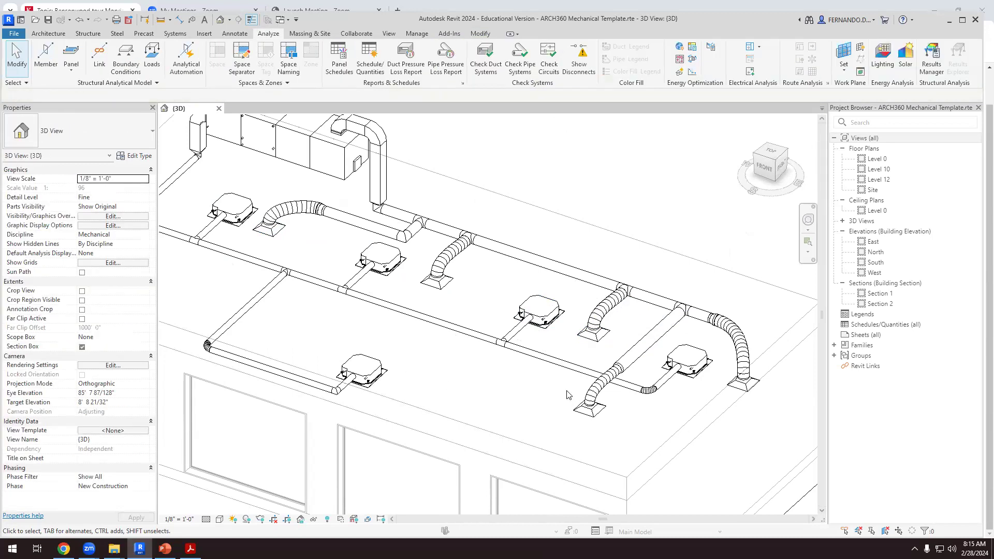
- Compare the far-end indoor unit's airflow with the third diffuser, and set the return diffuser ending the return main to 80 CFM
click(694, 376)
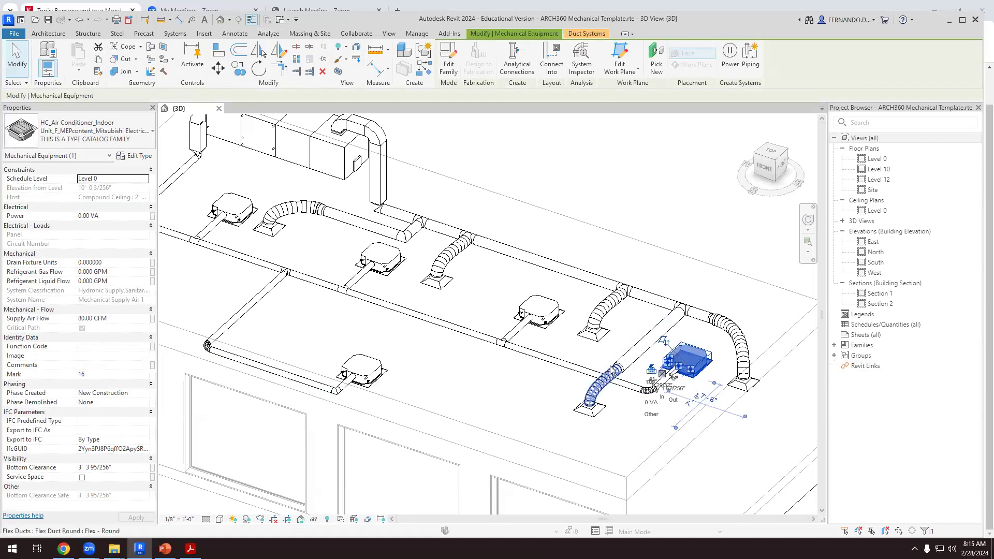
click(594, 332)
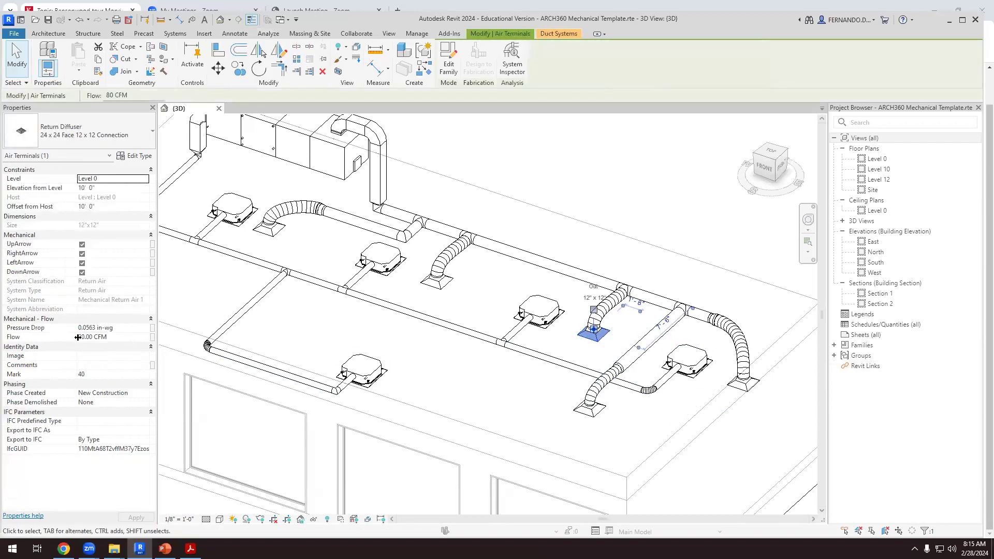
click(740, 389)
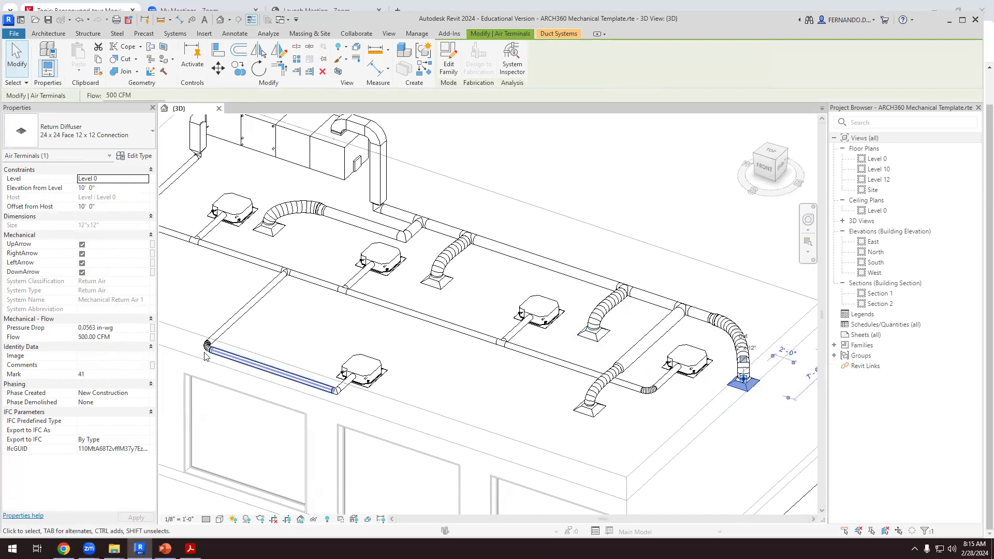
drag(85, 337, 65, 343)
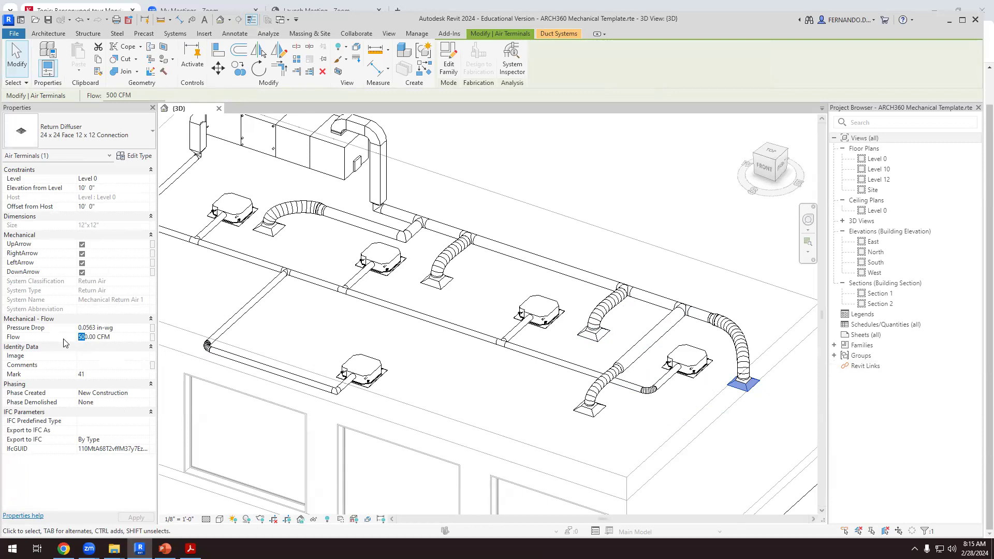
text(8)
click(308, 326)
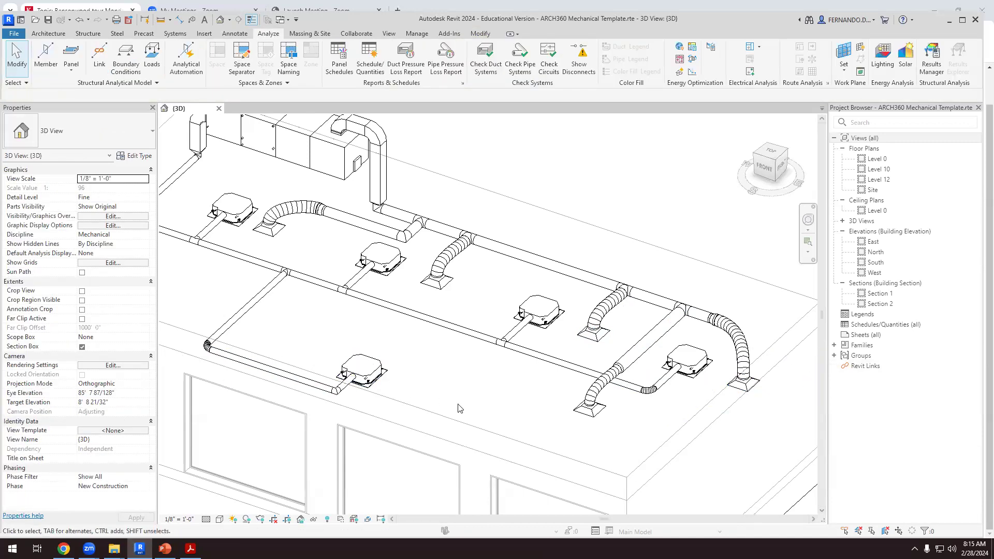
- Set the flow of the return diffuser on the branch crossing over the supply main to 200 CFM
click(577, 414)
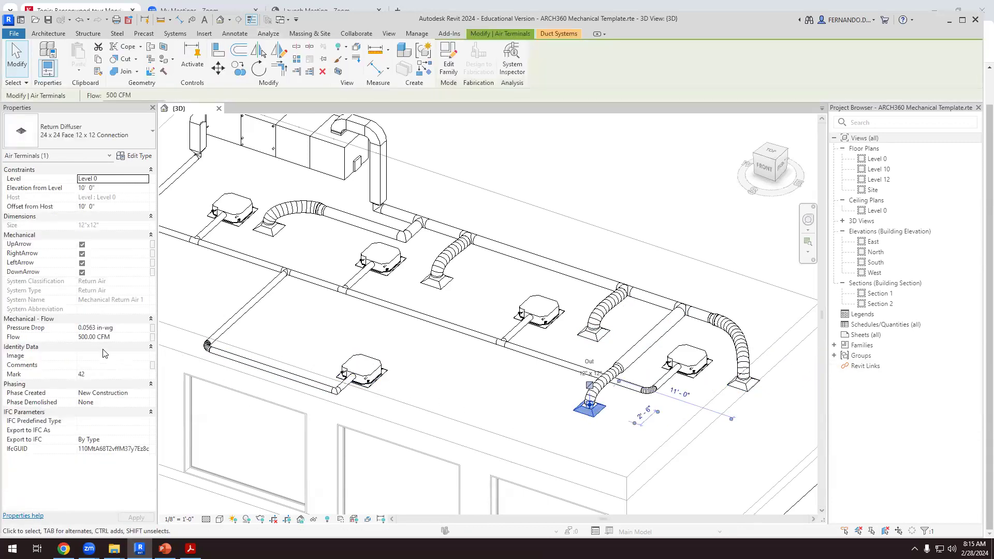
drag(81, 337, 75, 339)
text(2)
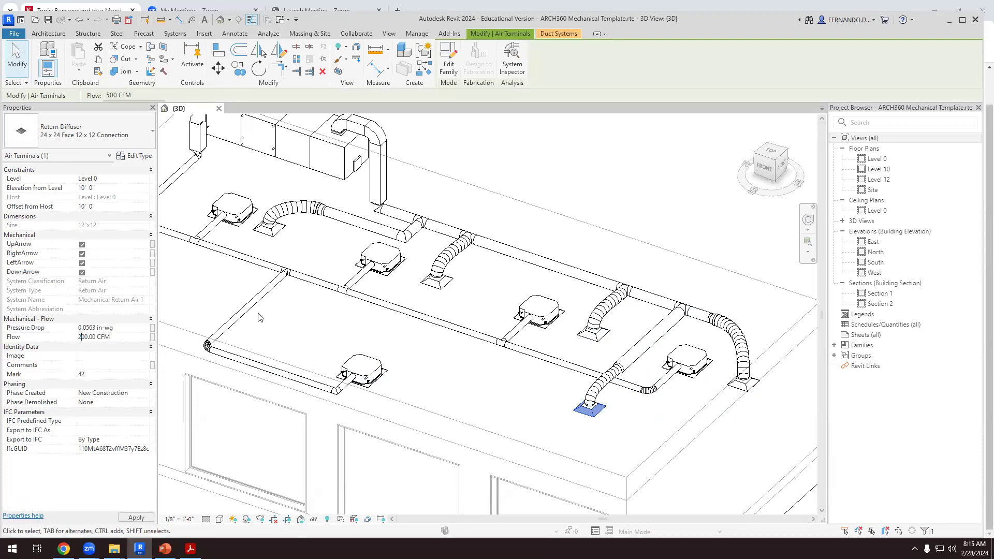
click(292, 325)
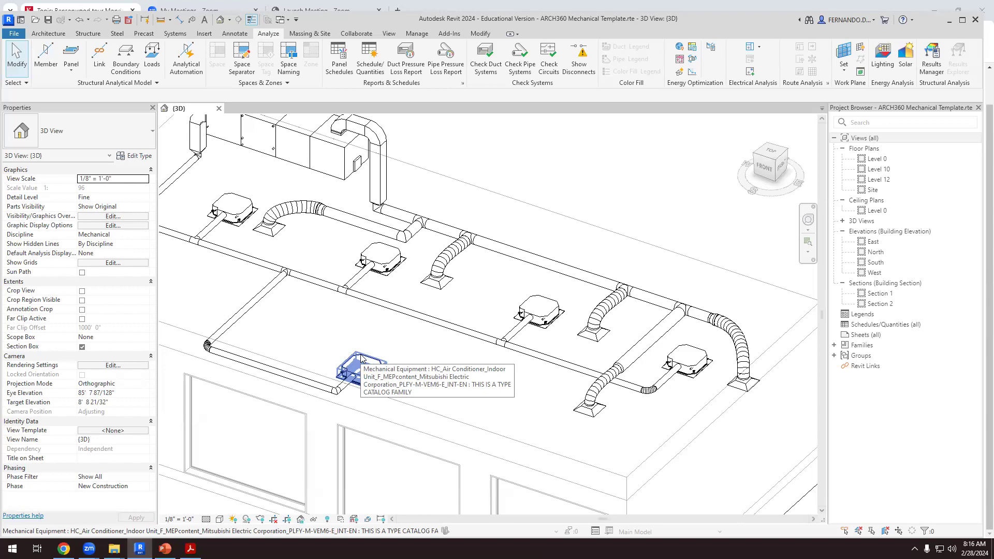
- Inspect the airflow properties of the vertical rectangular supply duct connected to the air handling unit
scroll(361, 359, down, 2)
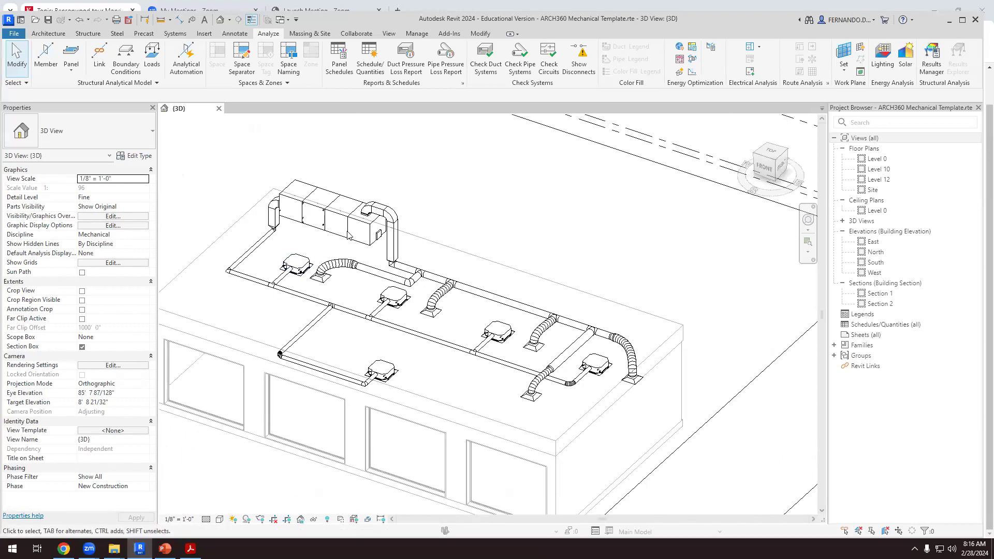
scroll(277, 235, up, 3)
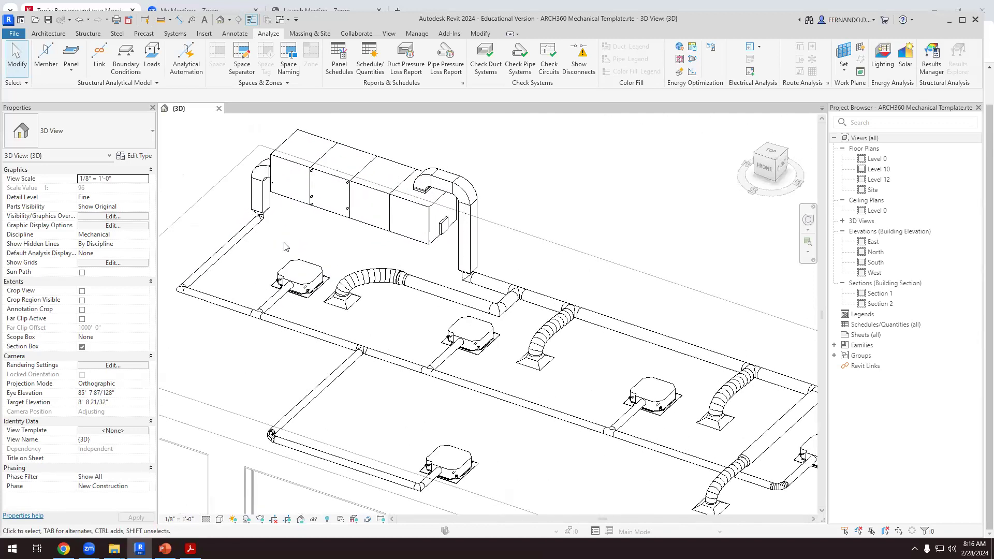
click(267, 205)
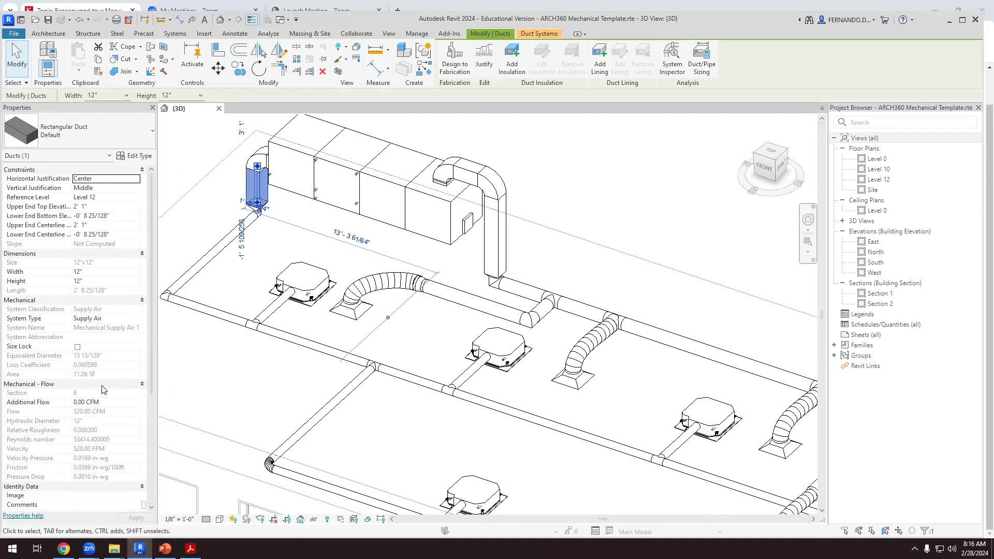
scroll(101, 391, down, 1)
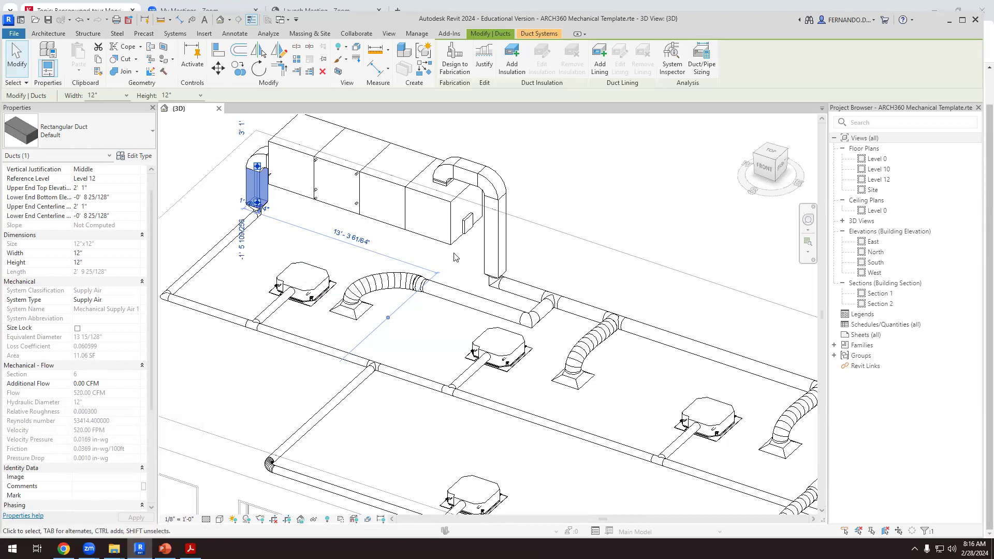
- Inspect the airflow properties of the vertical rectangular return duct connected to the air handling unit
click(501, 243)
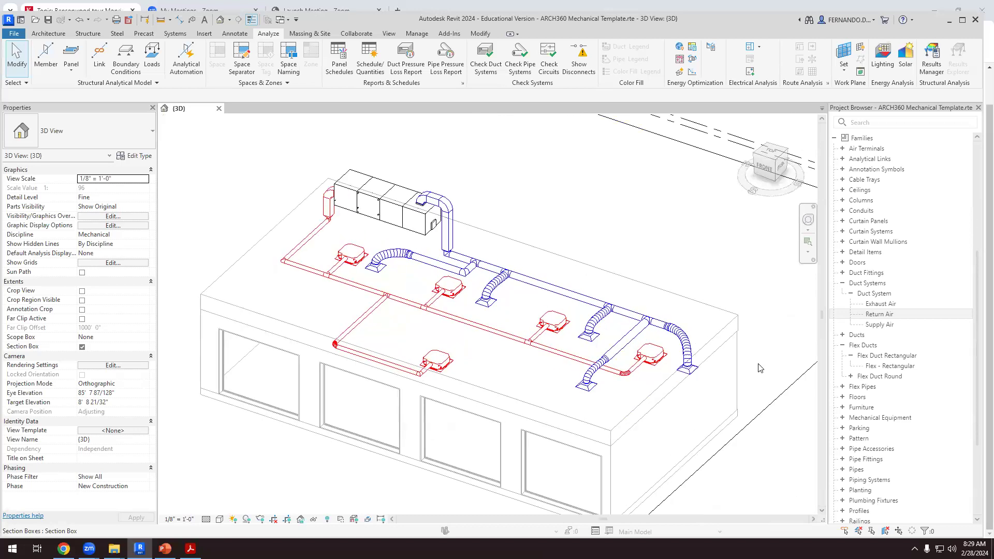
- Review the line graphic overrides in the Supply Air duct system's type properties, keeping the solid red lines
scroll(840, 228, up, 2)
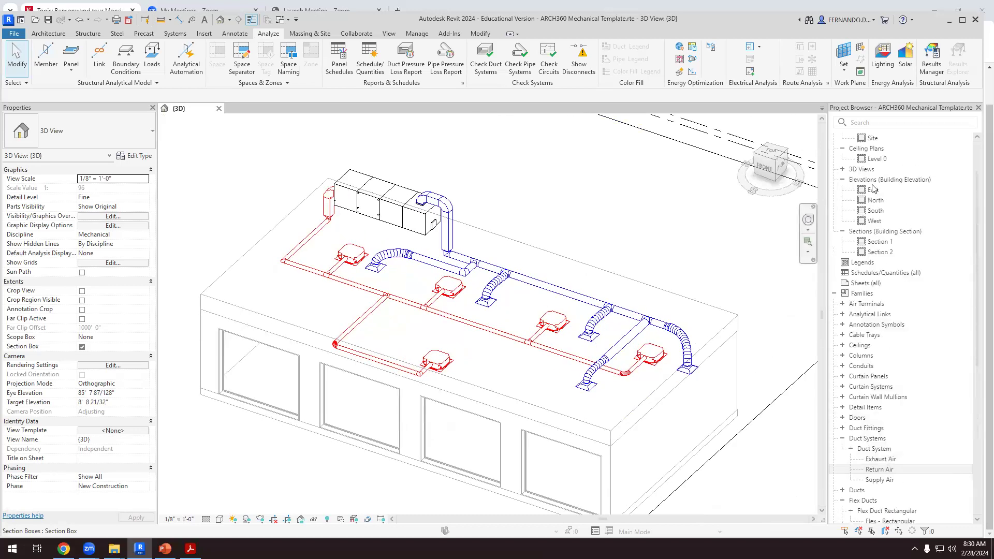
scroll(843, 321, down, 2)
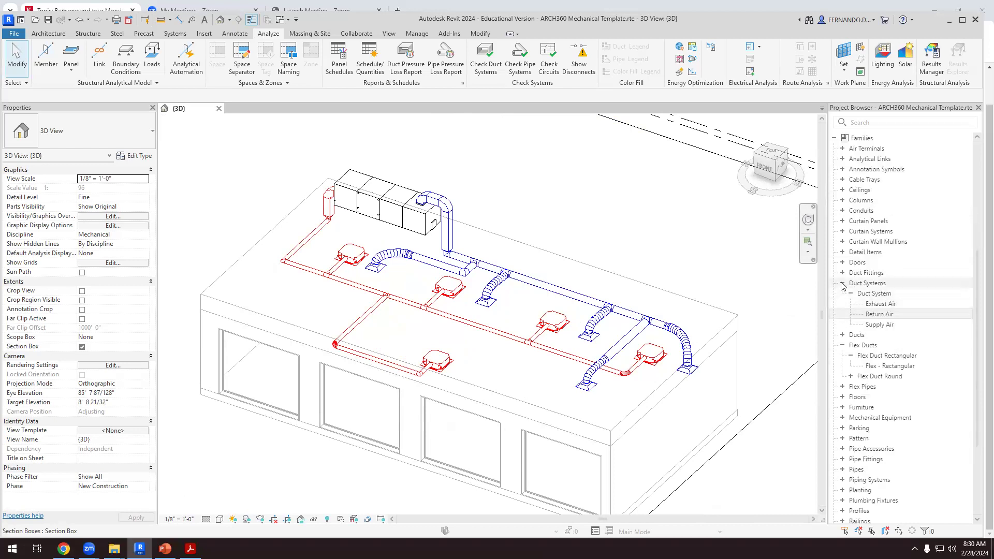
right_click(880, 326)
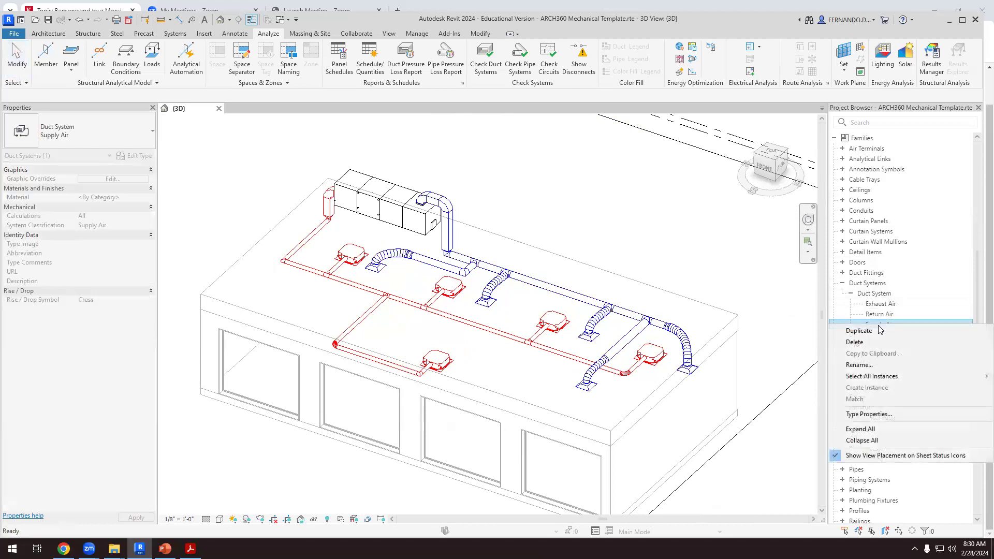
click(868, 414)
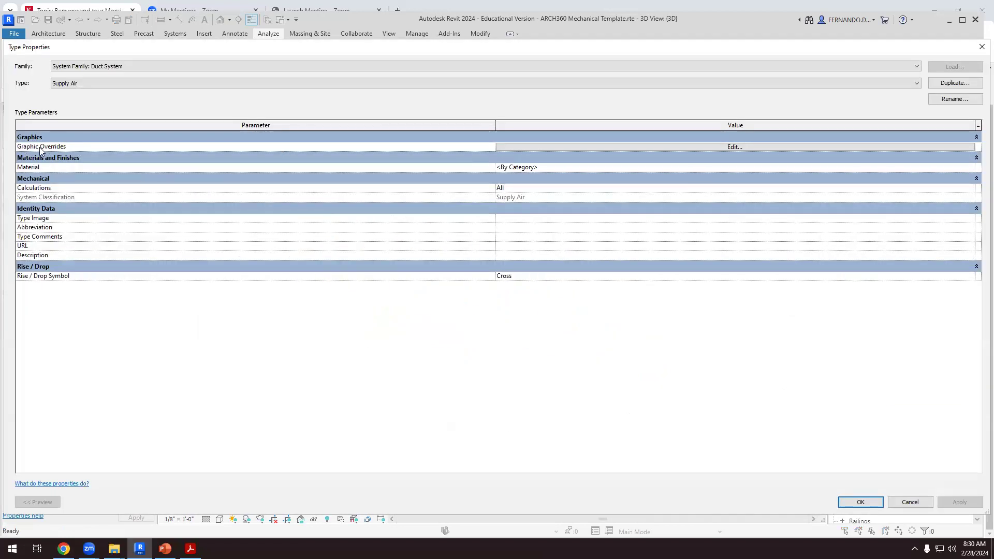
click(649, 149)
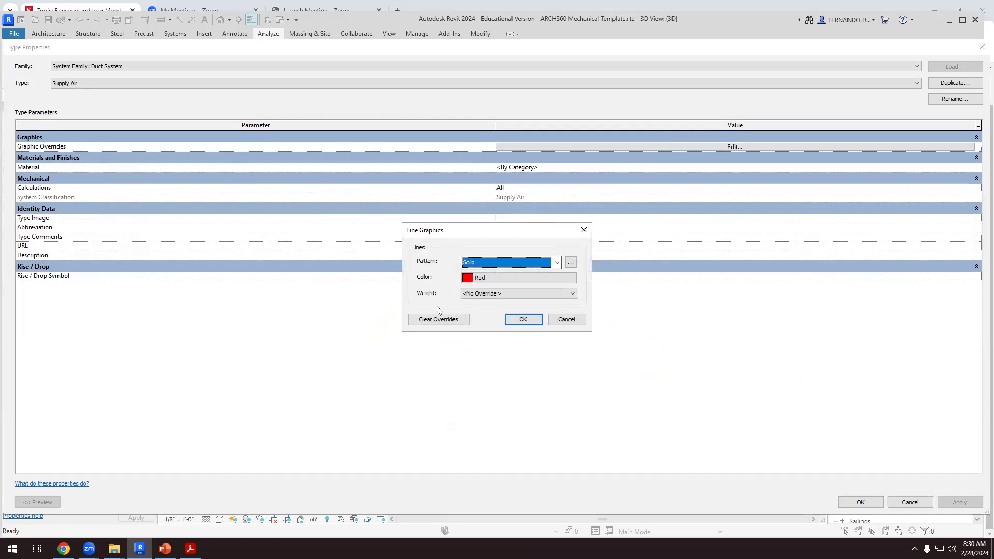
click(523, 319)
click(959, 501)
key(Return)
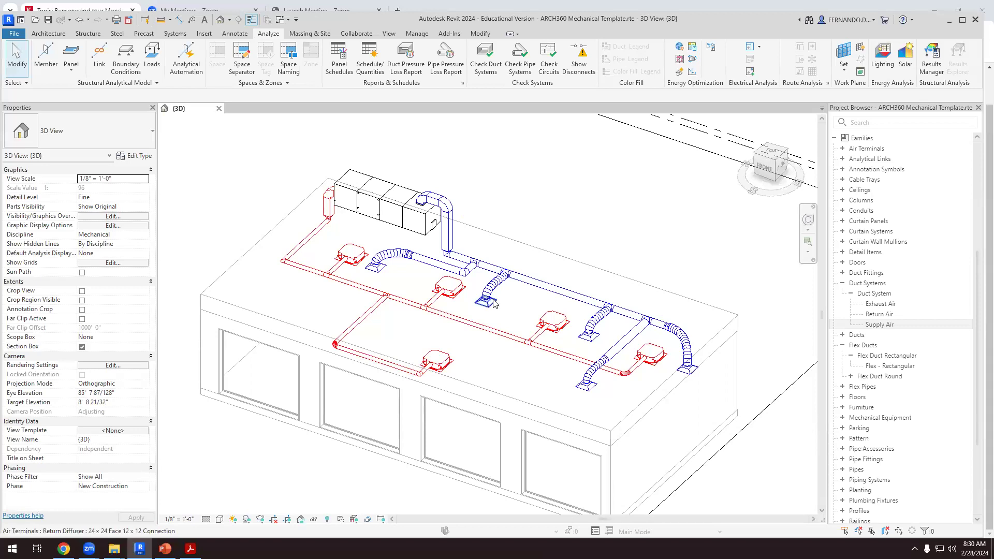
- Compare the flow of the return diffuser nearest the air handling unit with the flows of its vertical supply and return ducts
scroll(502, 299, up, 3)
scroll(496, 309, up, 2)
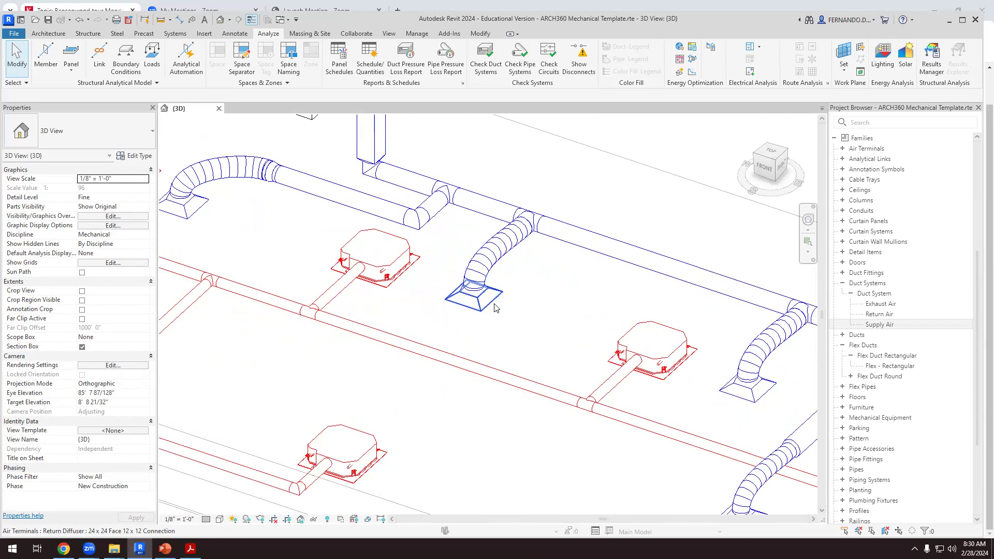
scroll(495, 306, up, 2)
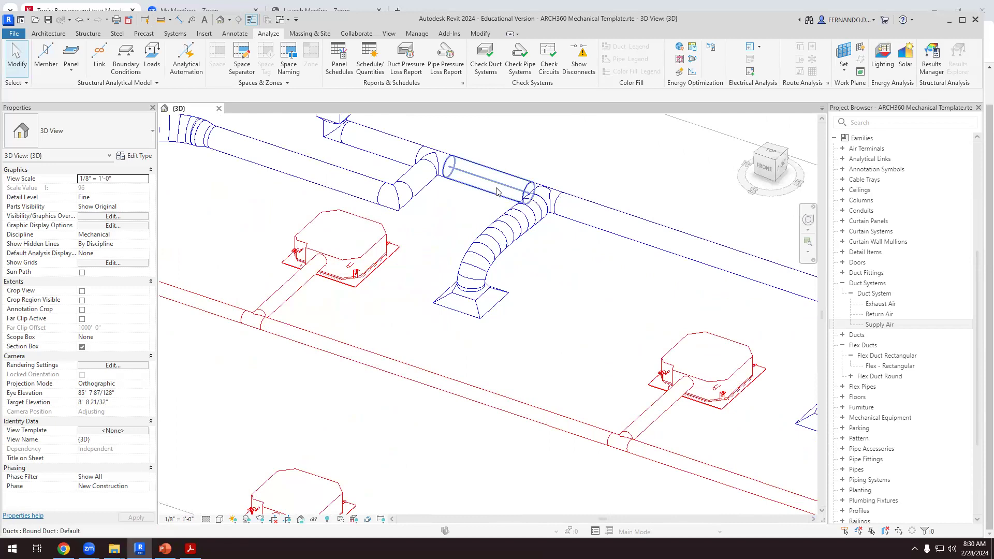
scroll(496, 192, down, 5)
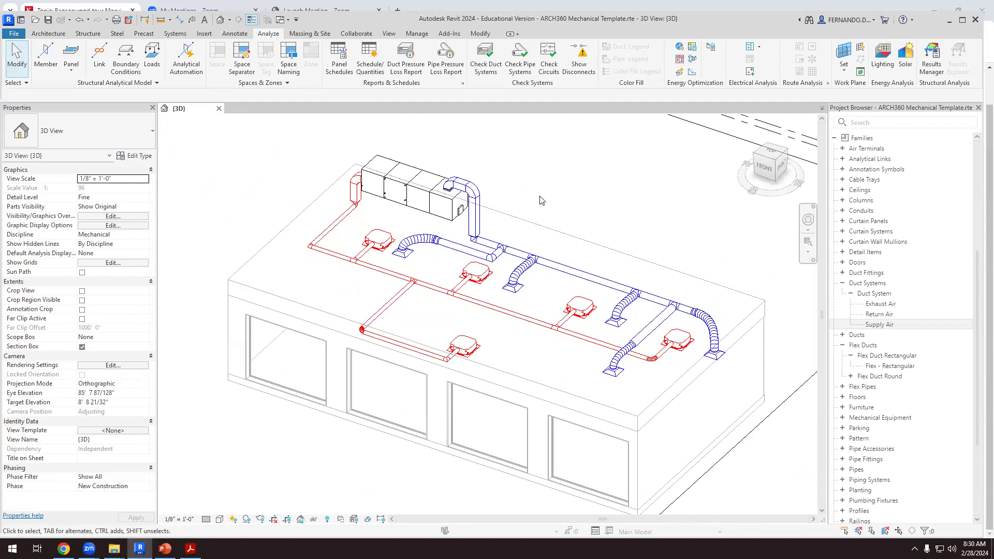
click(406, 251)
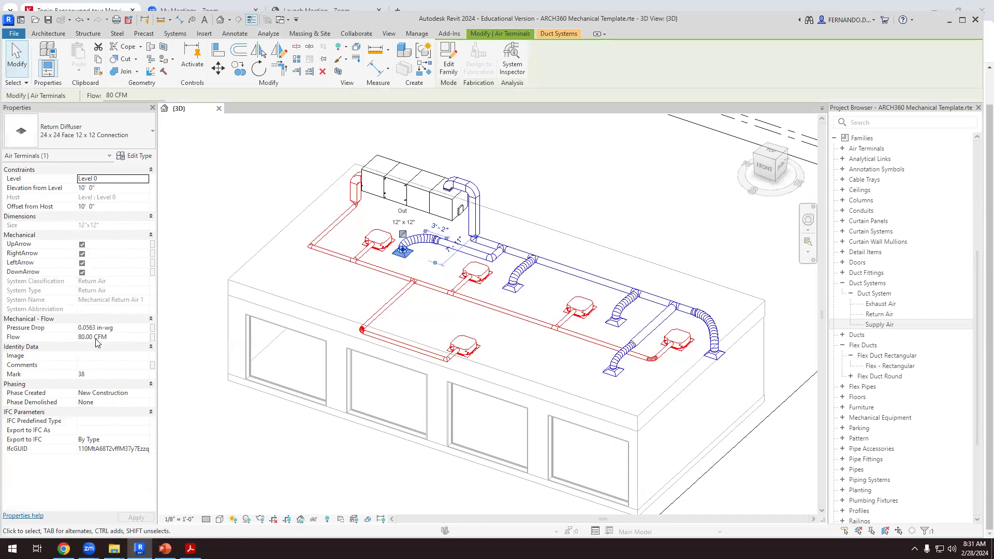
scroll(344, 191, up, 3)
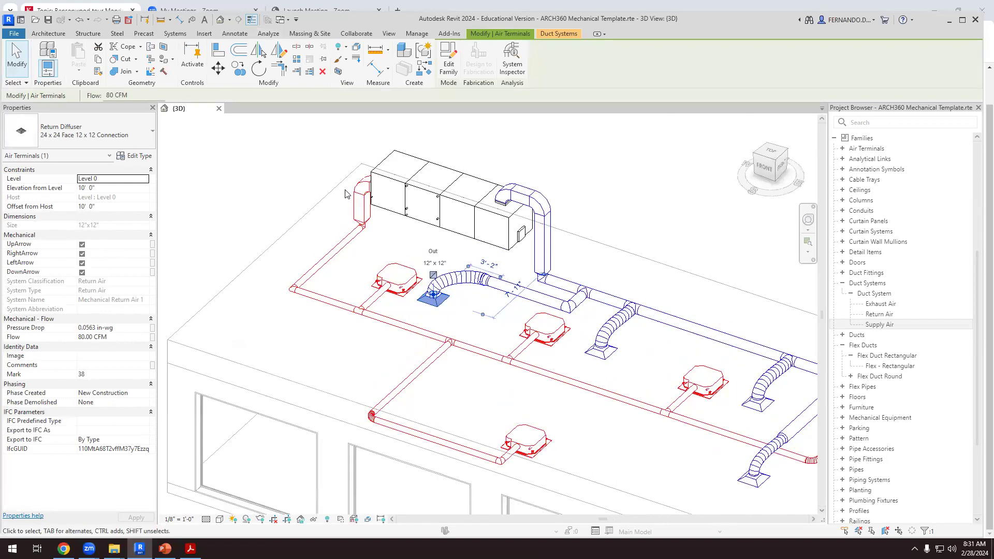
scroll(345, 191, up, 1)
click(365, 207)
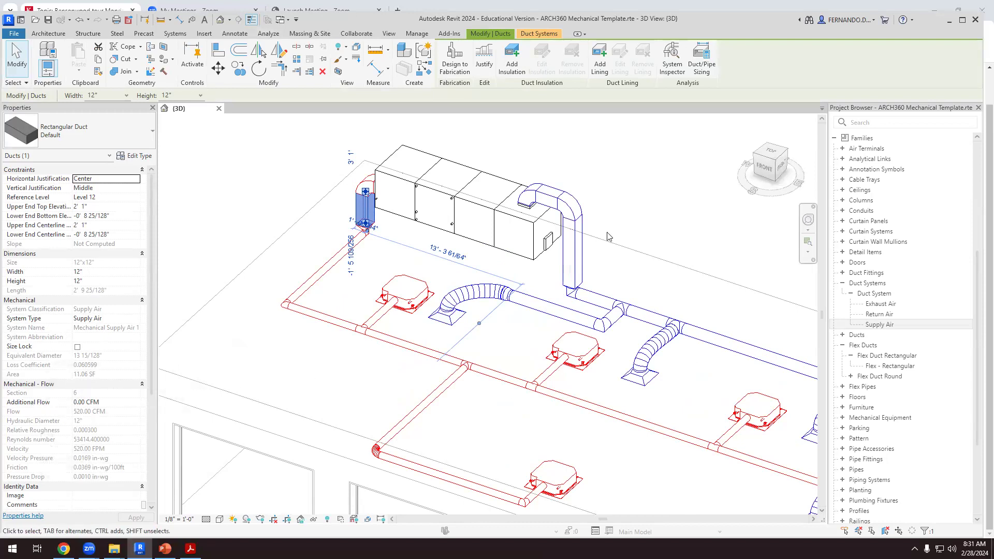
click(579, 249)
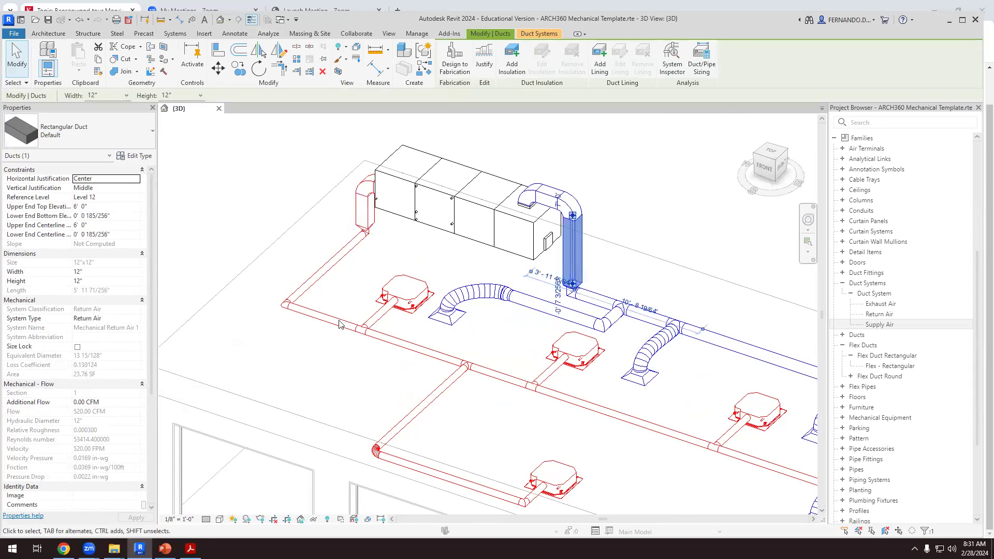
click(636, 199)
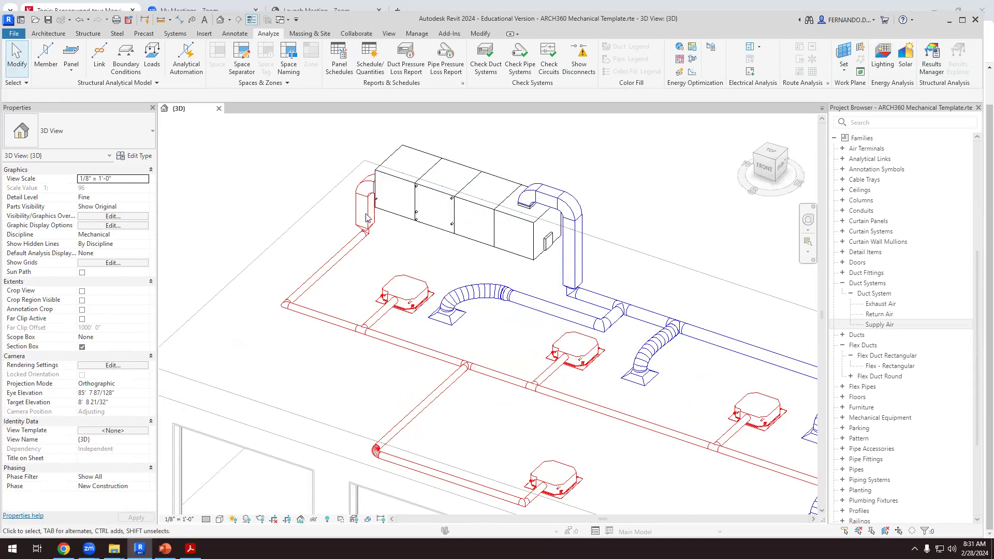
- Examine the layout of the supply and return ducts, indoor units and diffusers in 3D and from the top view
scroll(369, 218, down, 6)
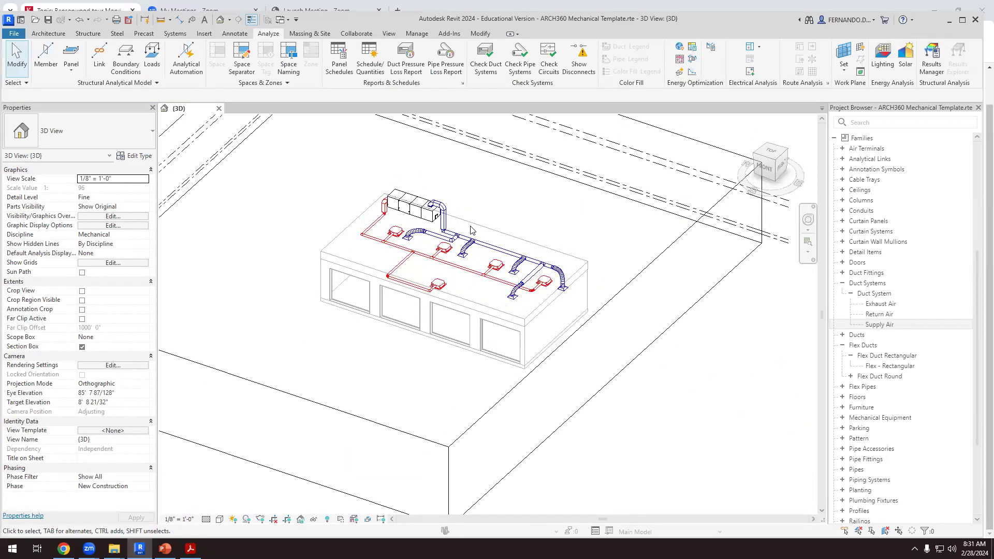
shift+middle_drag(497, 290, 468, 287)
scroll(497, 238, up, 2)
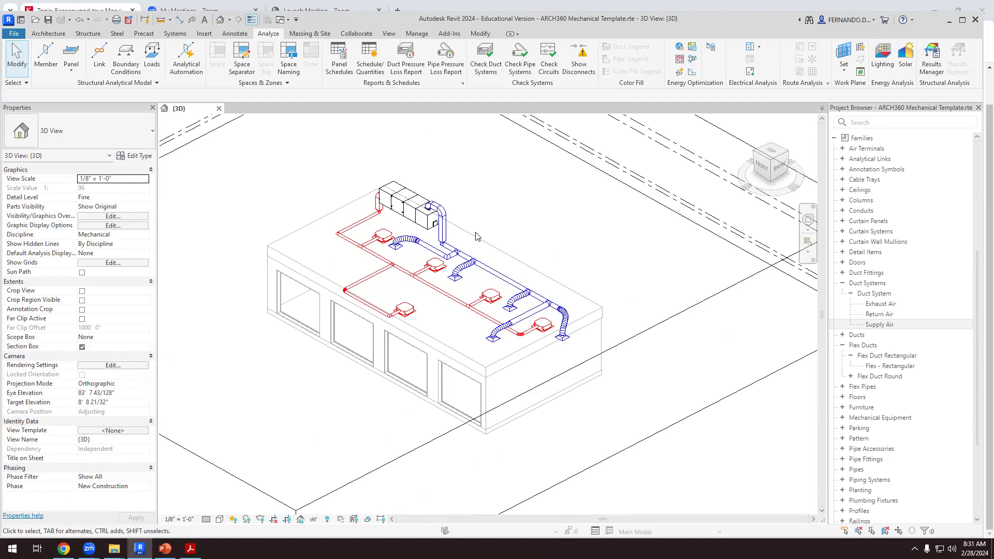
shift+middle_drag(558, 244, 507, 213)
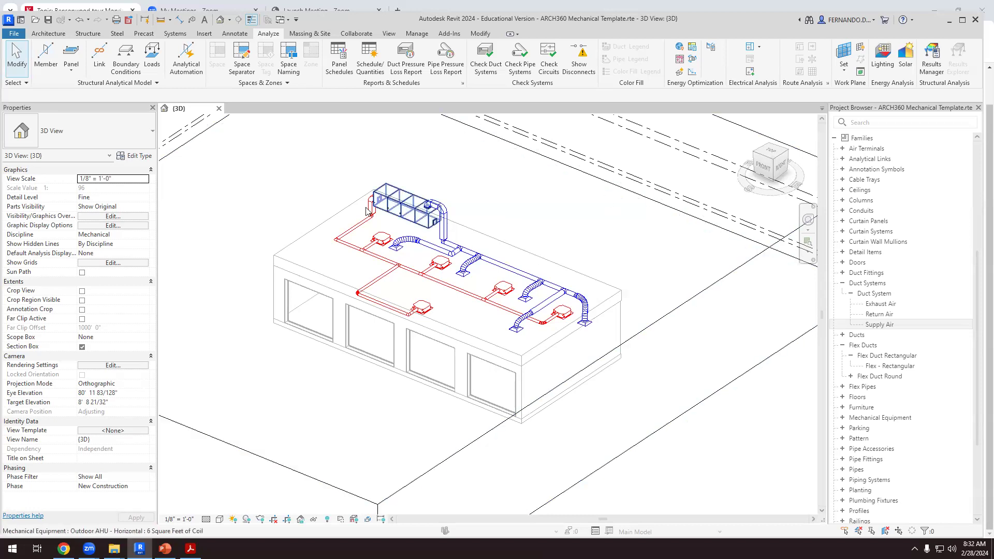
scroll(368, 213, up, 4)
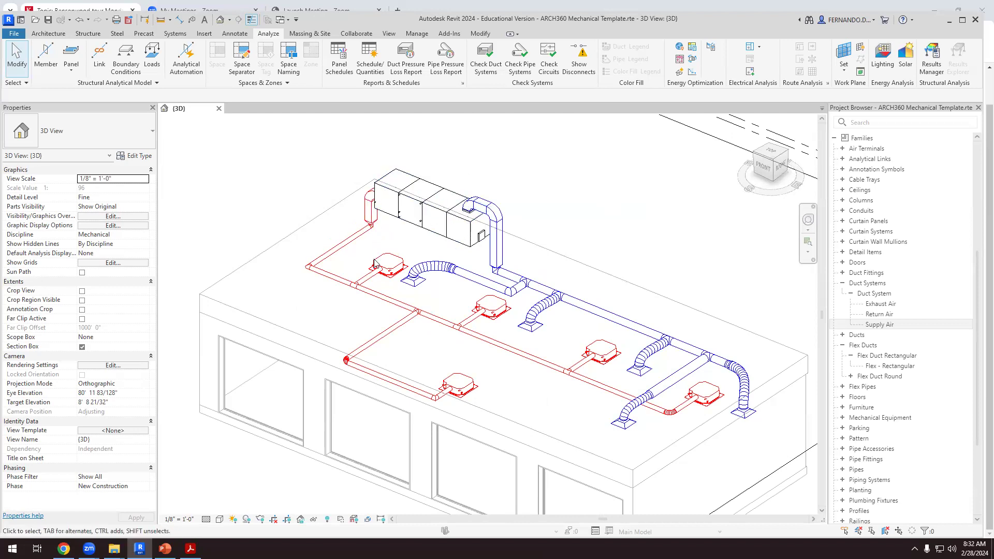
scroll(395, 274, up, 3)
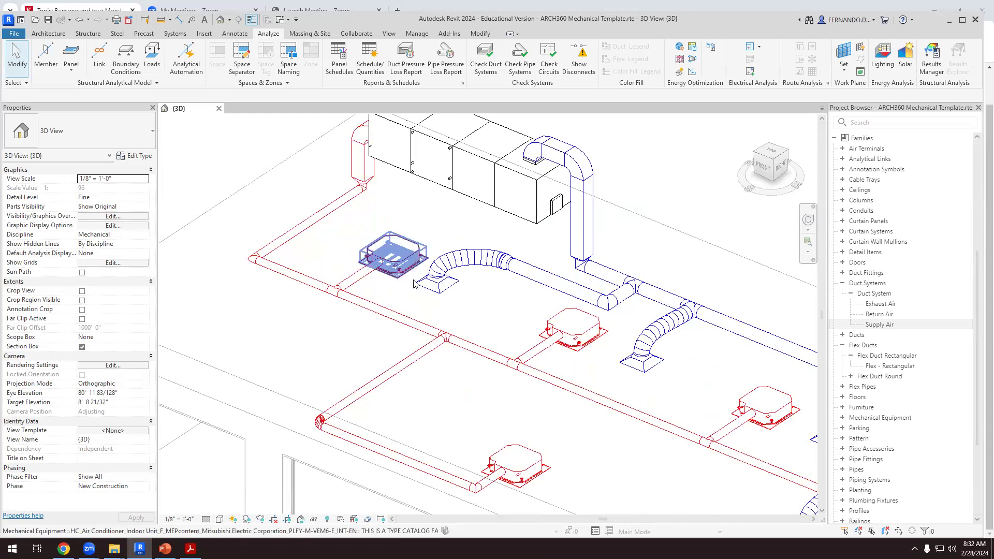
scroll(395, 274, up, 1)
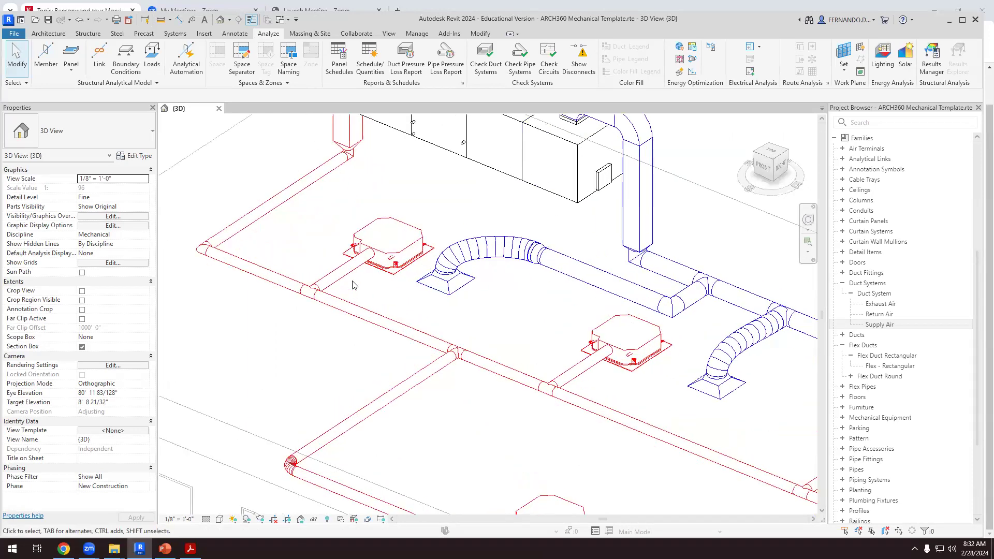
click(396, 262)
click(382, 296)
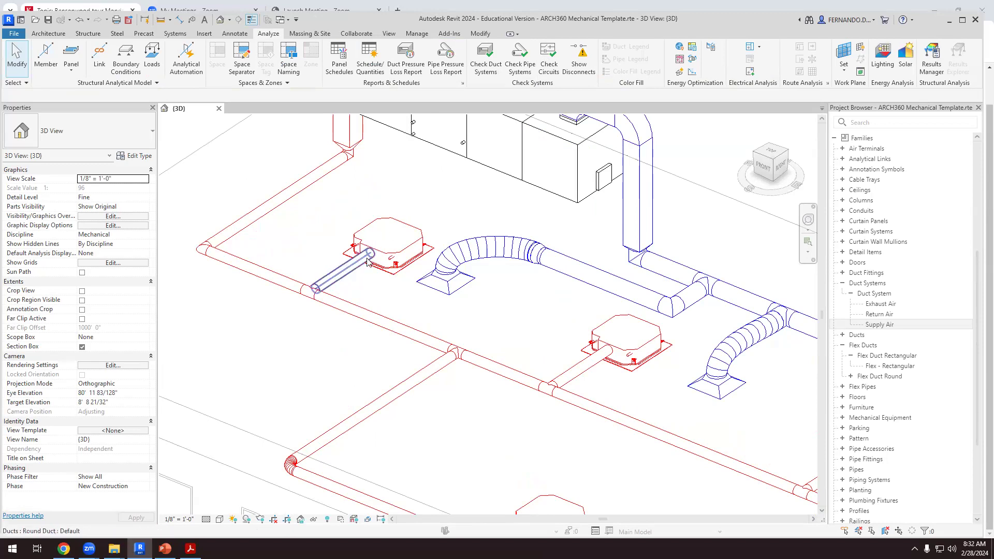
scroll(415, 280, down, 3)
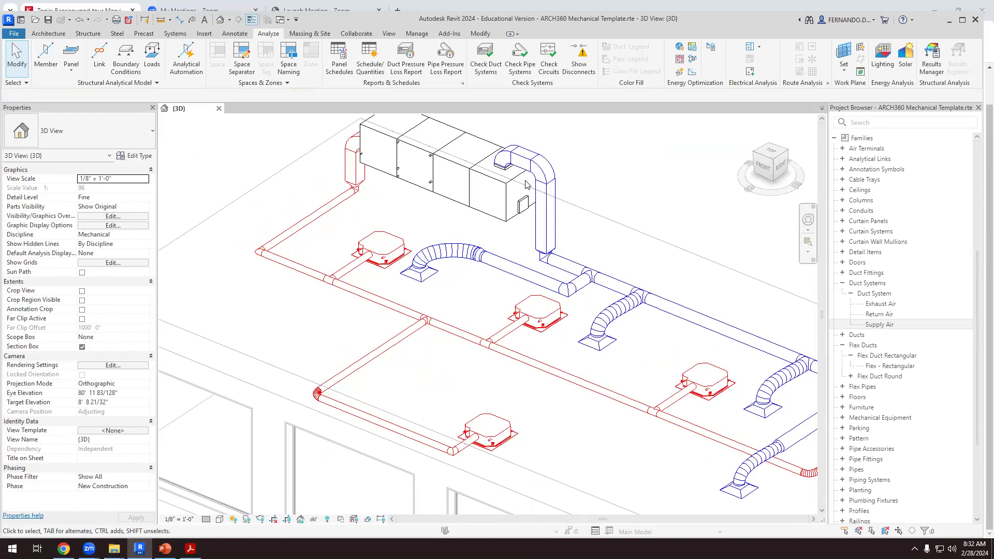
scroll(434, 229, down, 2)
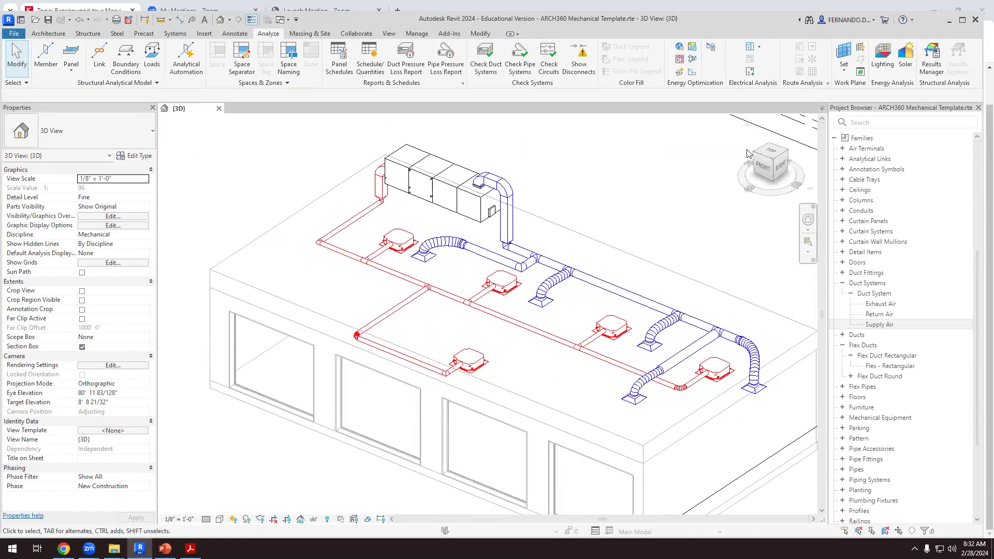
click(772, 152)
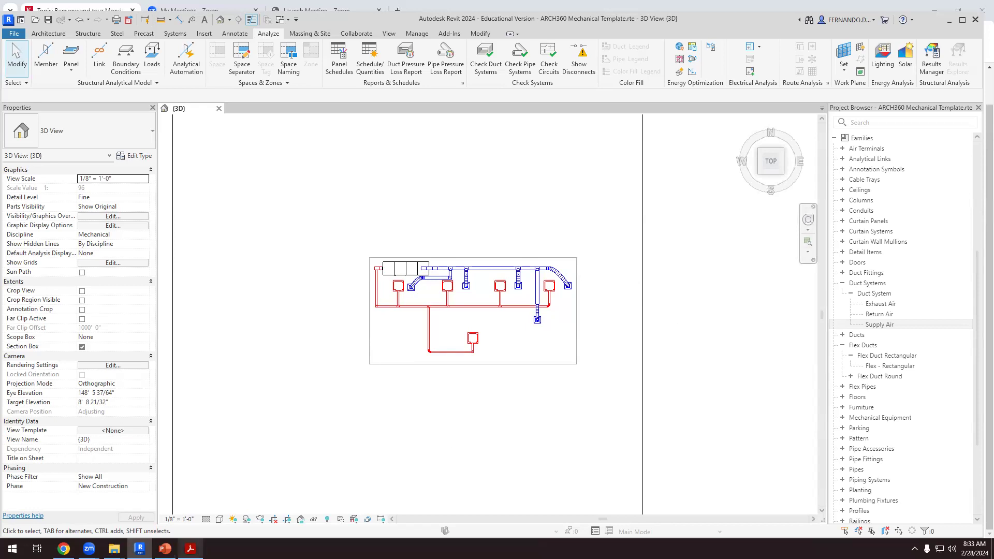
- Switch to the Building data presentation in PowerPoint and highlight the peak heating and cooling power values on the first slide
click(165, 548)
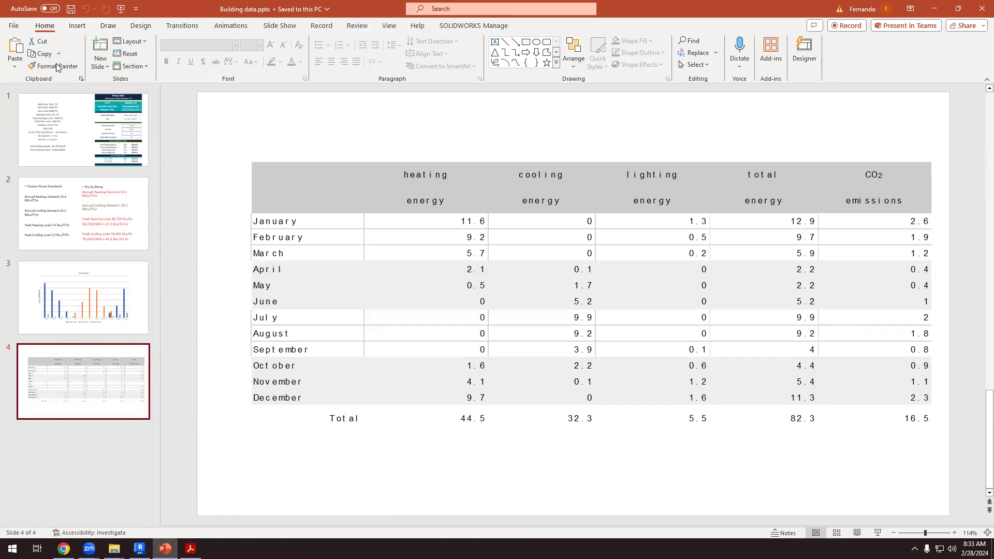
click(126, 148)
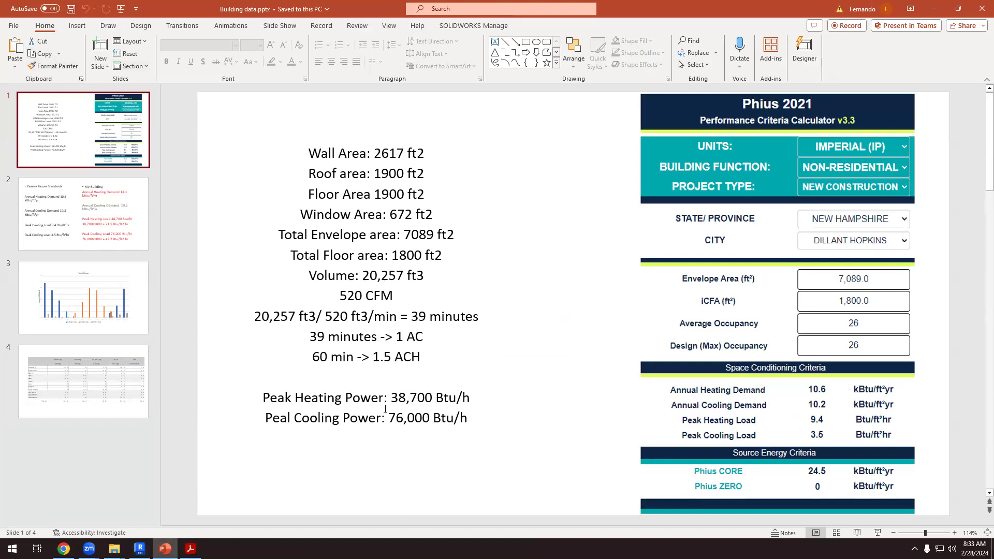
drag(260, 399, 471, 427)
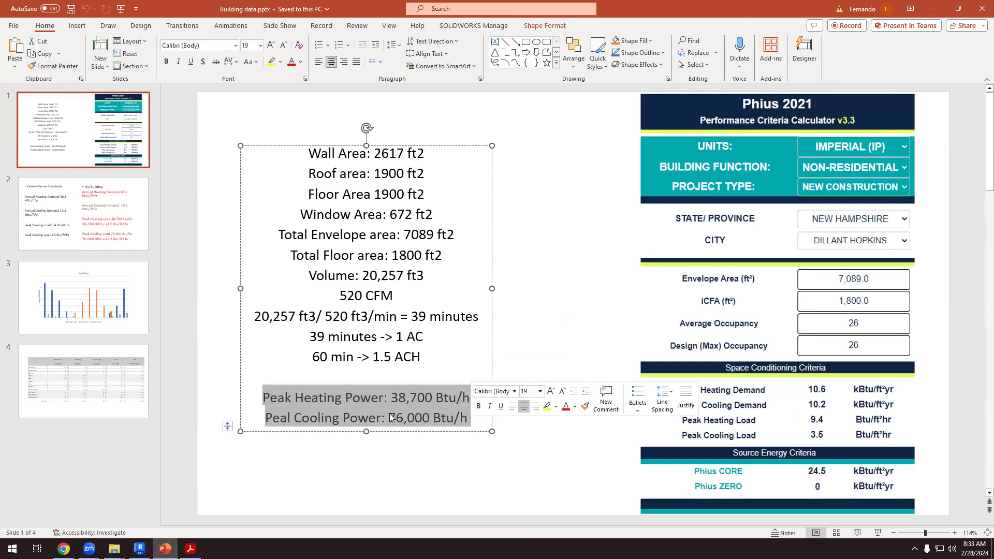
click(406, 456)
drag(391, 398, 474, 413)
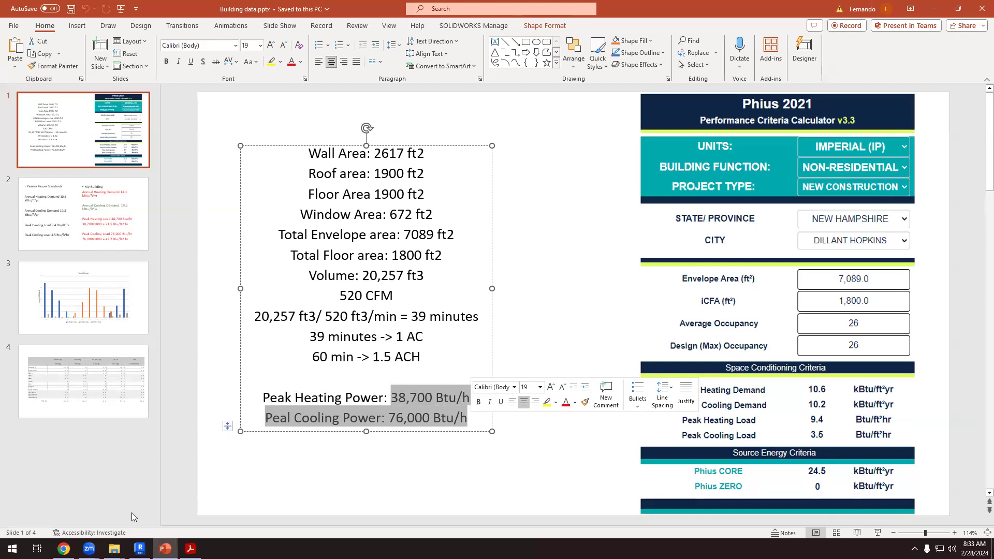
- Switch back to Revit and examine the air handling unit and its duct runs above the building from the front and at an angle
click(139, 548)
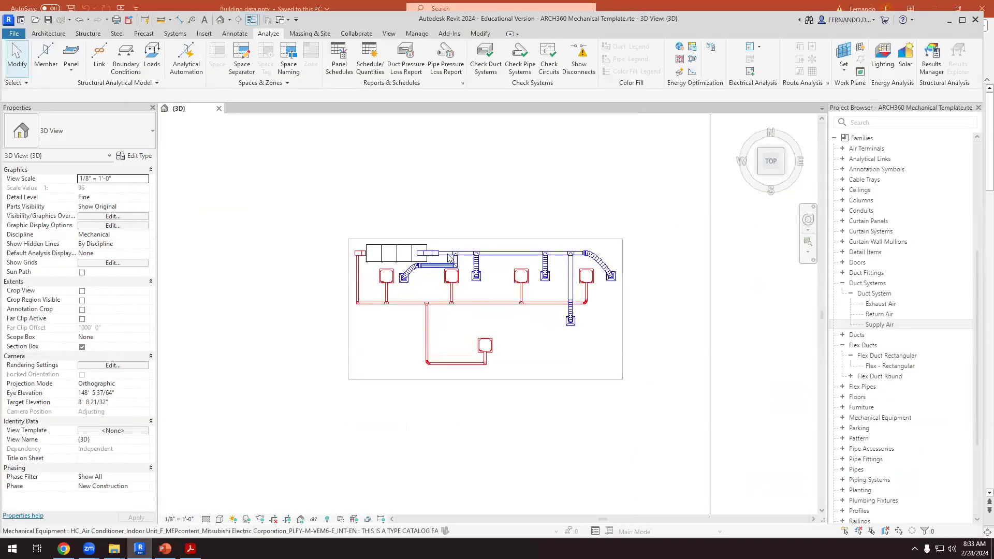
shift+middle_drag(367, 306, 409, 290)
scroll(461, 335, up, 2)
shift+middle_drag(461, 329, 523, 186)
click(770, 166)
scroll(495, 321, up, 5)
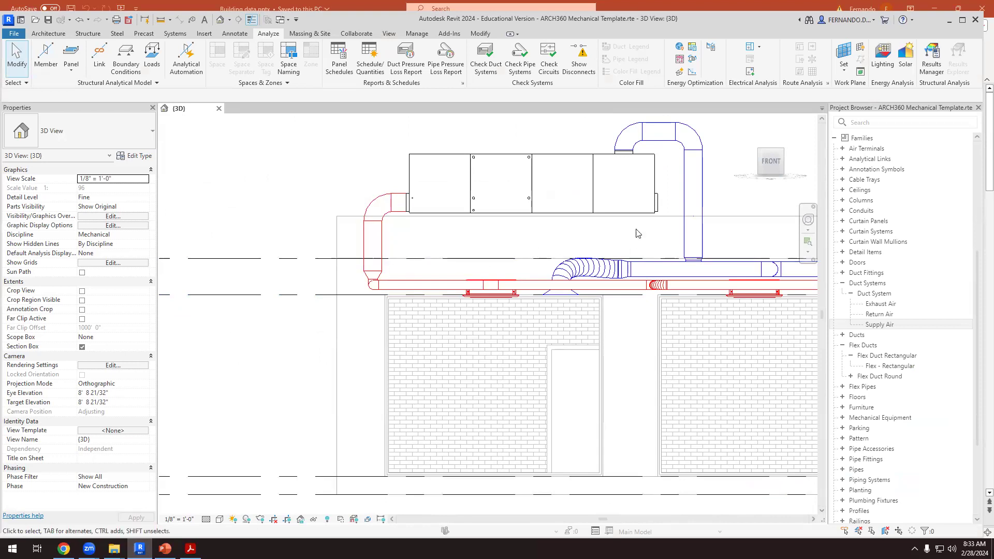
scroll(695, 272, up, 2)
scroll(610, 251, down, 4)
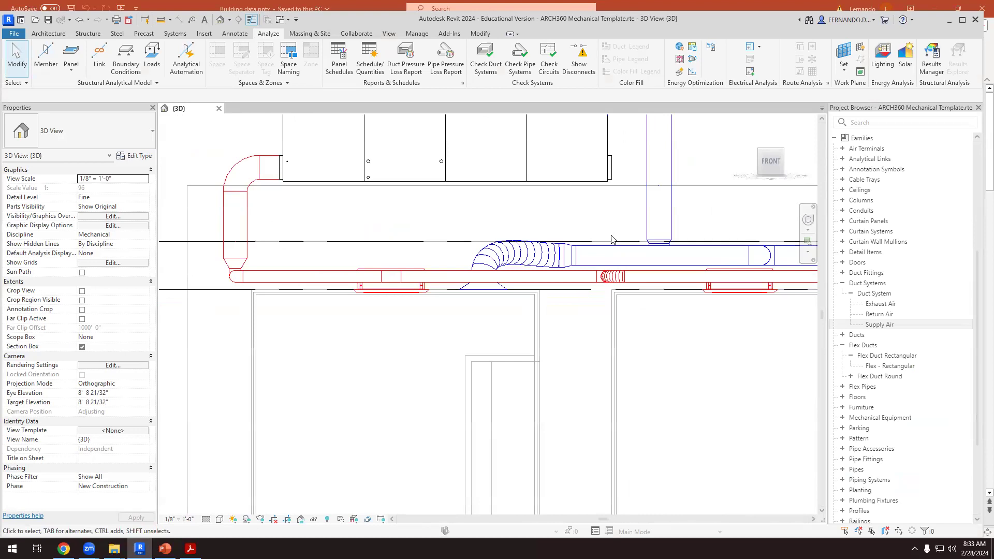
shift+middle_drag(610, 251, 564, 279)
scroll(564, 280, up, 2)
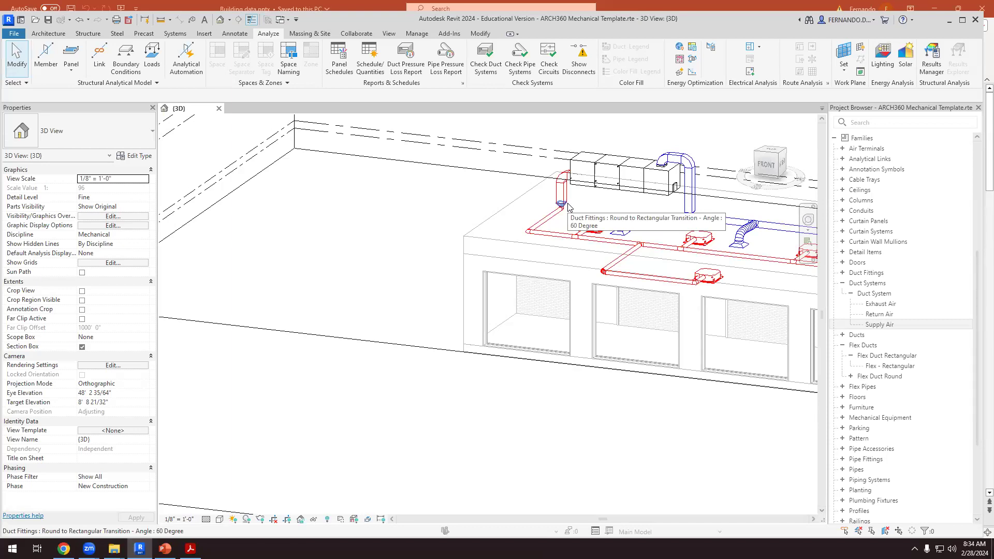
scroll(568, 207, down, 4)
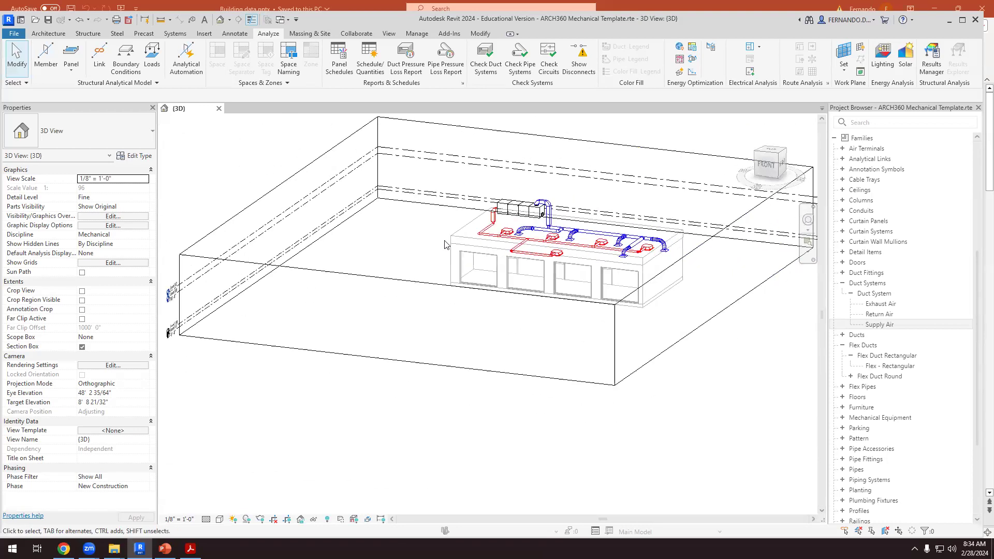
scroll(624, 244, up, 3)
scroll(623, 244, up, 1)
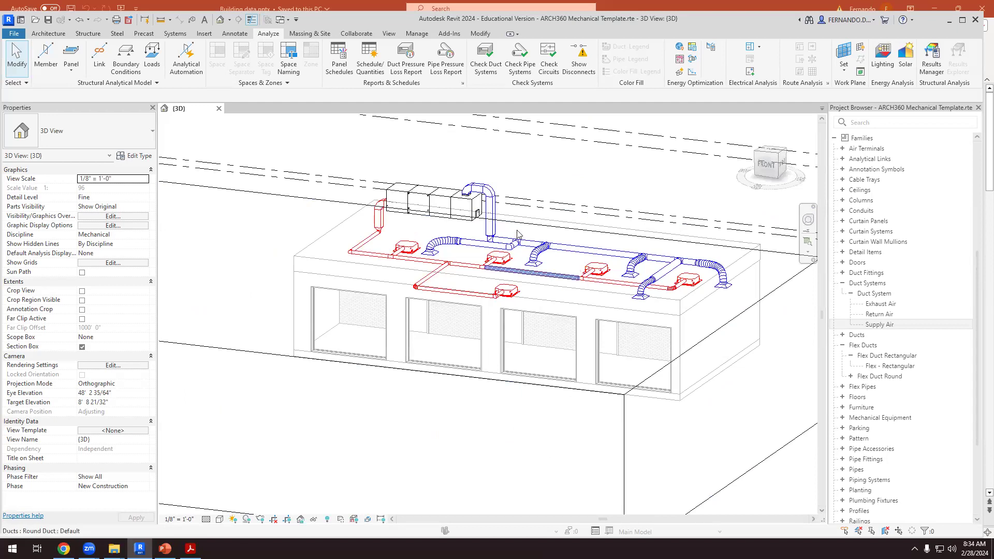
- Switch to the Building data presentation in PowerPoint, highlight the peak heating and cooling power values, and open the Passive House comparison slide
mouse_move(164, 549)
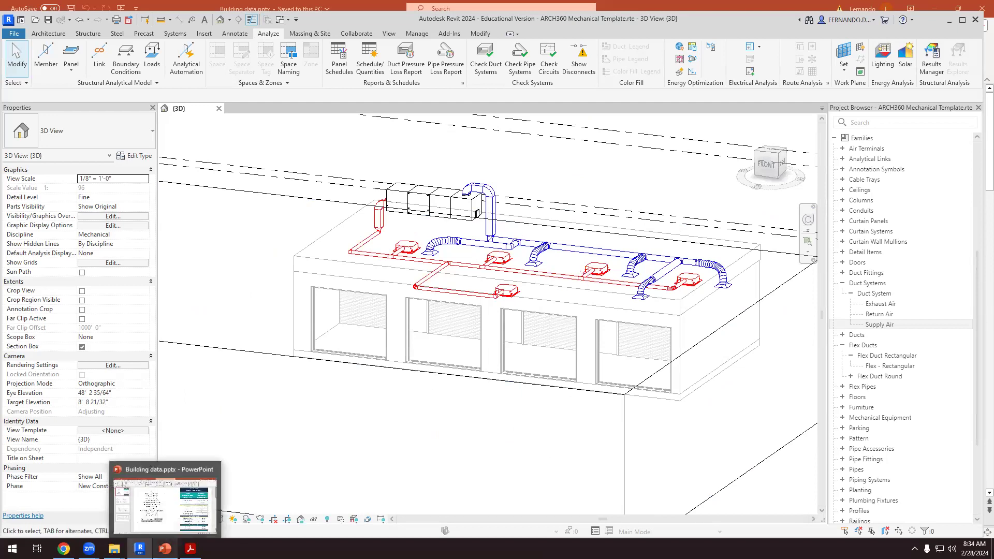
click(165, 502)
click(354, 505)
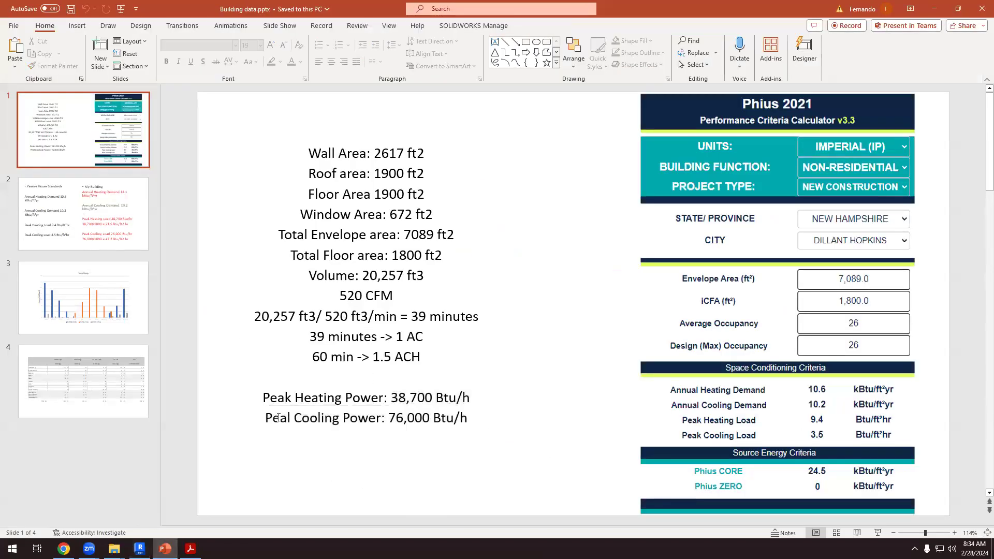
drag(264, 398, 478, 425)
click(487, 485)
drag(388, 400, 468, 420)
click(417, 397)
drag(391, 397, 424, 397)
click(389, 257)
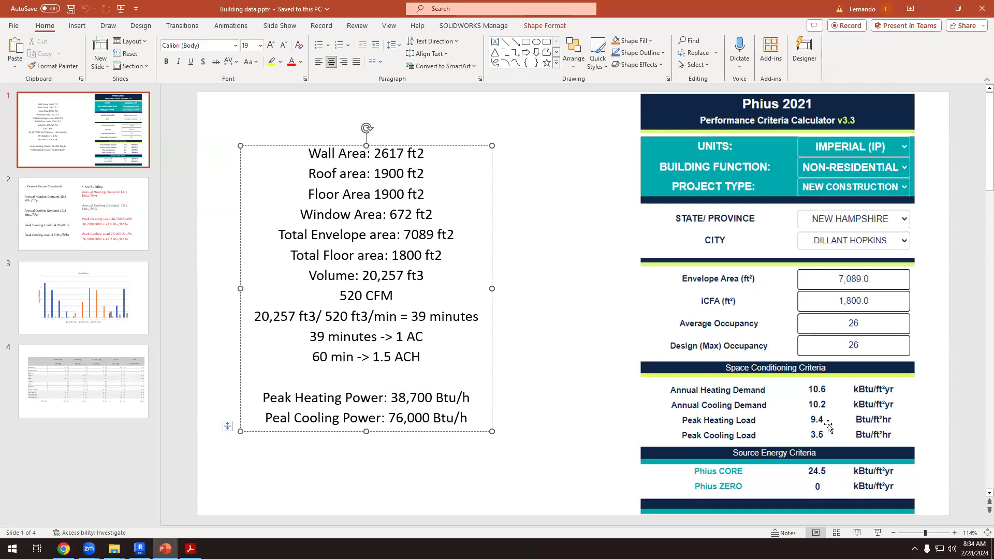
click(86, 248)
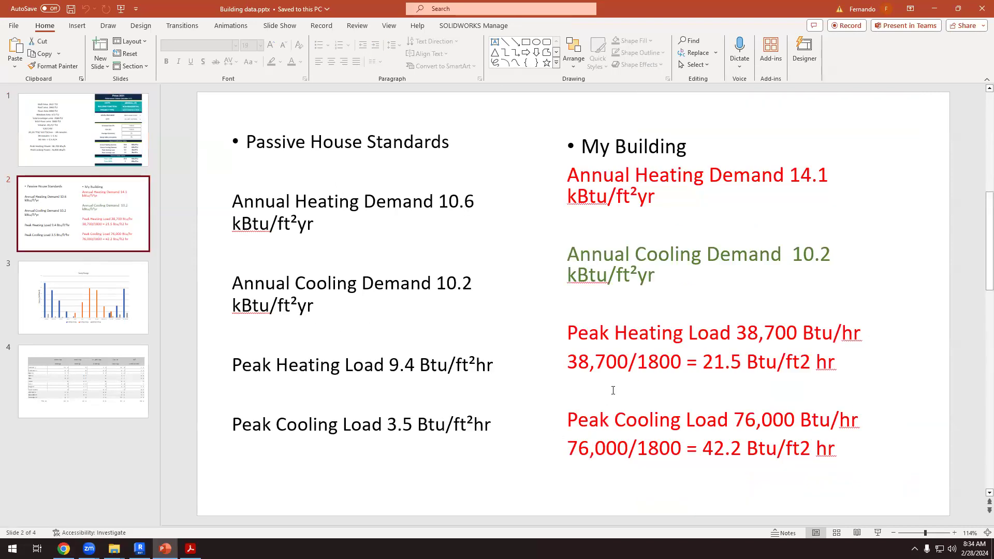
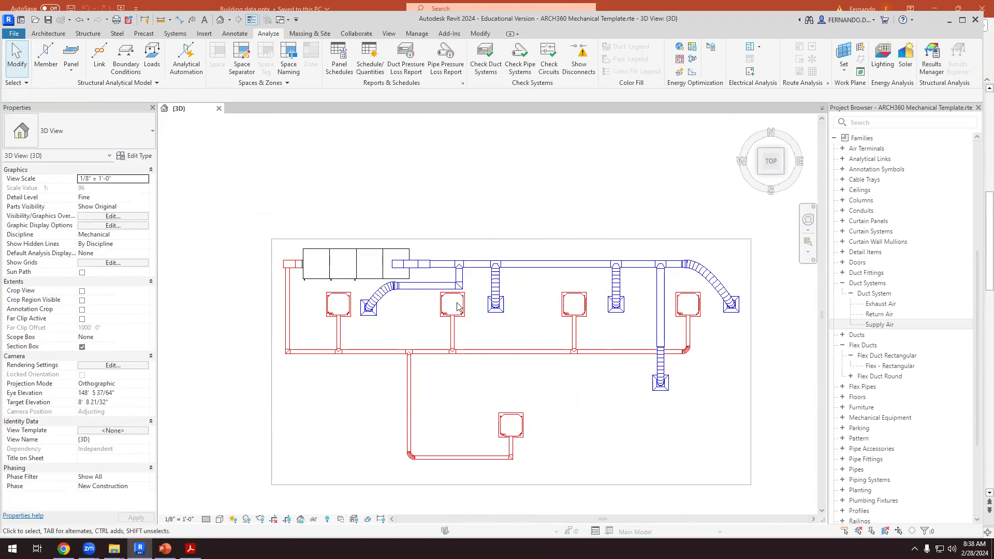
- Select the second indoor unit for reference and choose Heat Pump - Split System - 2.5-5 Tons, 2.5 Tons, as the mechanical equipment to place
scroll(460, 306, up, 3)
click(471, 307)
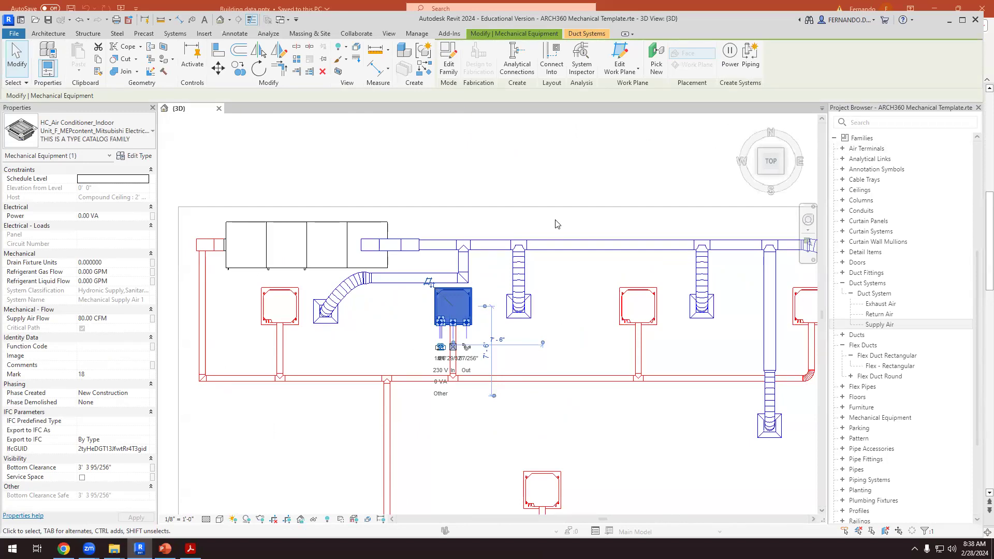
click(175, 34)
click(424, 62)
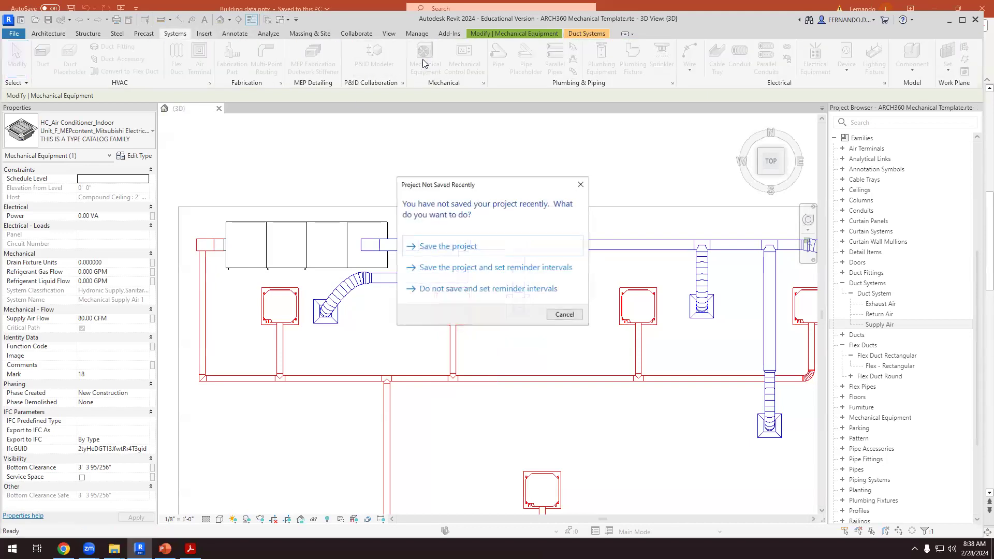
click(564, 314)
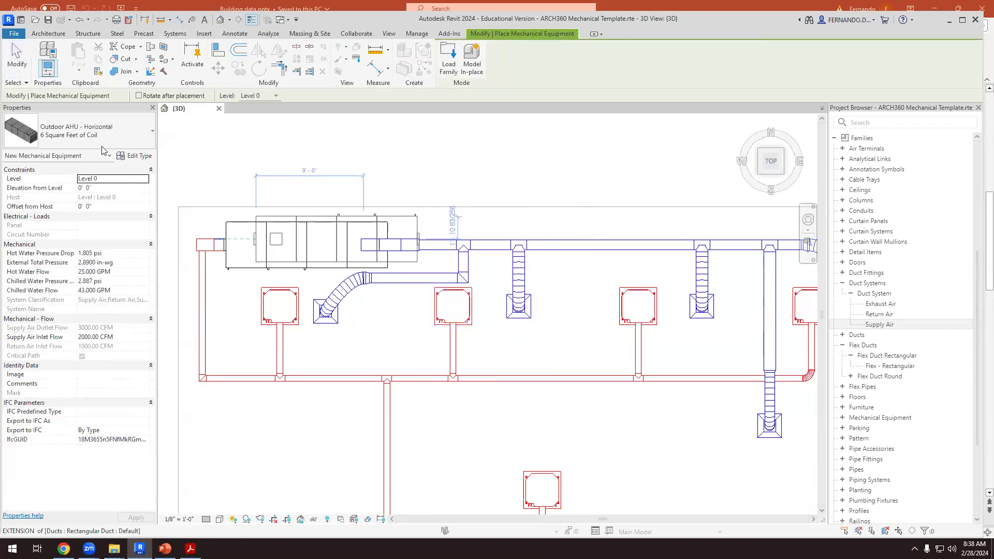
click(98, 136)
scroll(64, 250, down, 10)
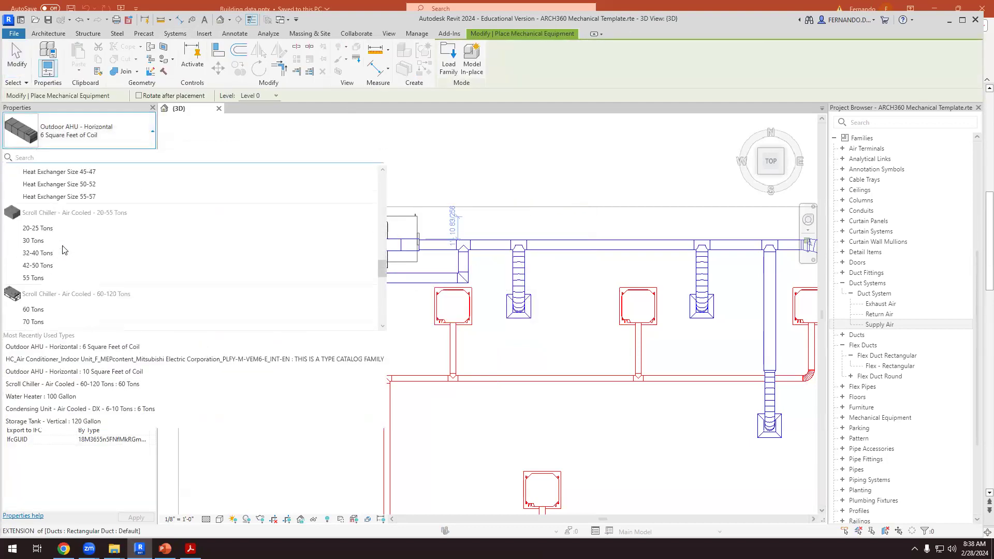
scroll(62, 250, down, 6)
scroll(62, 250, up, 6)
scroll(64, 250, up, 10)
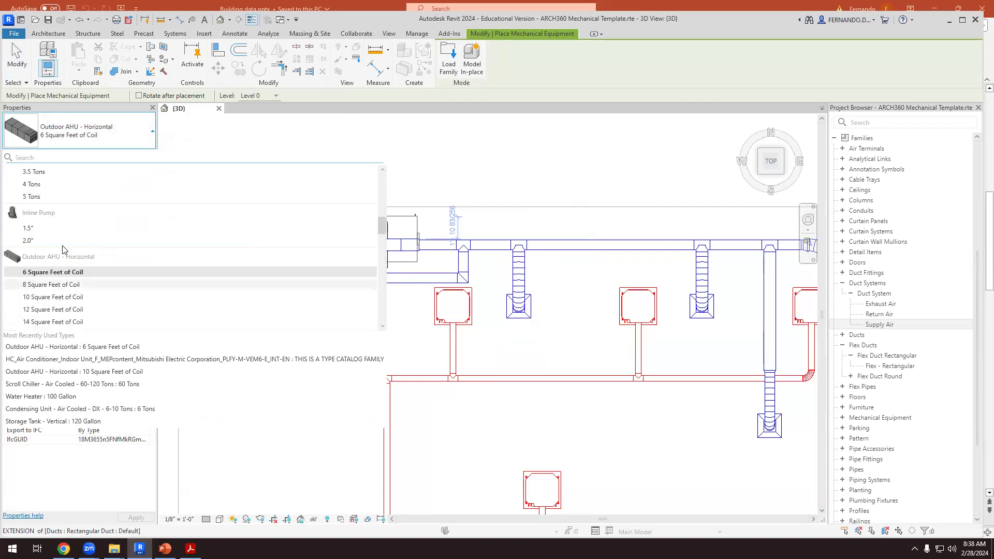
scroll(61, 253, up, 2)
scroll(38, 261, down, 1)
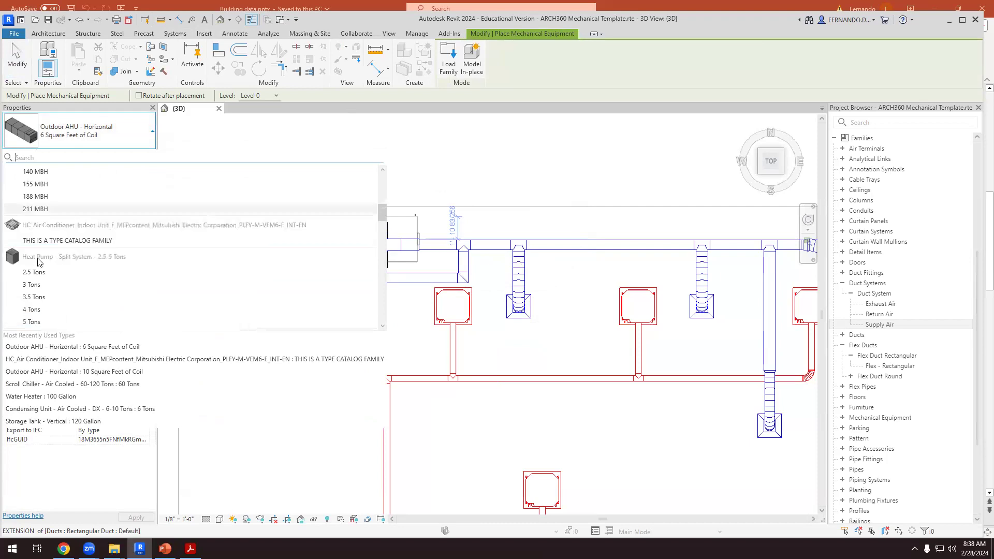
mouse_move(39, 258)
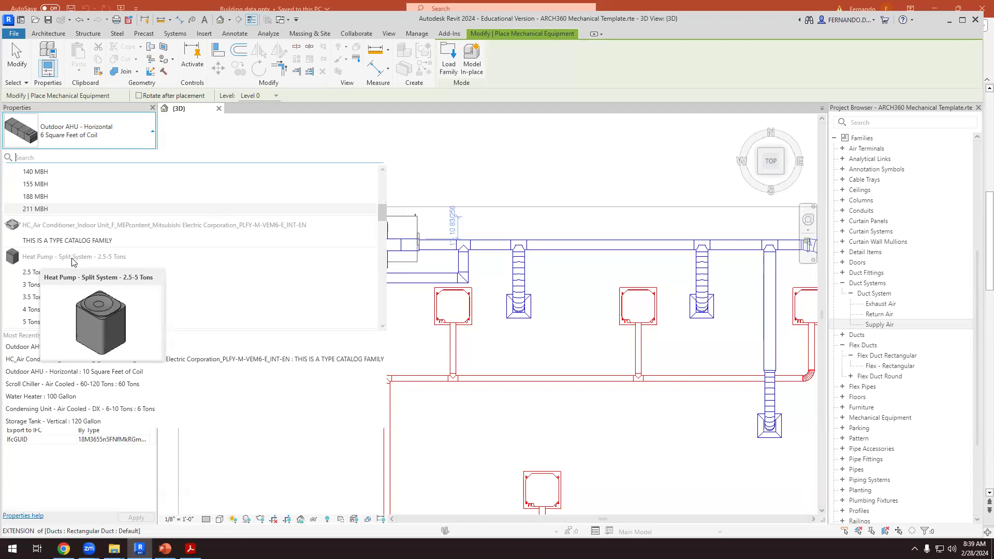
click(35, 273)
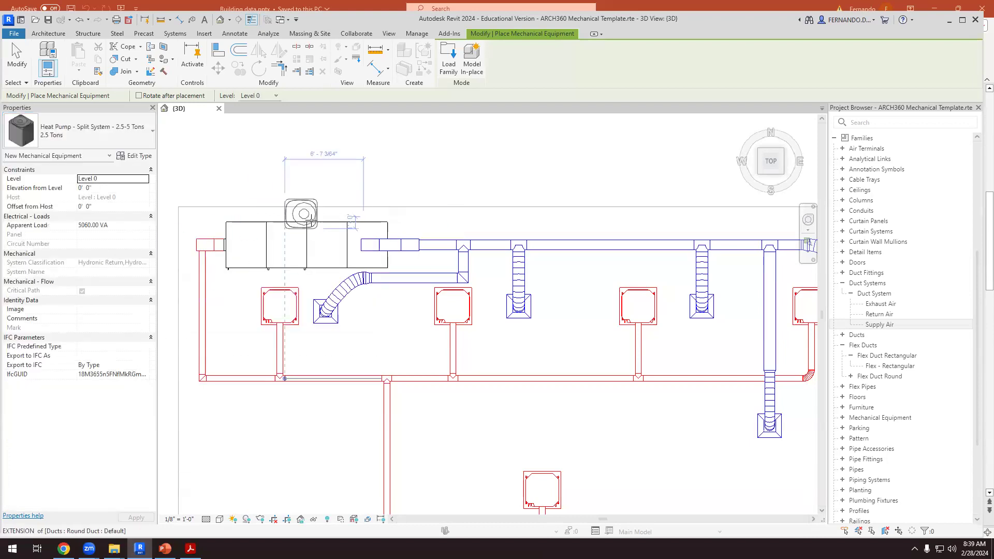
- Place one heat pump over the main supply duct at its first branch and end the placement
scroll(446, 257, up, 2)
scroll(446, 257, up, 1)
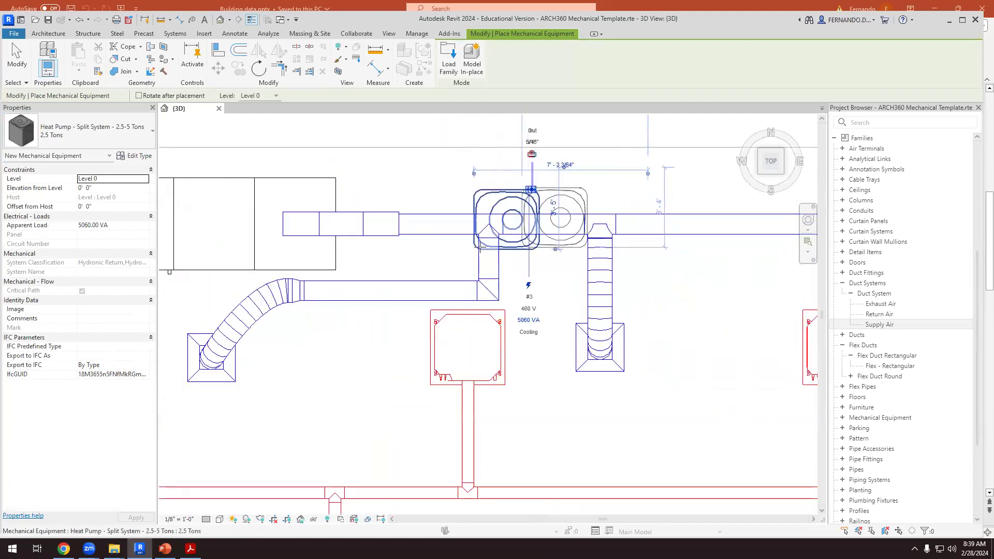
scroll(486, 243, down, 1)
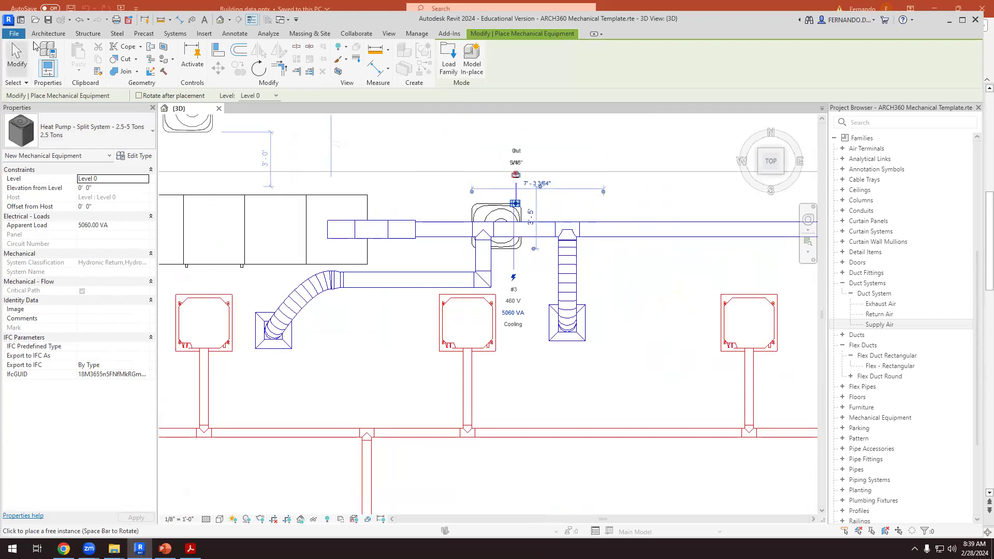
key(Escape)
- Assign the placed heat pump to Level 12
scroll(379, 220, down, 3)
shift+middle_drag(406, 254, 448, 239)
shift+middle_drag(467, 284, 455, 217)
scroll(455, 222, down, 3)
scroll(487, 295, up, 1)
click(487, 298)
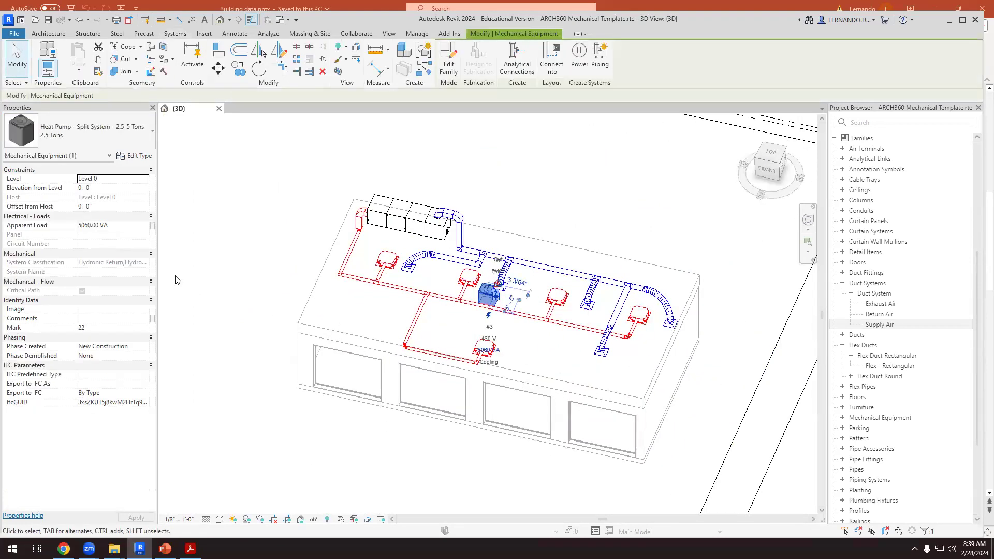
click(146, 179)
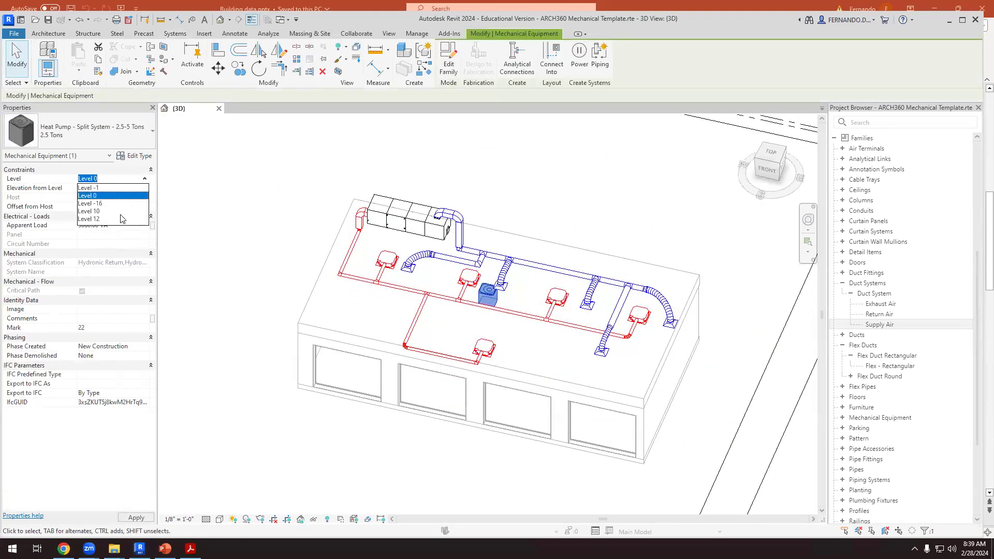
click(92, 219)
- Raise the heat pump above the ducts by setting its offset from host to 2'
shift+middle_drag(556, 230, 600, 123)
click(757, 172)
scroll(570, 279, down, 5)
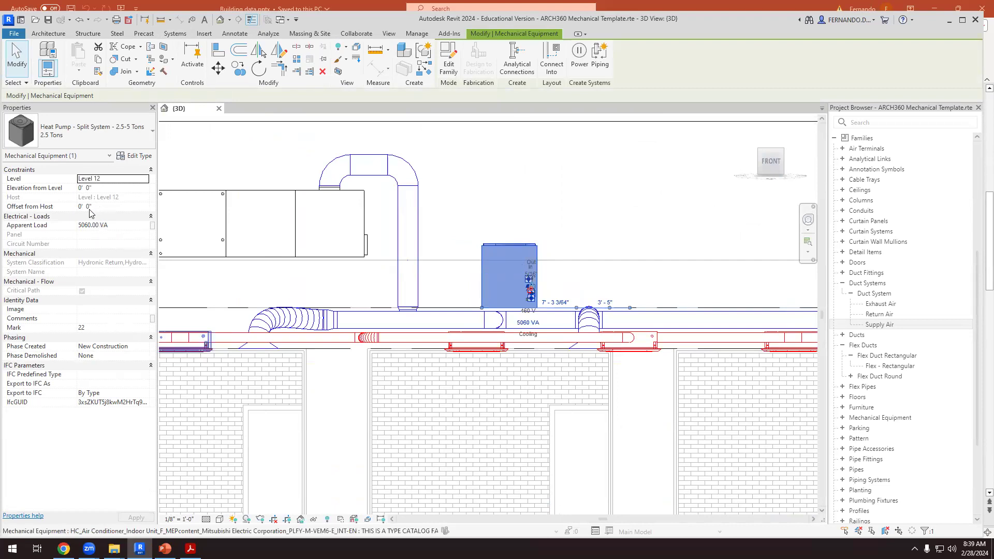
click(54, 208)
text(2)
key(Return)
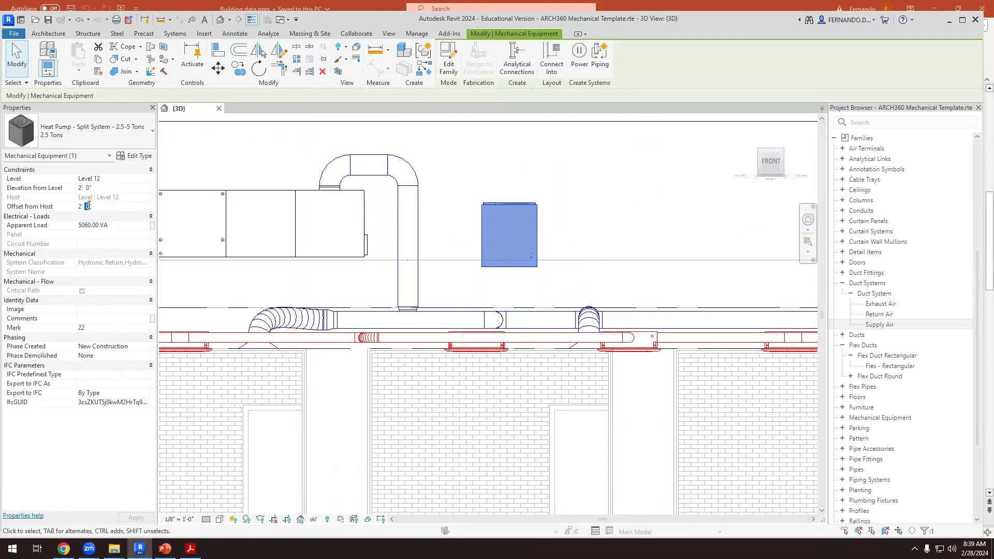
key(Delete)
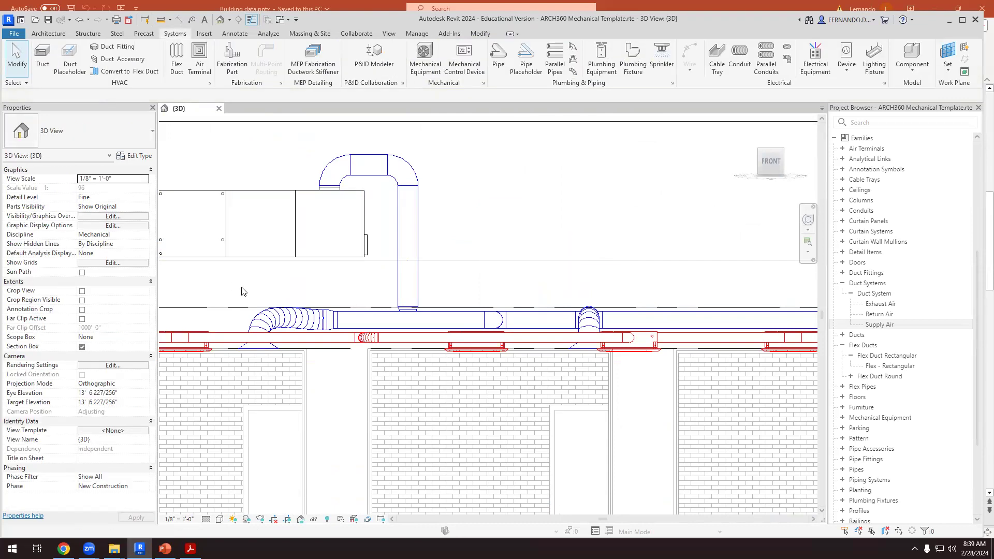
scroll(465, 367, down, 5)
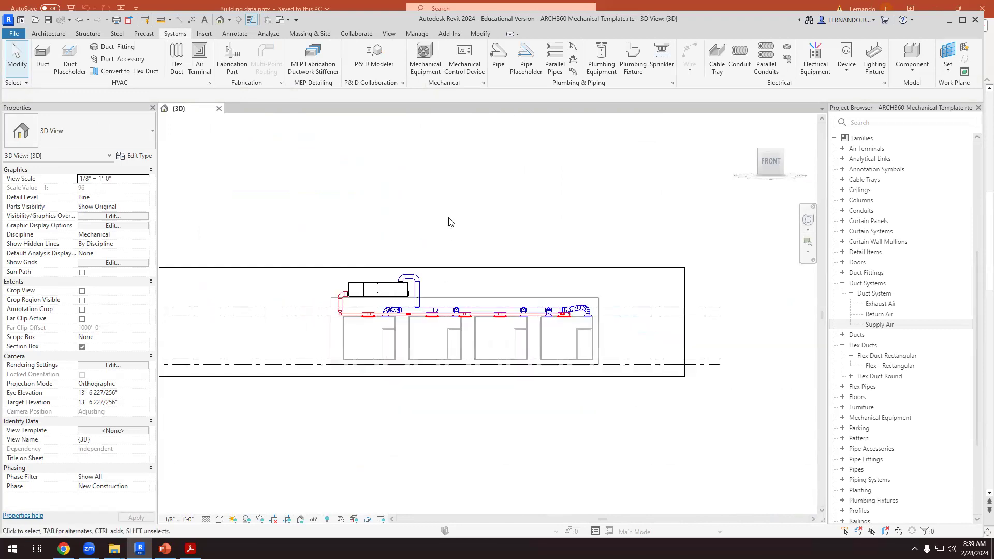
scroll(450, 220, up, 4)
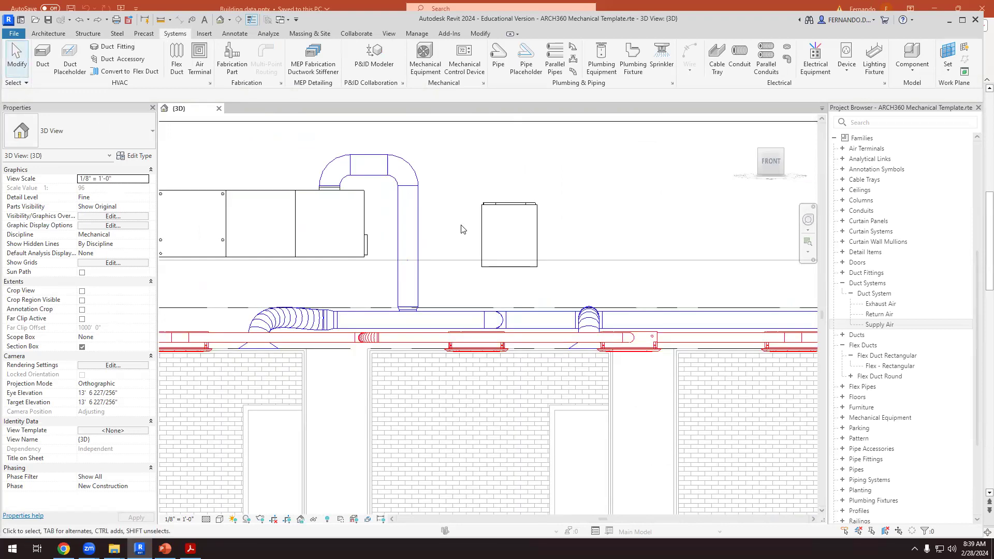
- Set the heat pump's offset from host to 2' 6" and check its position above the roof at an angle
click(507, 217)
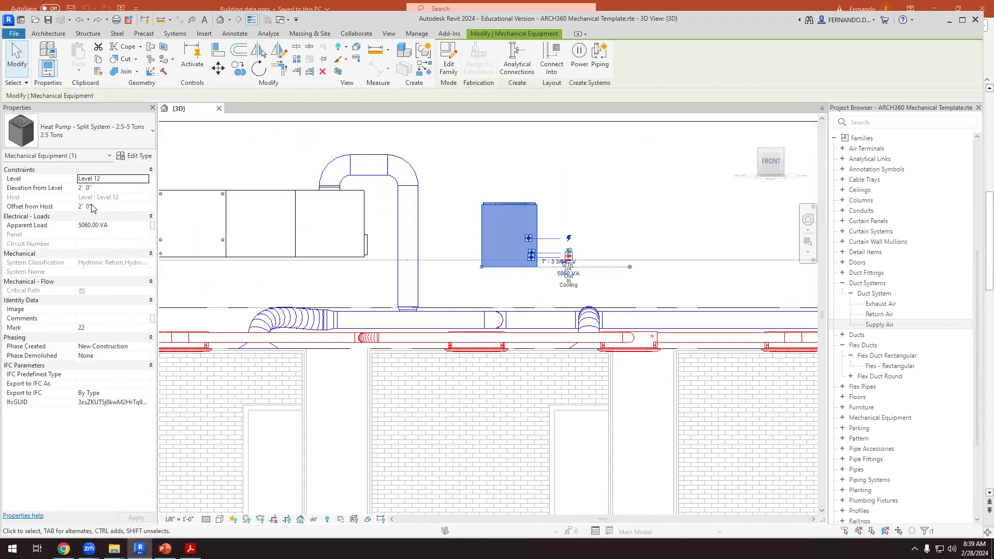
key(BackSpace)
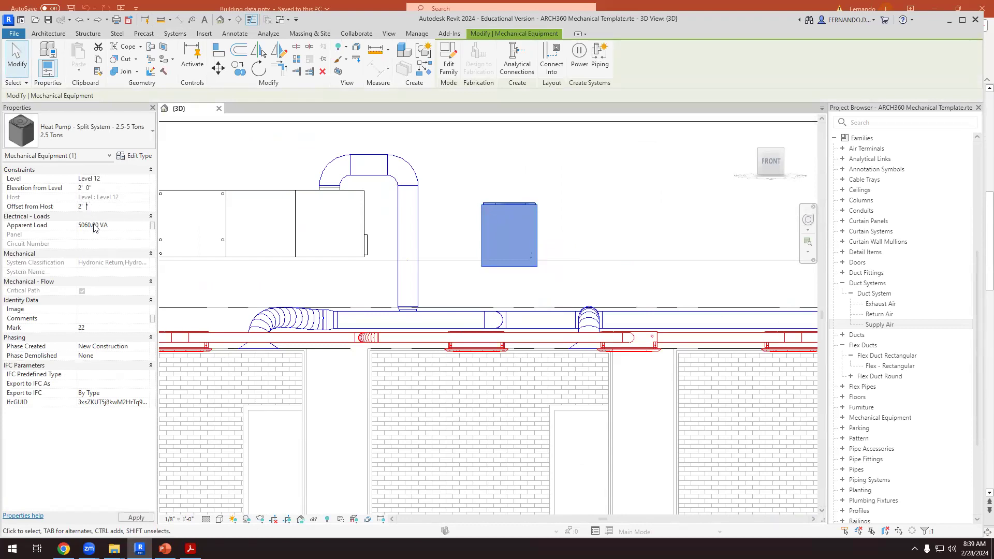
click(590, 206)
scroll(332, 258, down, 4)
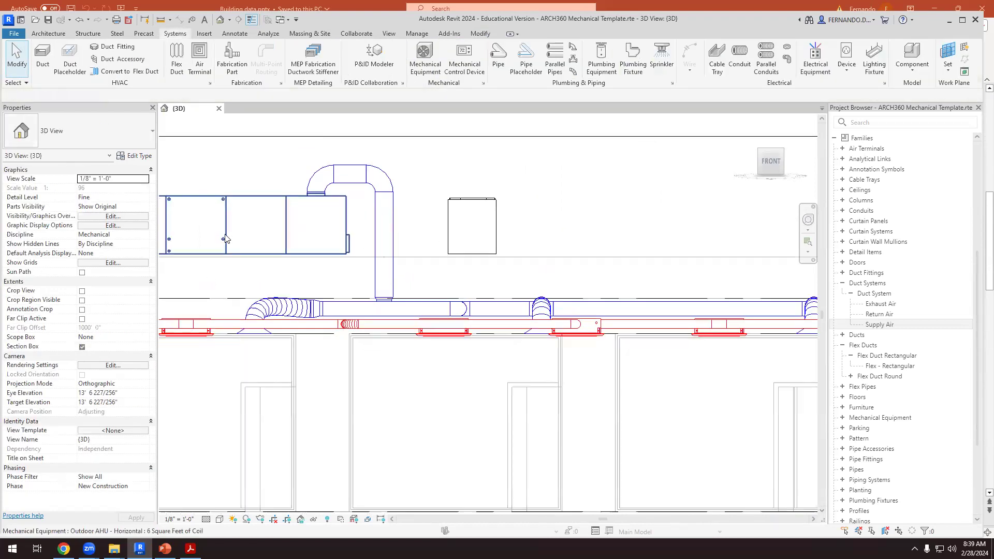
shift+middle_drag(329, 268, 284, 314)
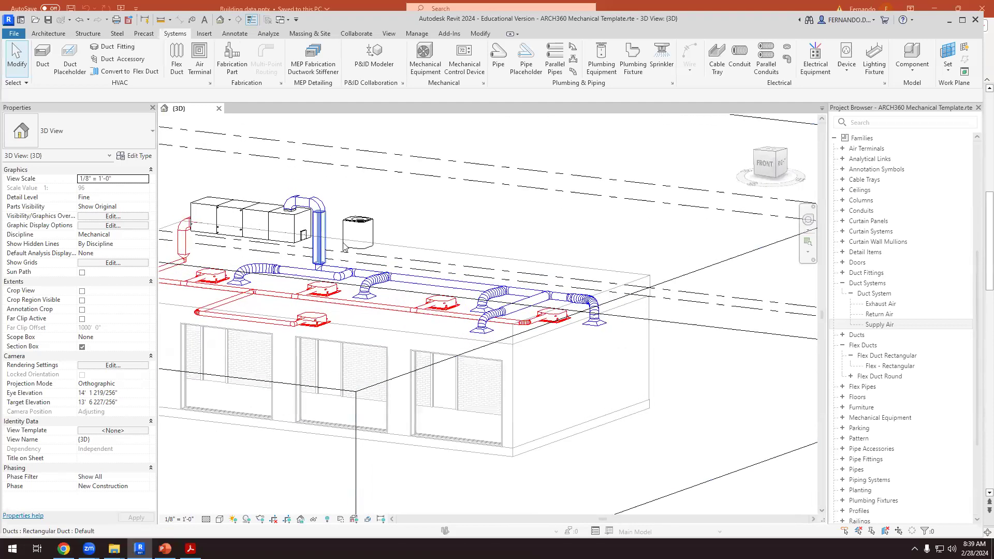
scroll(329, 263, up, 1)
scroll(438, 229, down, 3)
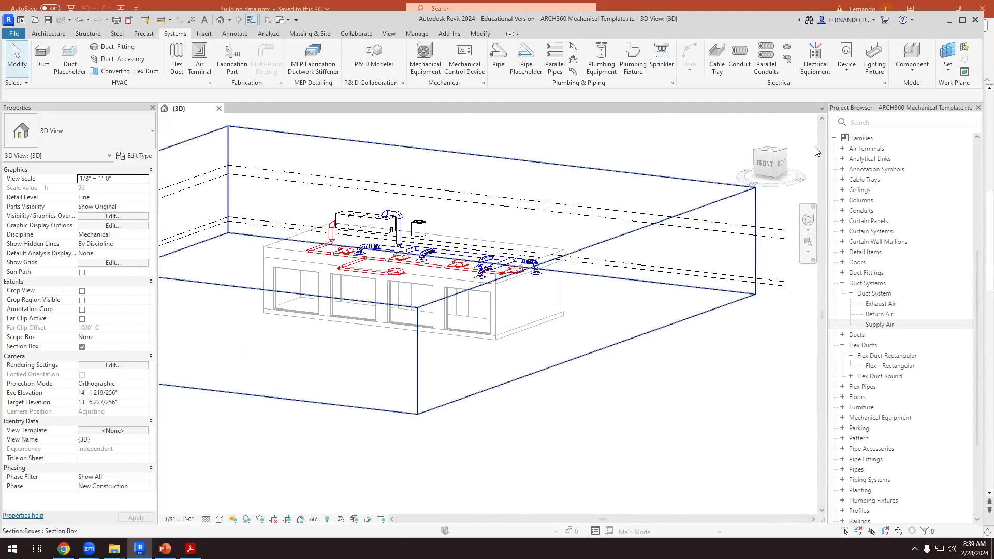
shift+middle_drag(433, 226, 559, 296)
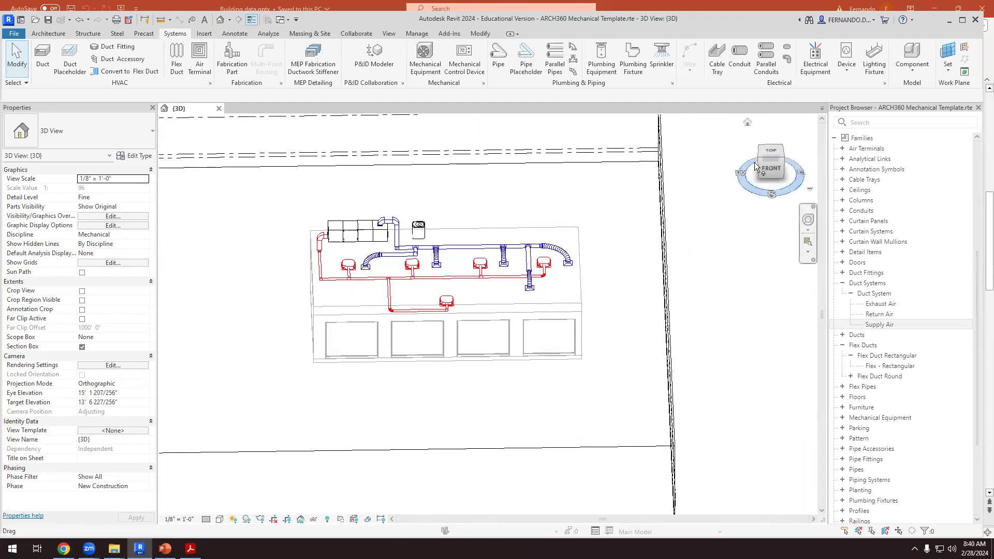
- From a top view, copy the heat pump four times in a straight row along the main supply duct at about 4' spacing
click(770, 151)
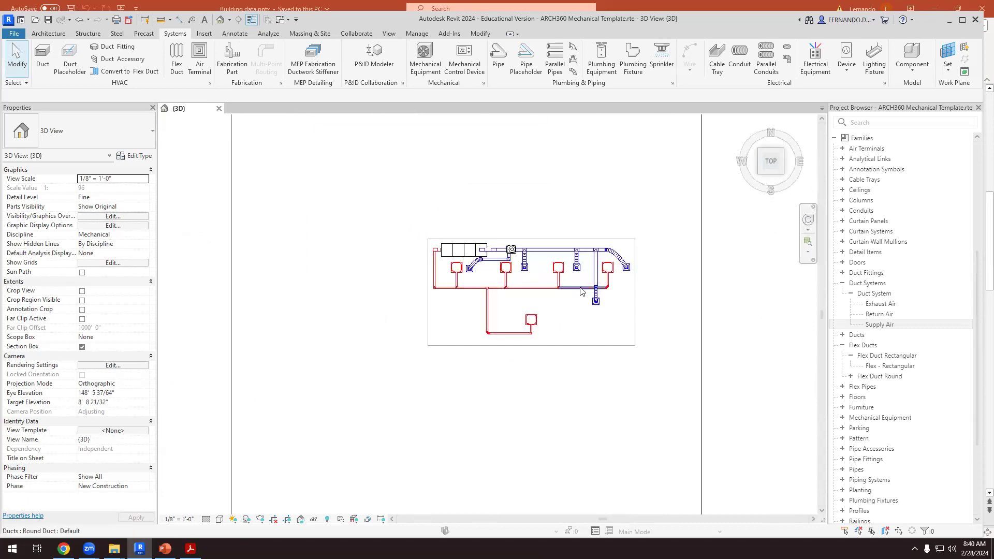
scroll(487, 243, up, 4)
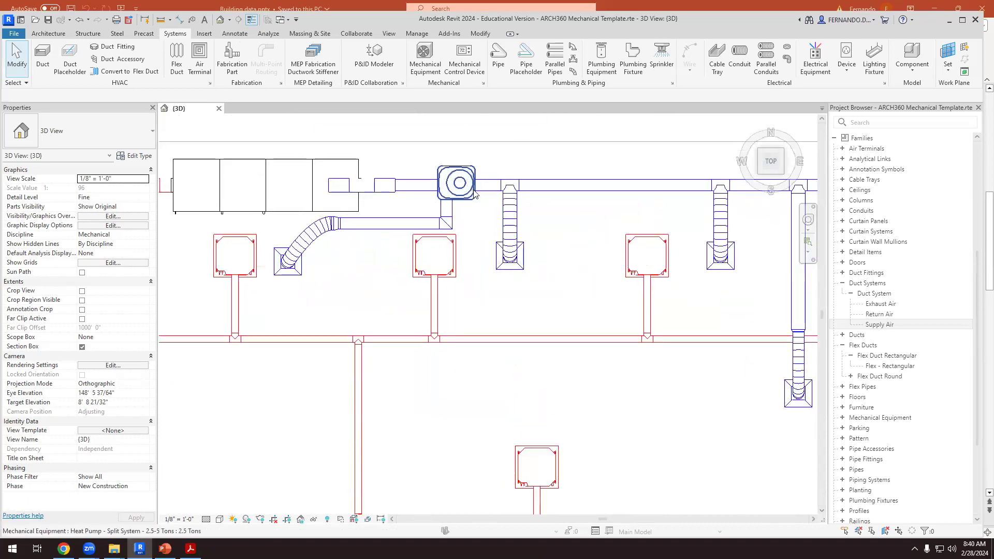
click(474, 193)
scroll(392, 287, down, 2)
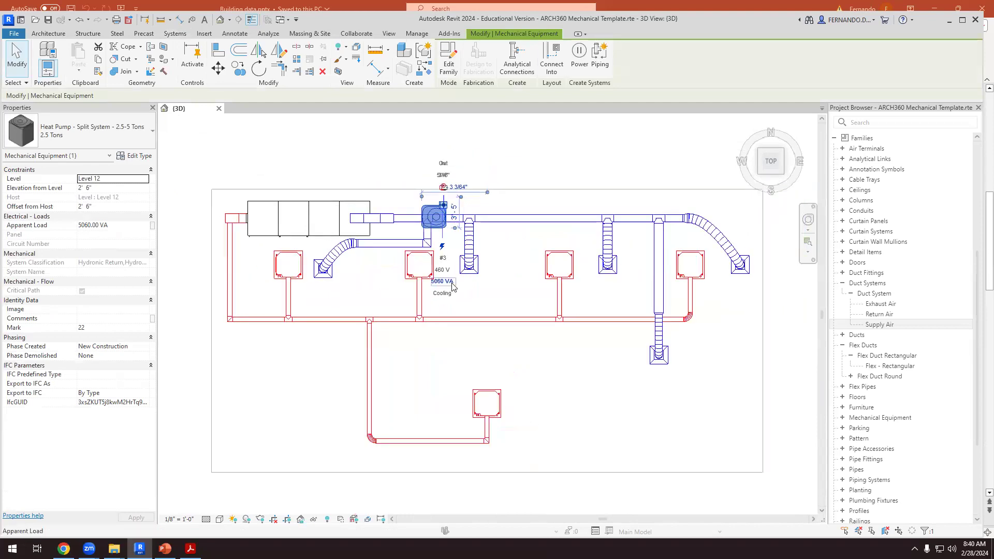
click(236, 72)
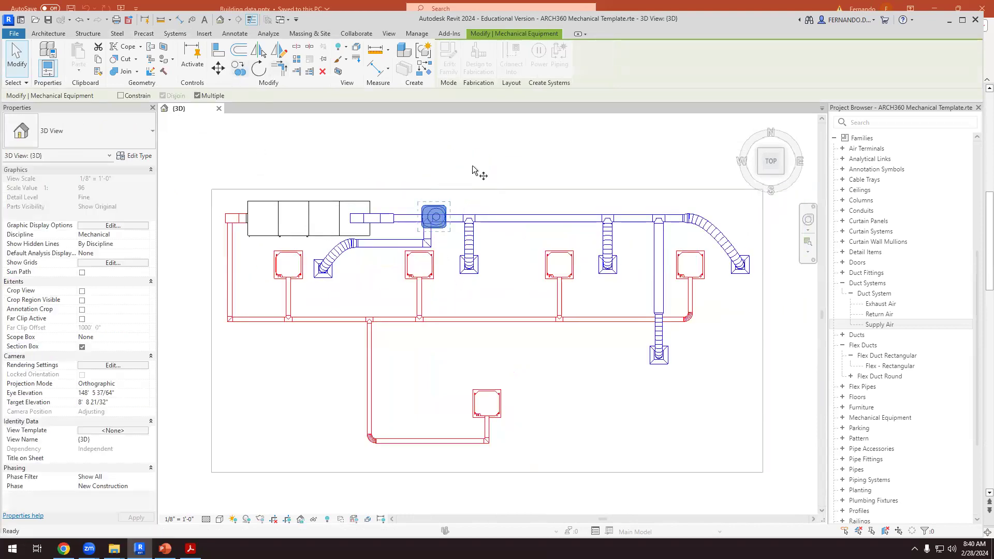
scroll(452, 178, up, 1)
click(441, 176)
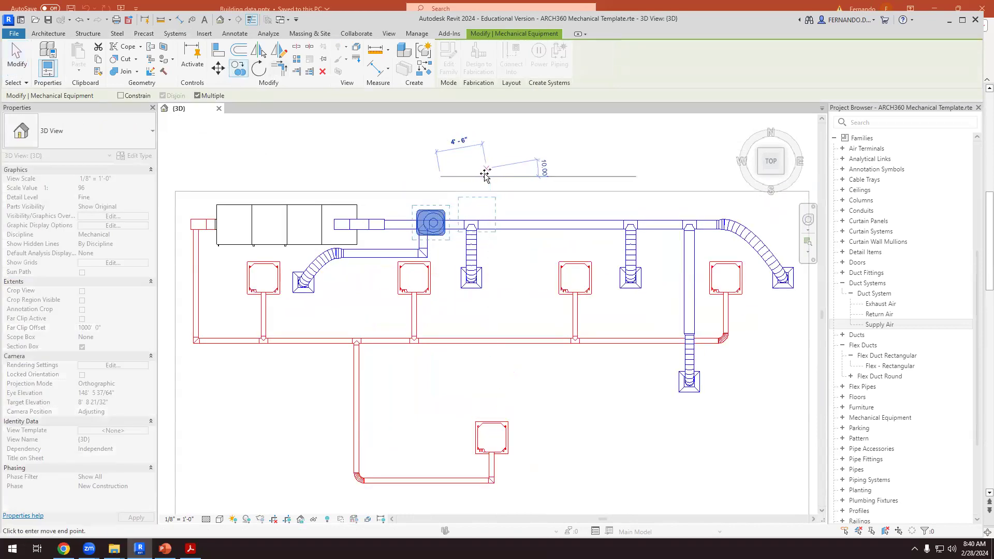
click(482, 176)
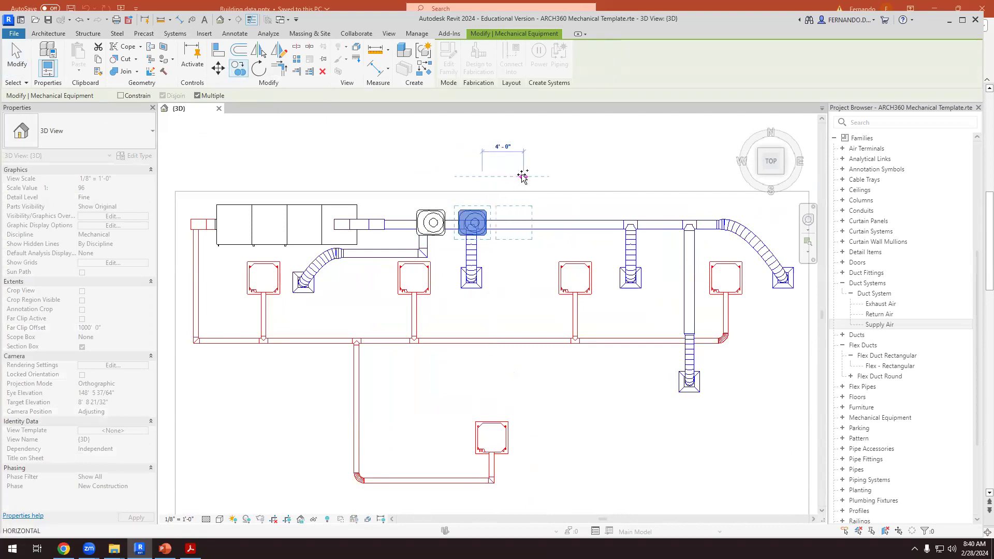
click(518, 176)
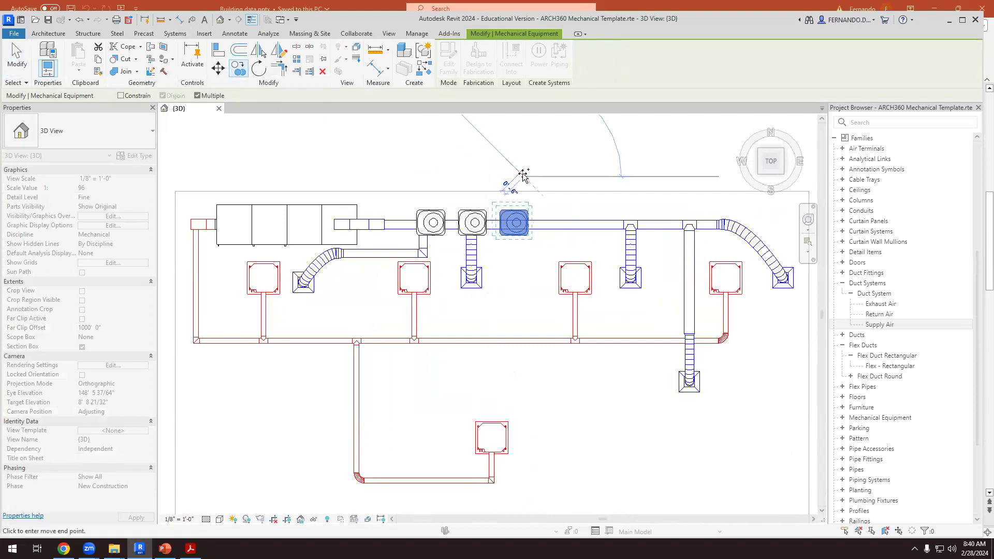
click(564, 176)
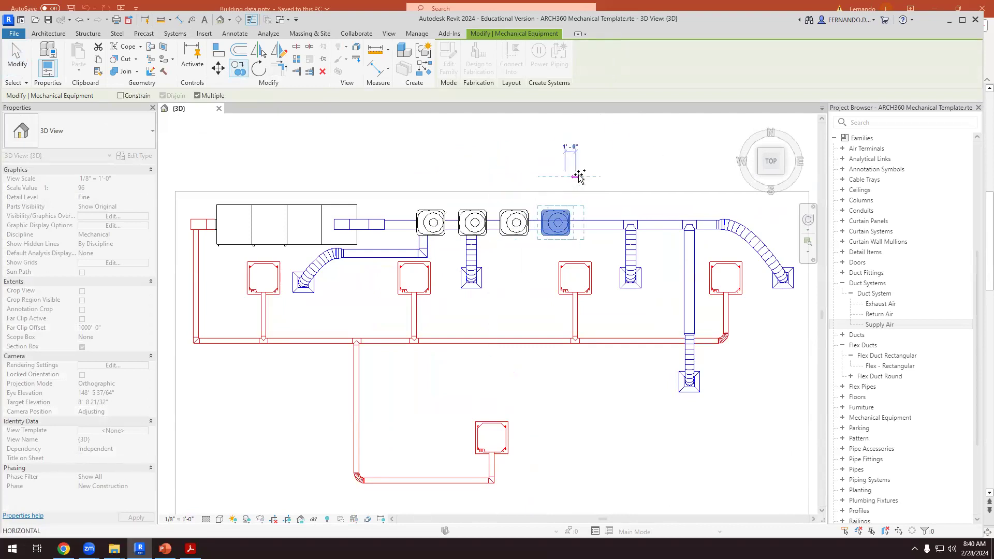
click(607, 177)
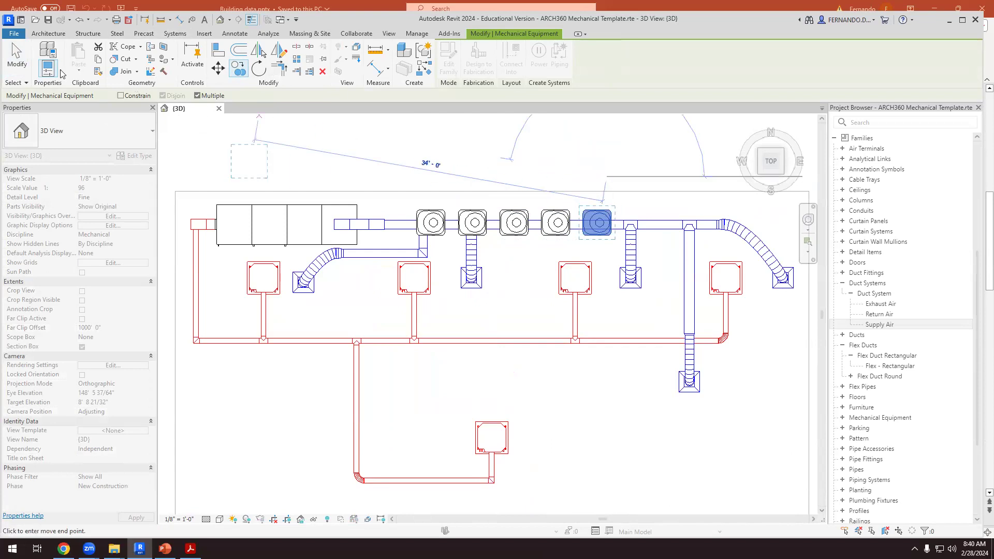
click(17, 57)
- Check the heat pump row at an angle and inspect the properties of the copy farthest from the air handler
scroll(502, 197, down, 5)
shift+middle_drag(520, 214, 559, 226)
scroll(559, 225, up, 5)
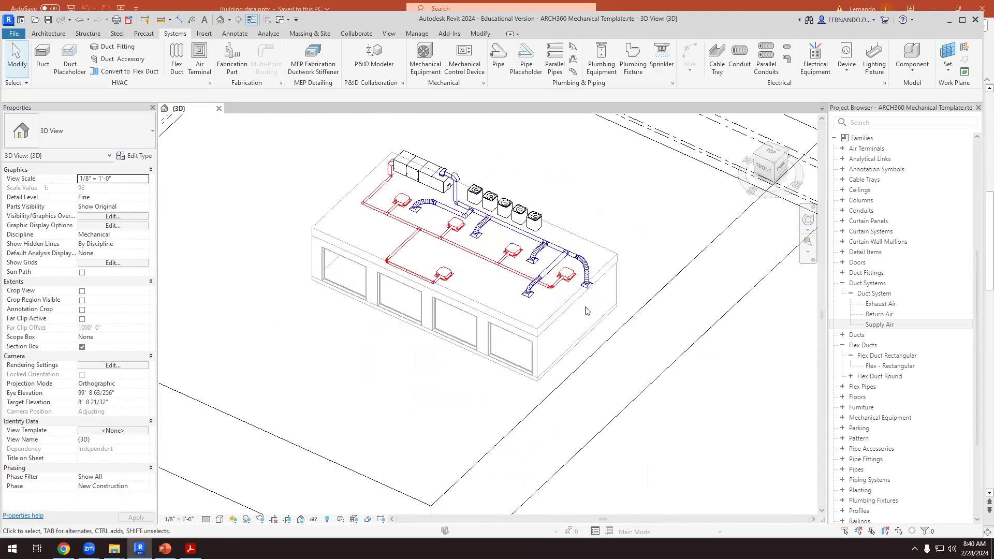
scroll(529, 189, up, 3)
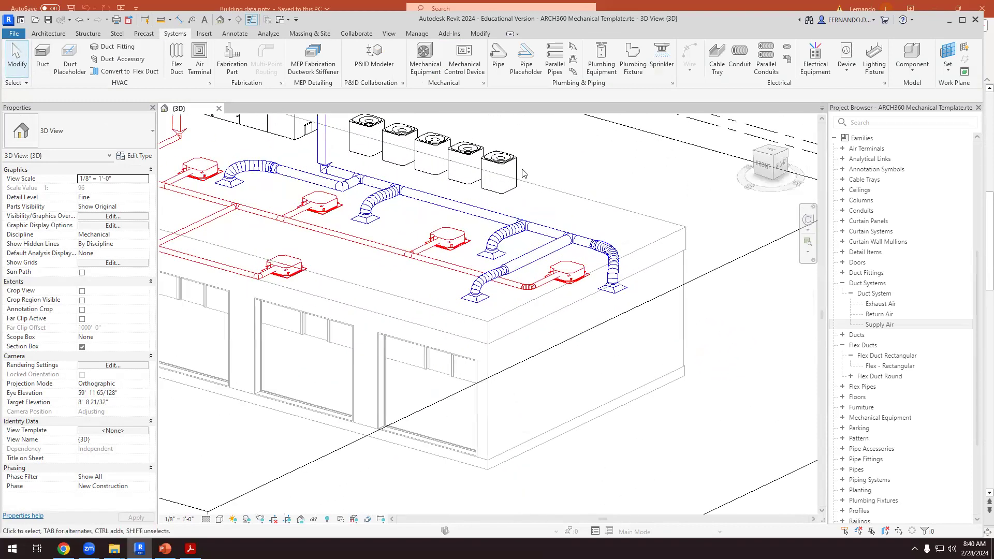
click(510, 191)
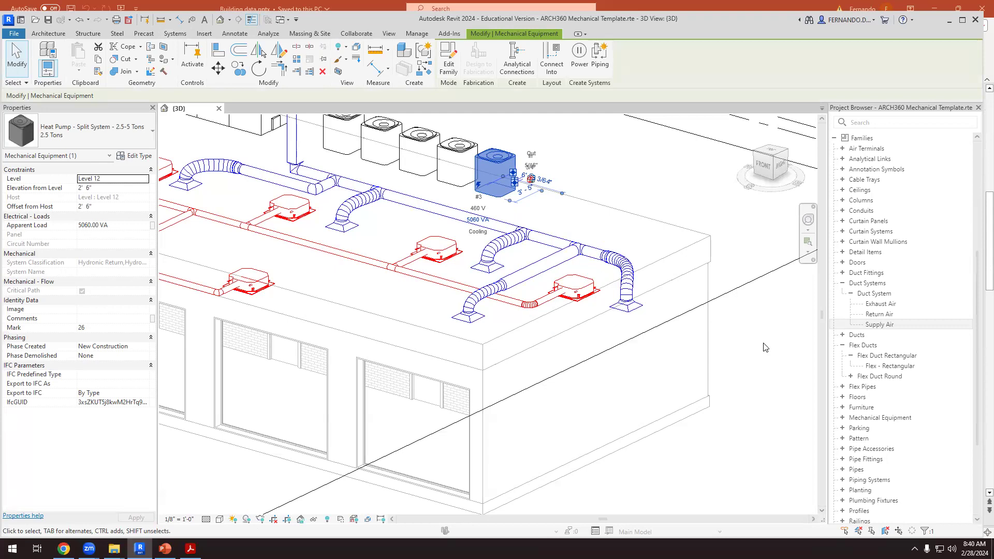
click(658, 202)
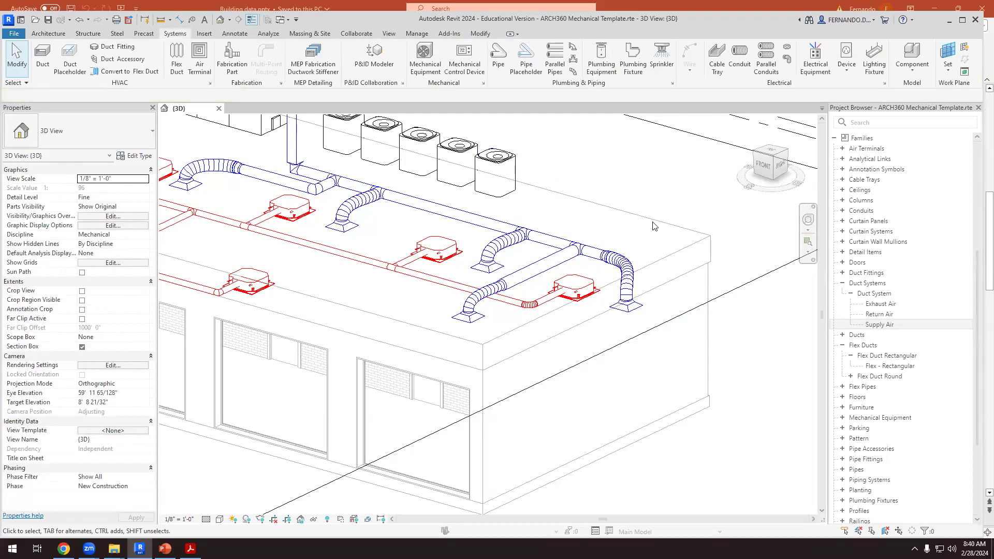
scroll(653, 226, down, 4)
shift+middle_drag(651, 233, 638, 340)
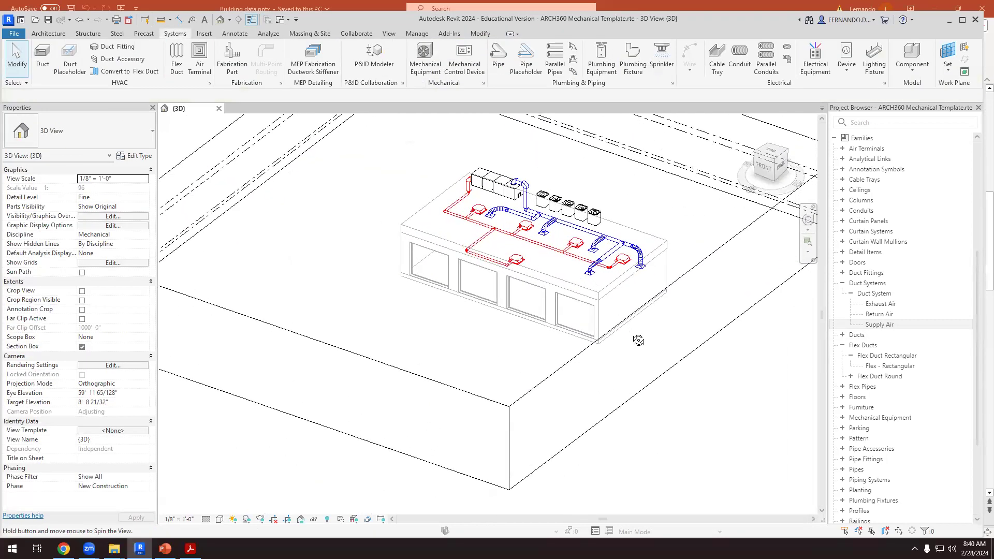
- From a top view, inspect the properties of the air handler, the ceiling indoor unit nearest it, and the first heat pump
click(770, 154)
scroll(512, 228, up, 5)
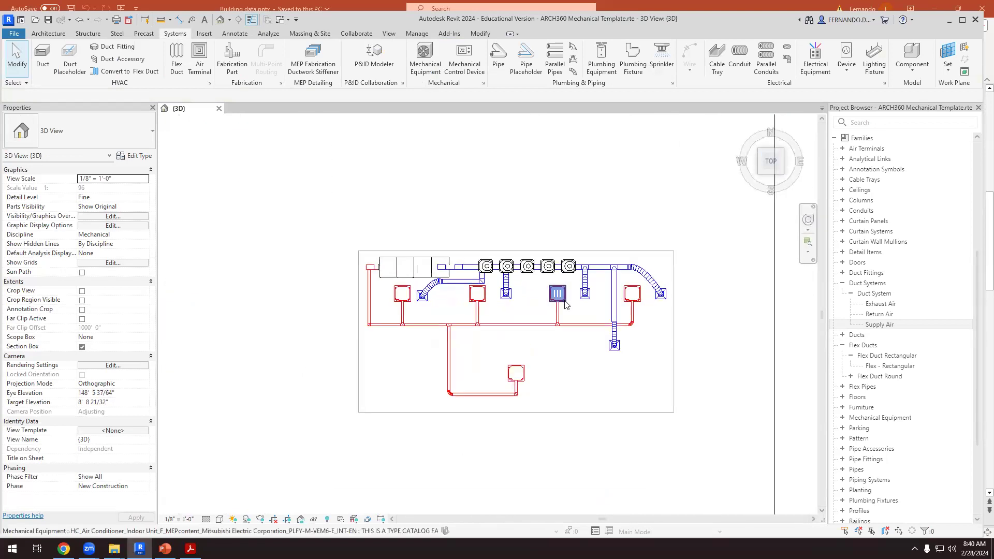
click(373, 250)
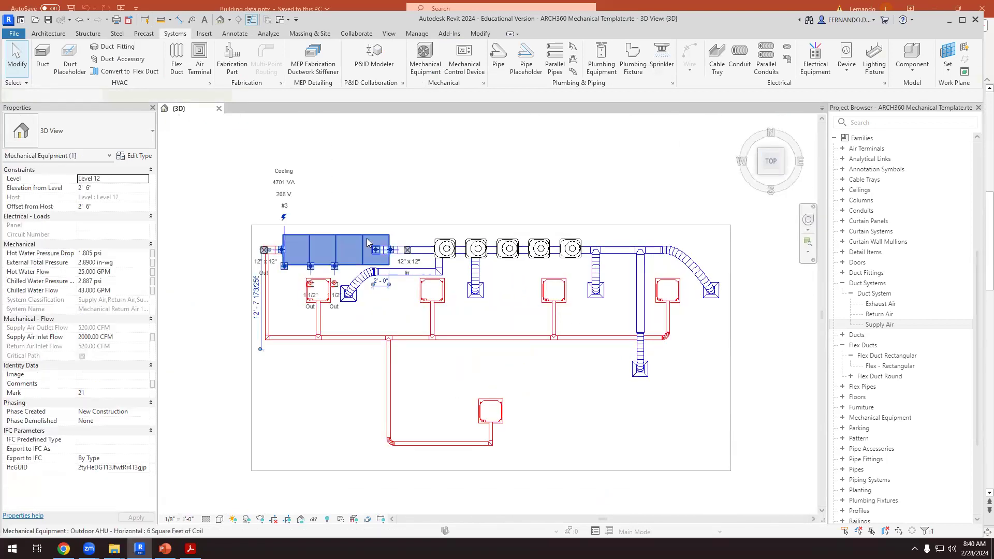
click(330, 295)
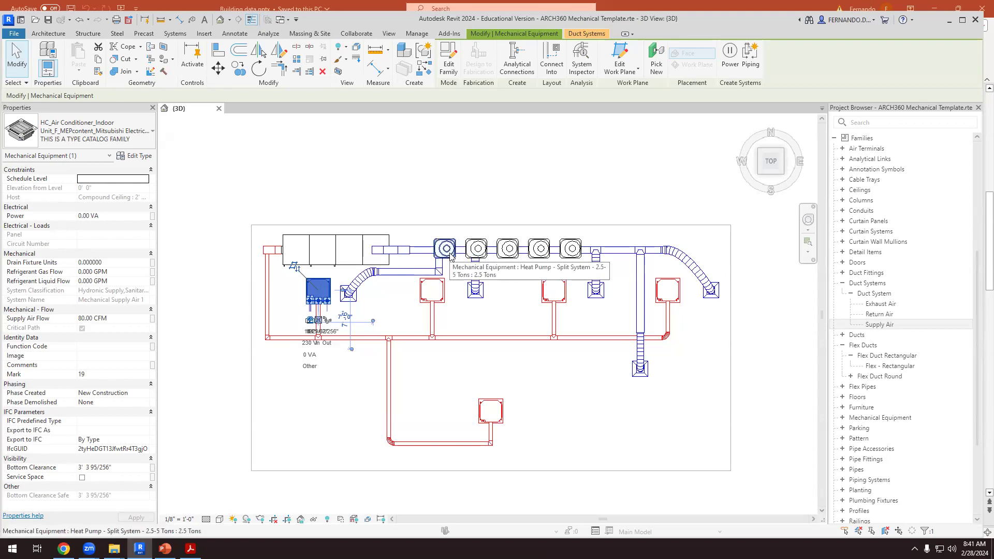
click(489, 205)
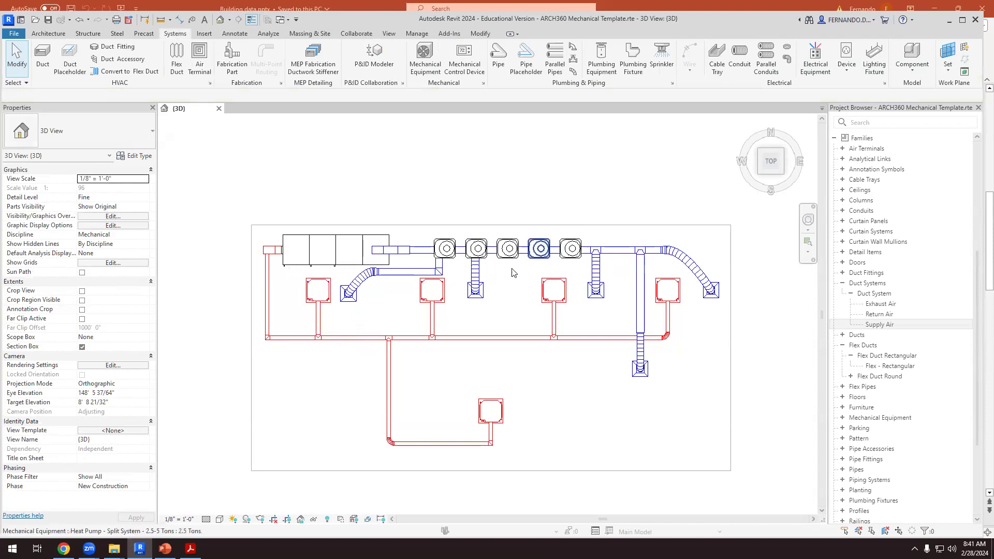
click(444, 248)
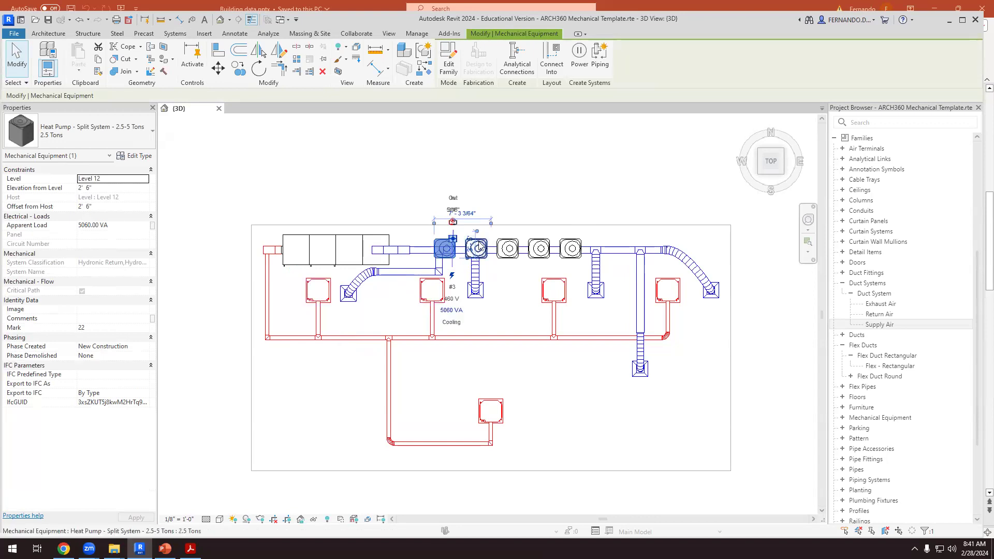
click(444, 148)
click(336, 251)
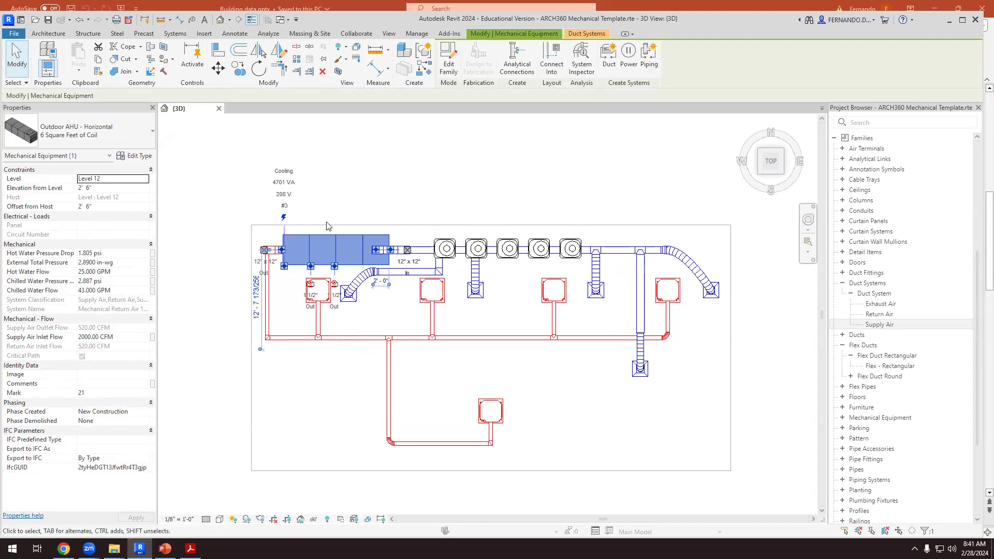
key(Escape)
- Examine the rooftop equipment, ceiling units and both duct systems at an angle, from above and close up
shift+middle_drag(327, 227, 543, 191)
scroll(543, 191, down, 5)
shift+middle_drag(579, 249, 590, 226)
scroll(579, 238, up, 2)
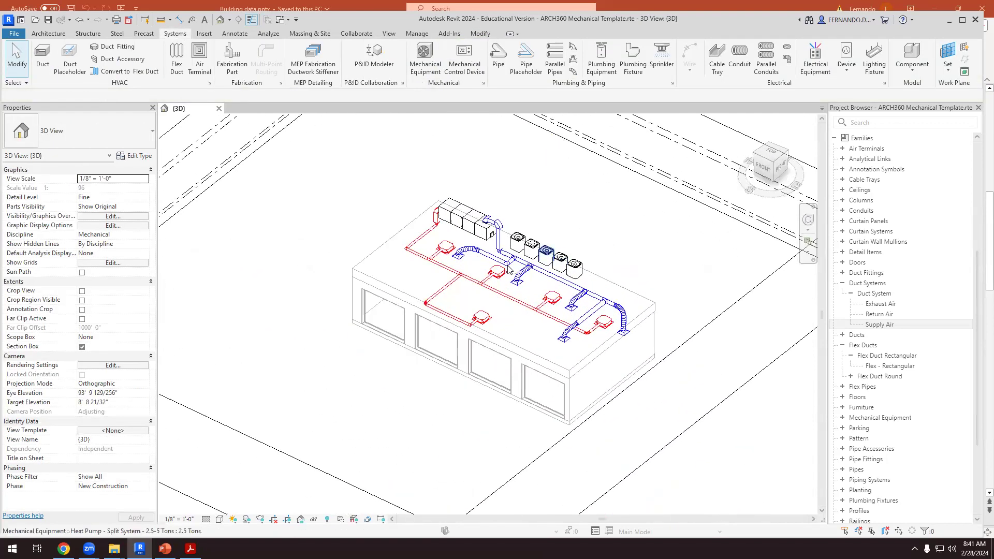
scroll(509, 268, up, 2)
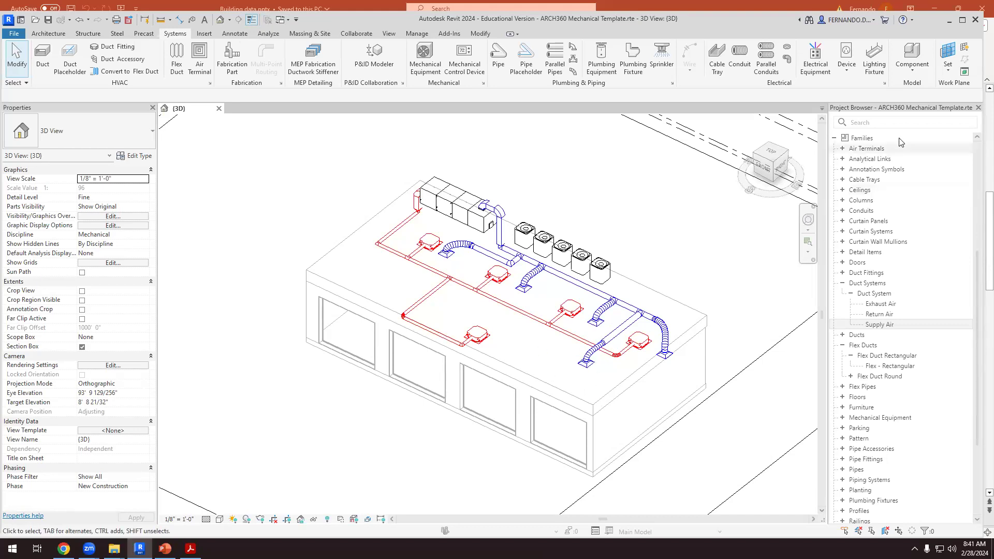
click(770, 154)
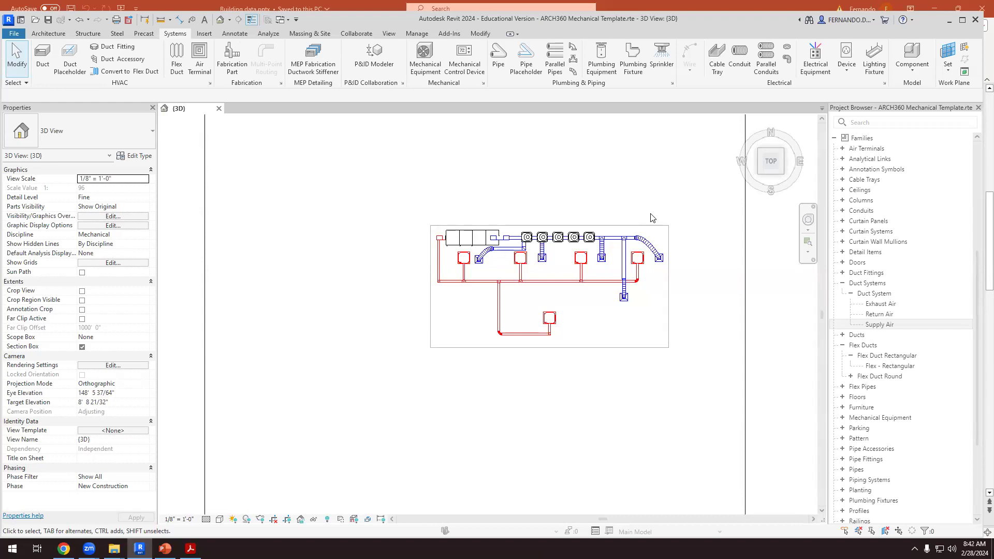
shift+middle_drag(508, 313, 599, 262)
scroll(573, 349, up, 2)
scroll(598, 262, up, 3)
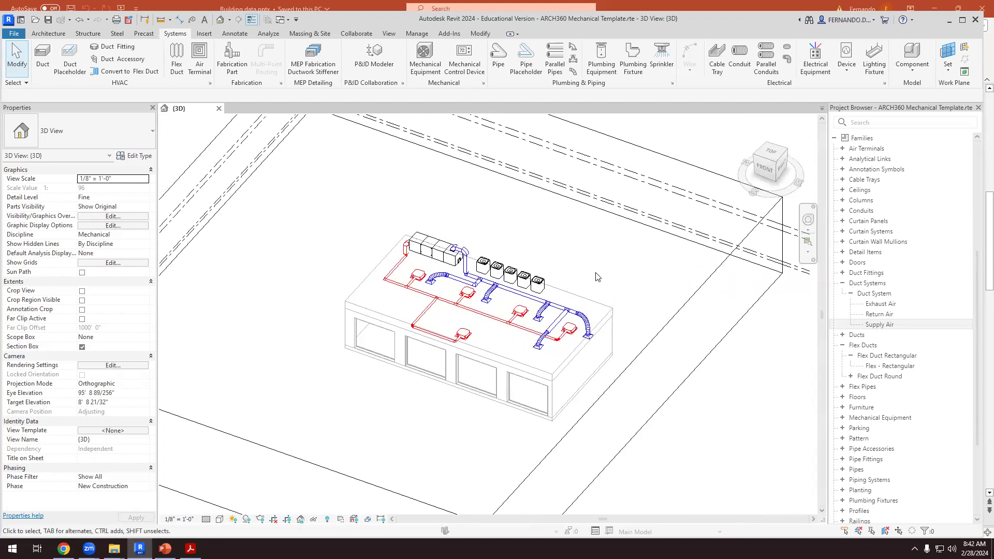
scroll(608, 285, up, 1)
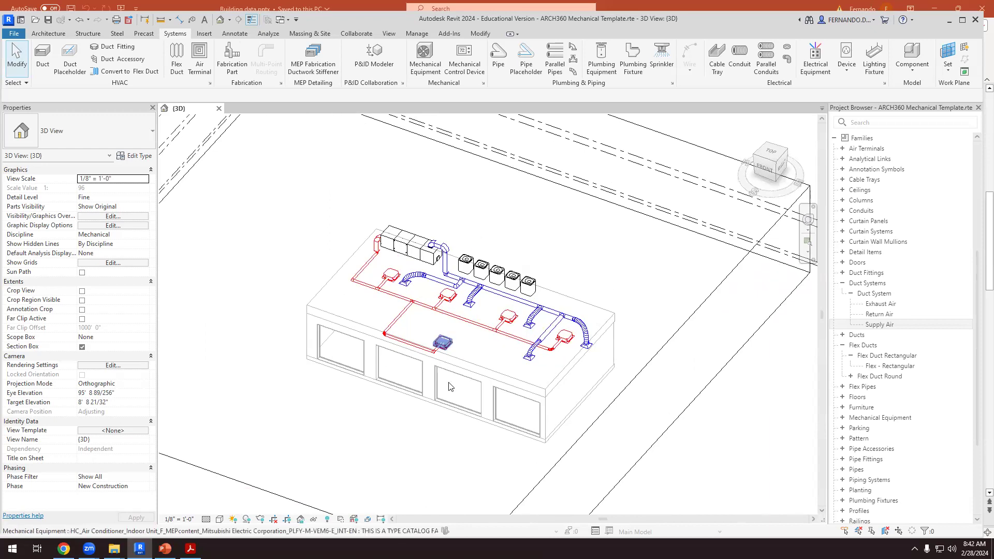
scroll(543, 269, down, 3)
scroll(526, 313, up, 2)
scroll(522, 321, up, 1)
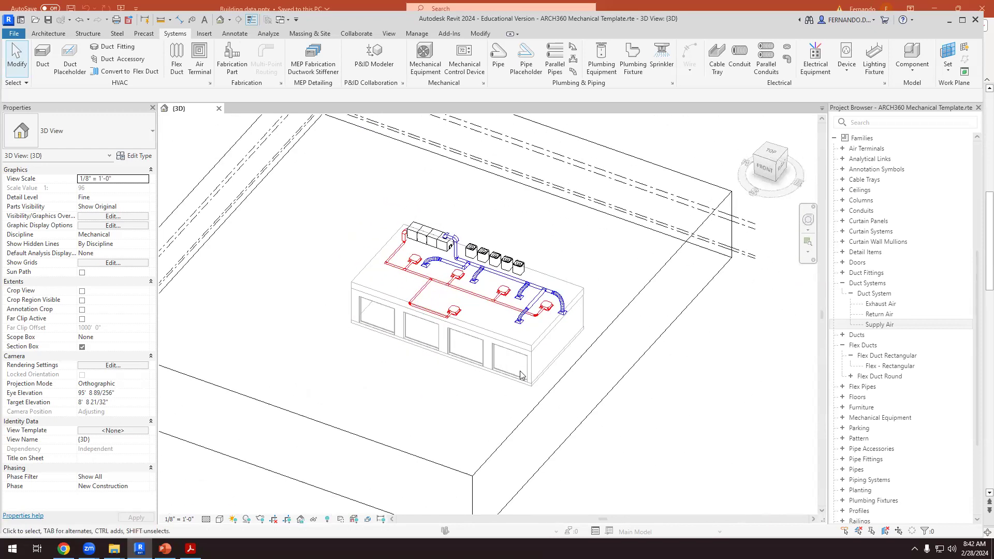
scroll(514, 393, up, 2)
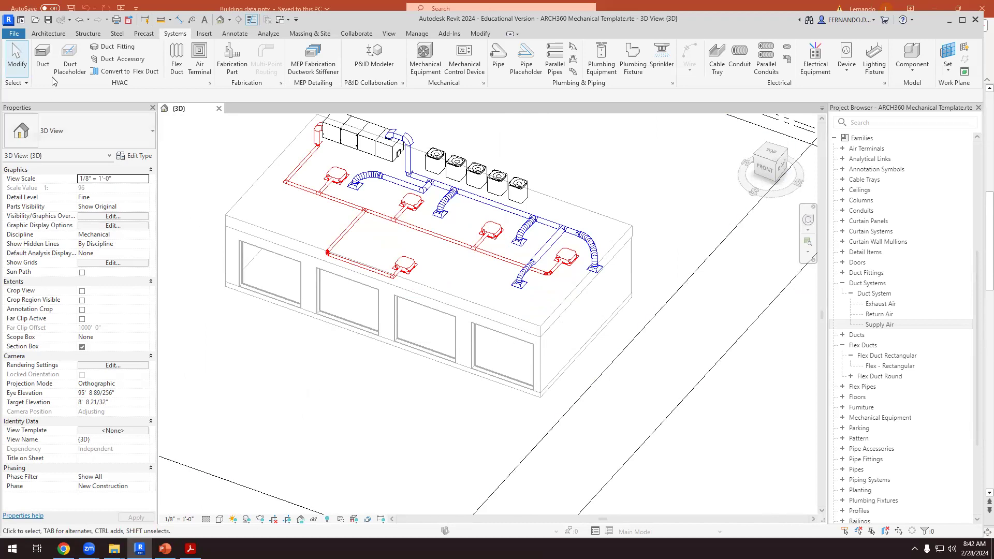
scroll(567, 392, up, 1)
scroll(567, 393, up, 1)
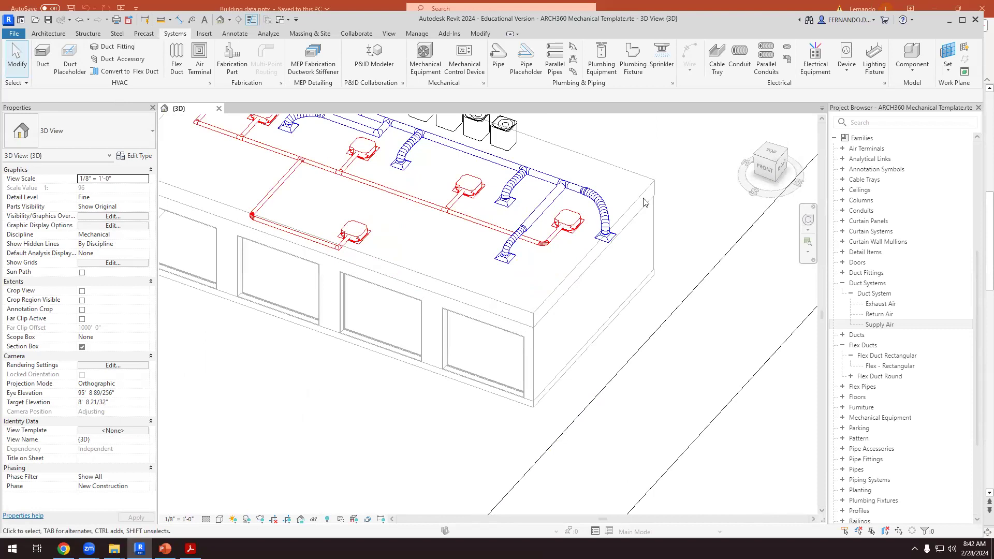
- Set the 3D view's discipline to Architectural so the building hides the ducts below the roof
scroll(625, 236, down, 5)
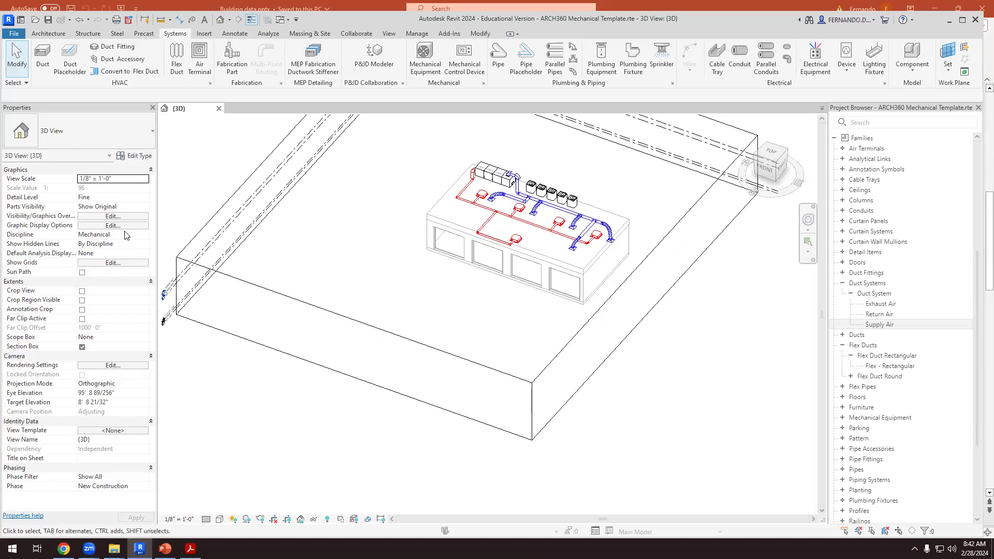
click(146, 235)
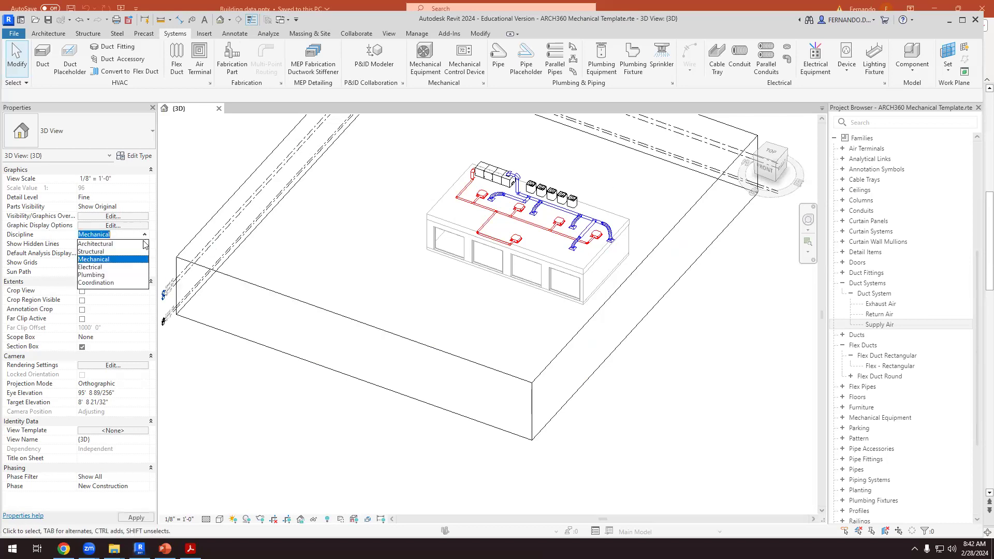
click(111, 244)
scroll(587, 253, up, 2)
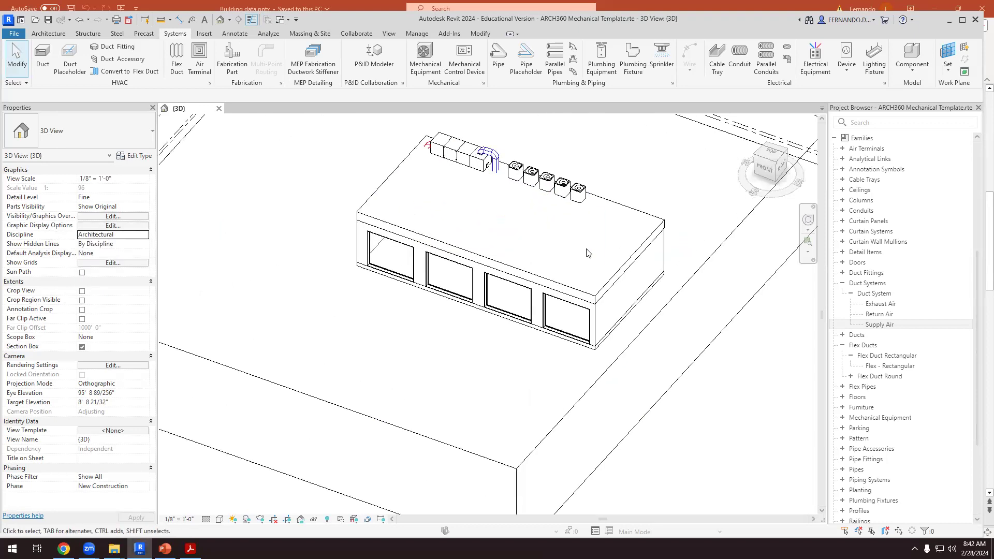
click(614, 273)
click(320, 230)
scroll(536, 141, up, 2)
scroll(538, 292, down, 3)
scroll(543, 290, down, 1)
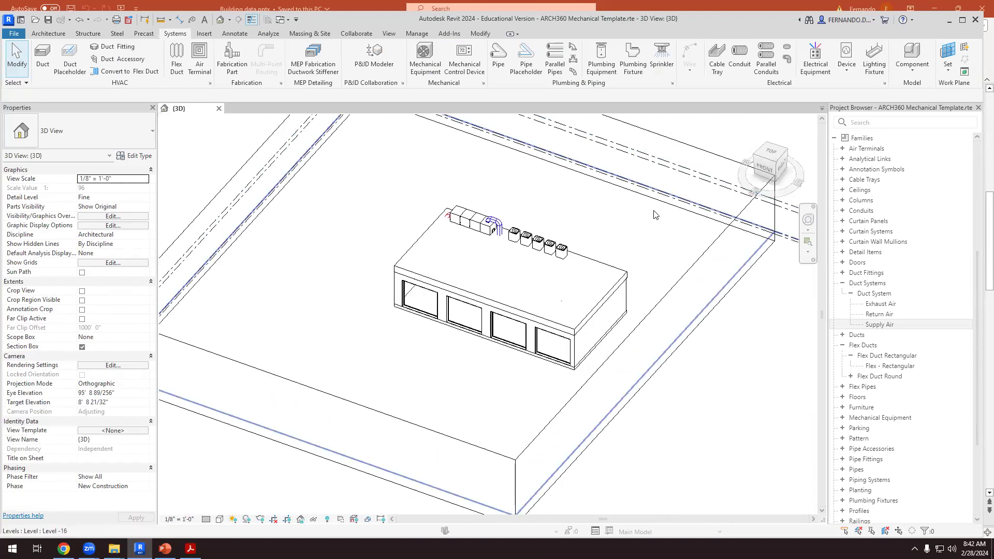
- Check the air handler and heat pump layout on the solid roof from directly above and at an angle
shift+middle_drag(671, 252, 689, 287)
click(775, 157)
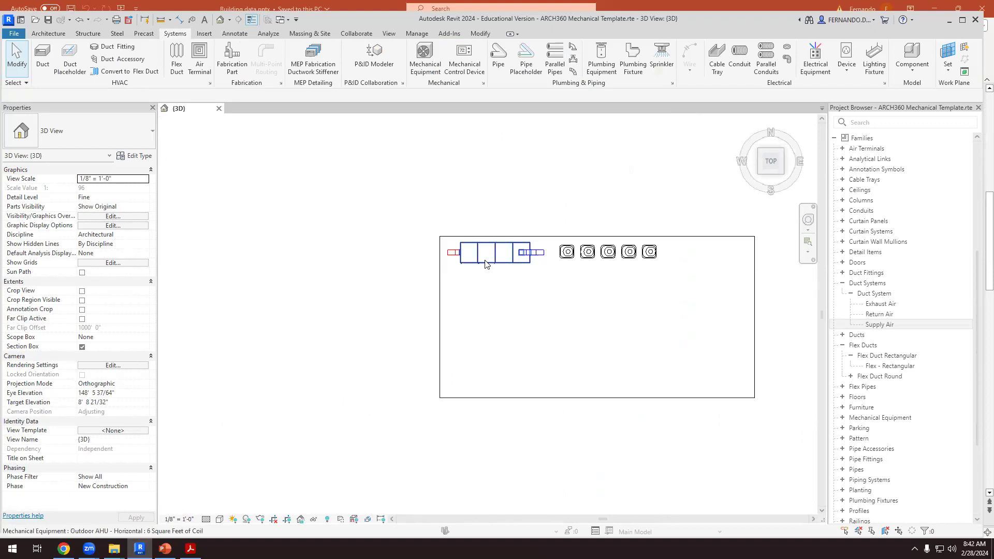
scroll(373, 254, down, 4)
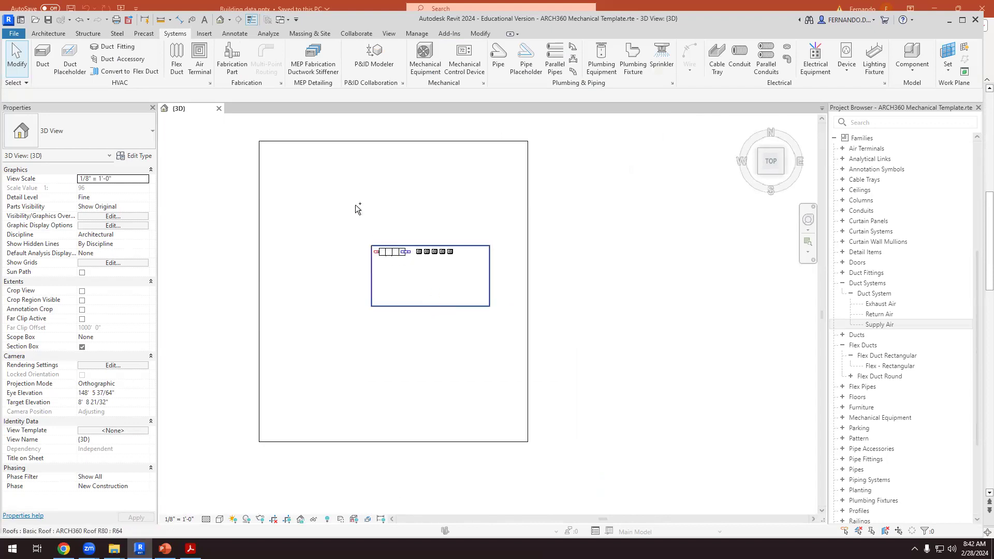
scroll(437, 264, down, 2)
shift+middle_drag(435, 275, 417, 241)
scroll(415, 235, up, 5)
scroll(414, 236, up, 1)
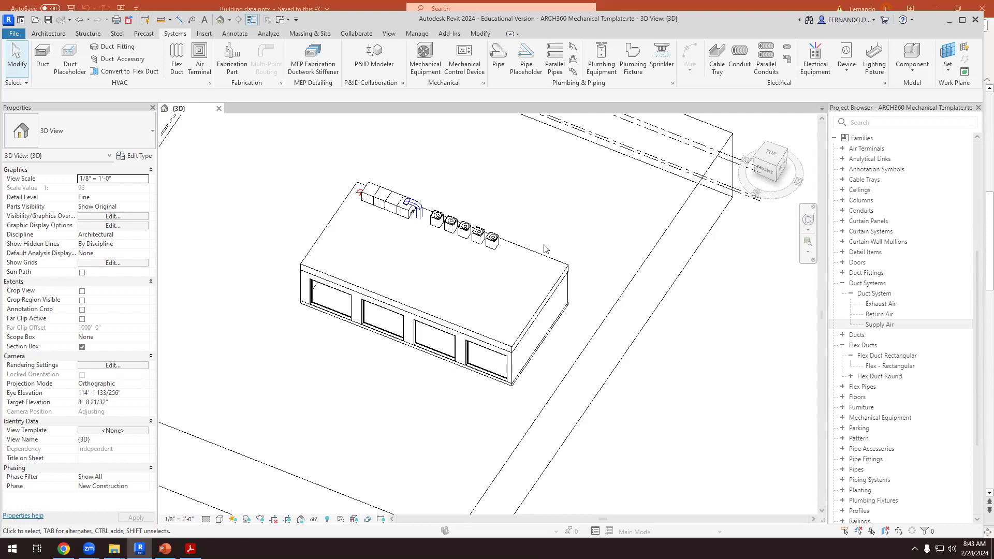
- Examine the rooftop air handler and heat pump row from both sides of the building, up close and from a distance
shift+middle_drag(544, 249, 404, 232)
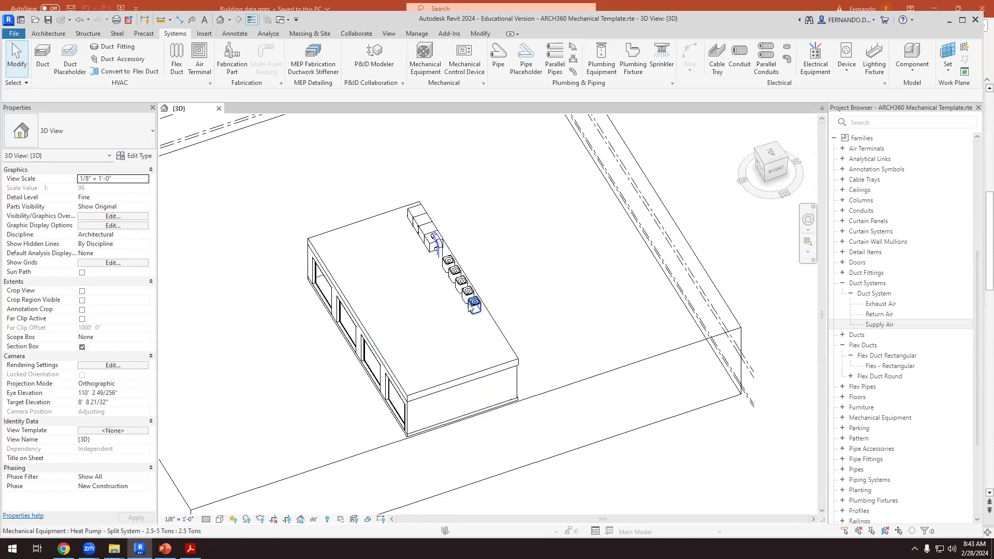
scroll(472, 307, up, 2)
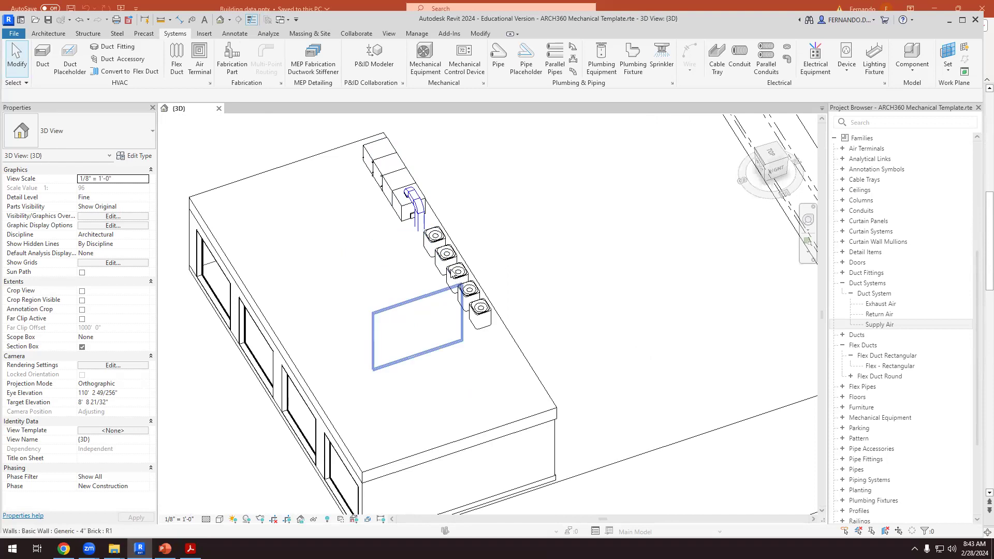
scroll(492, 318, down, 3)
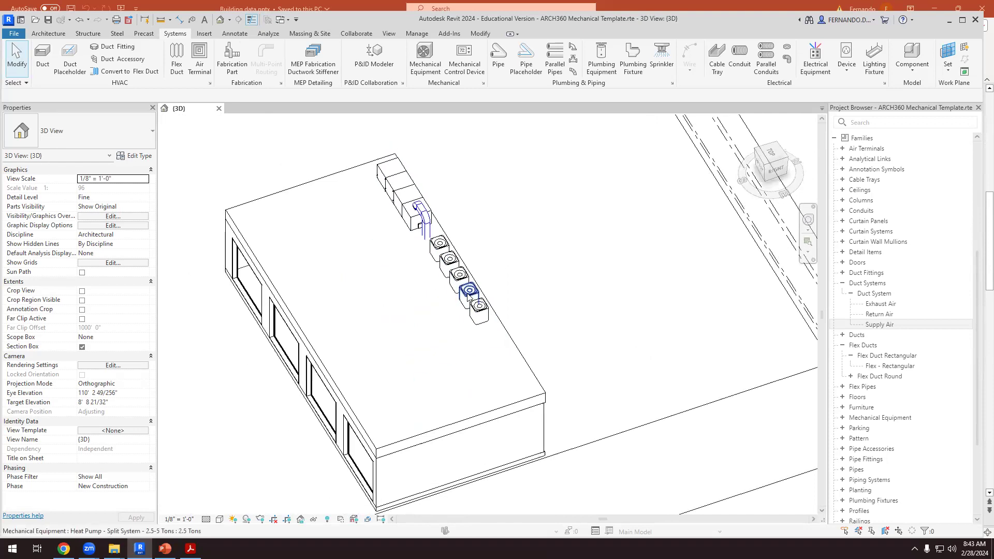
scroll(491, 317, down, 1)
right_click(485, 329)
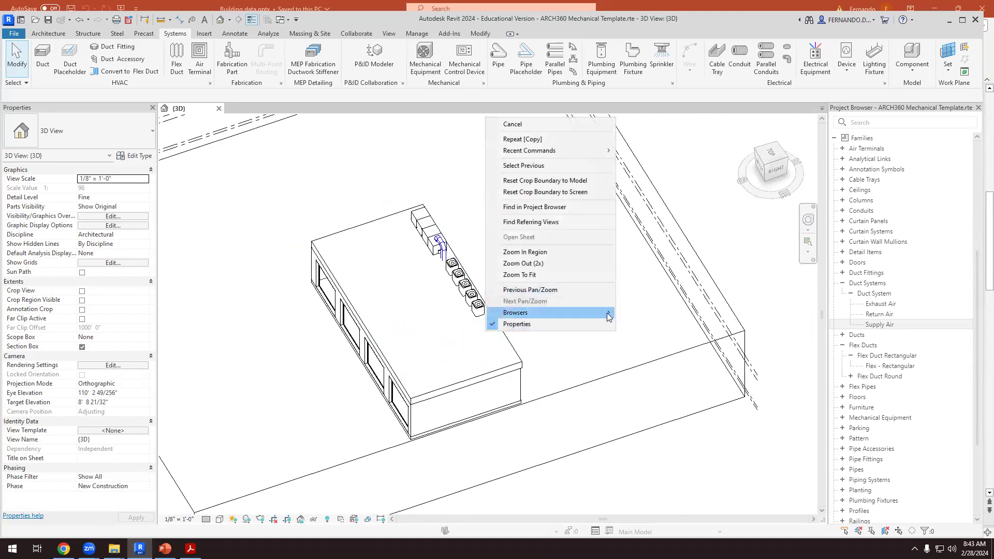
click(662, 314)
shift+middle_drag(580, 322, 631, 315)
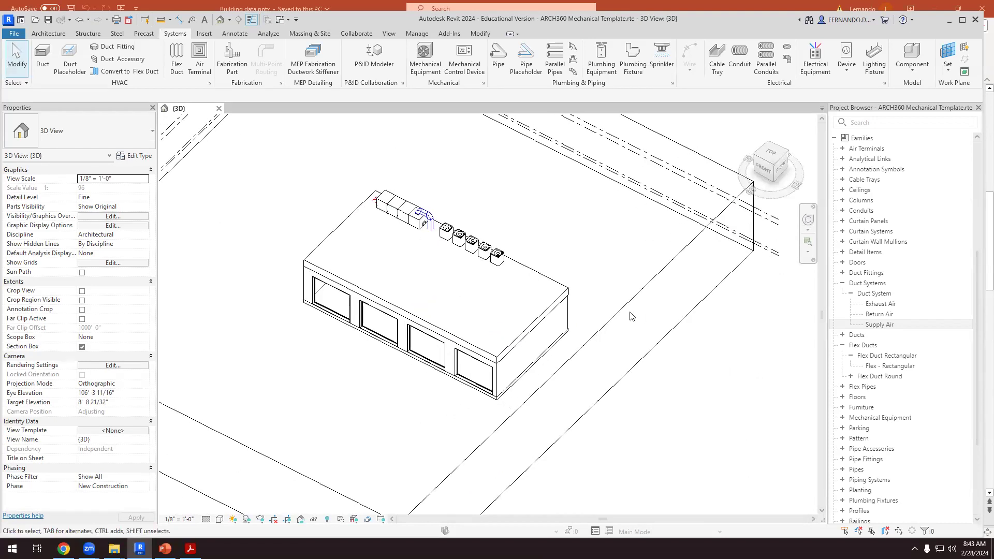
scroll(584, 309, down, 2)
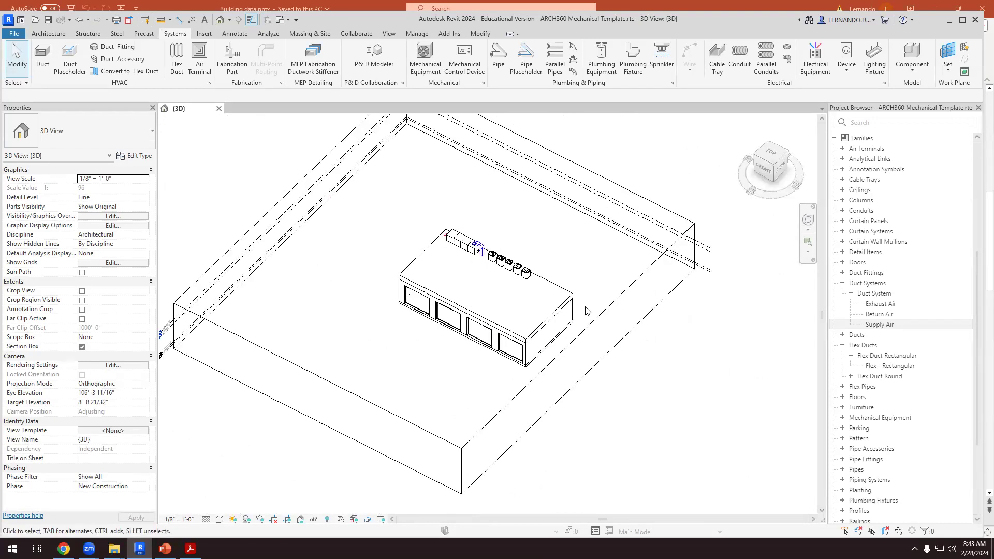
scroll(585, 309, down, 2)
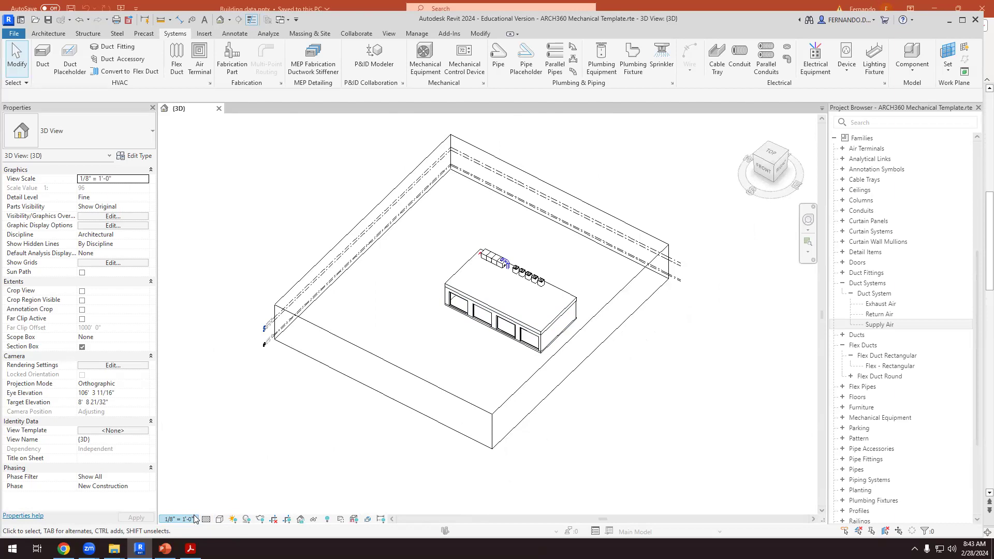
- Turn on the sun path in the 3D view, using the specified project location, date and time
click(233, 519)
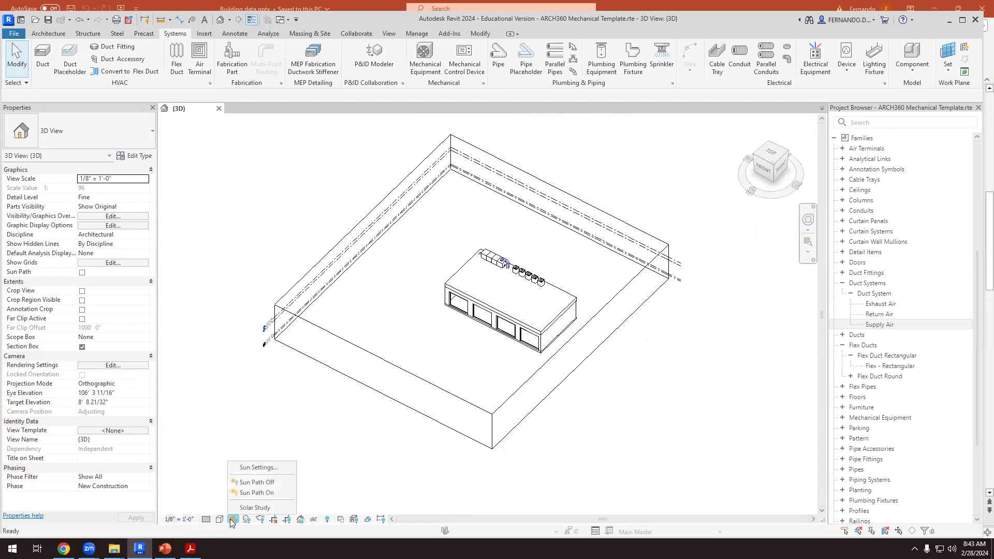
click(257, 493)
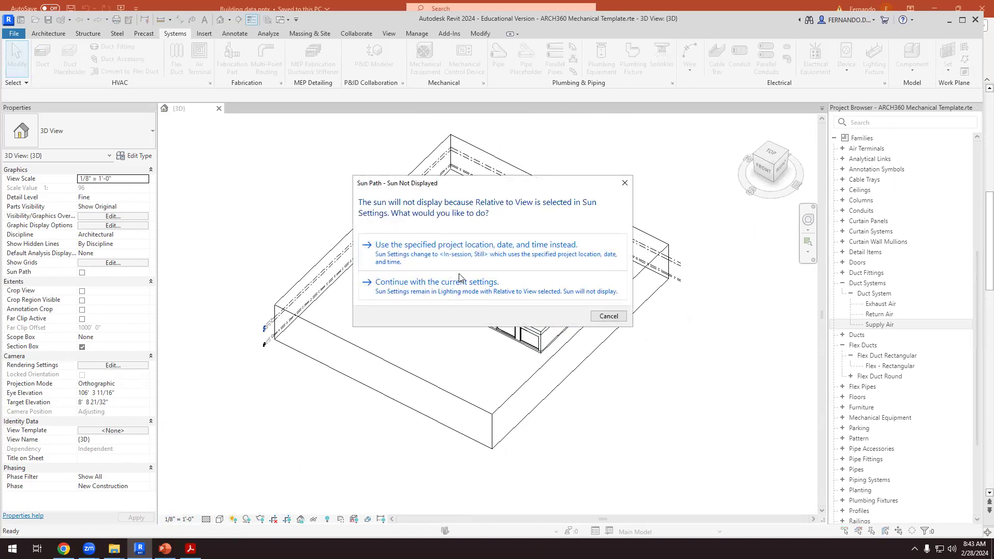
click(465, 251)
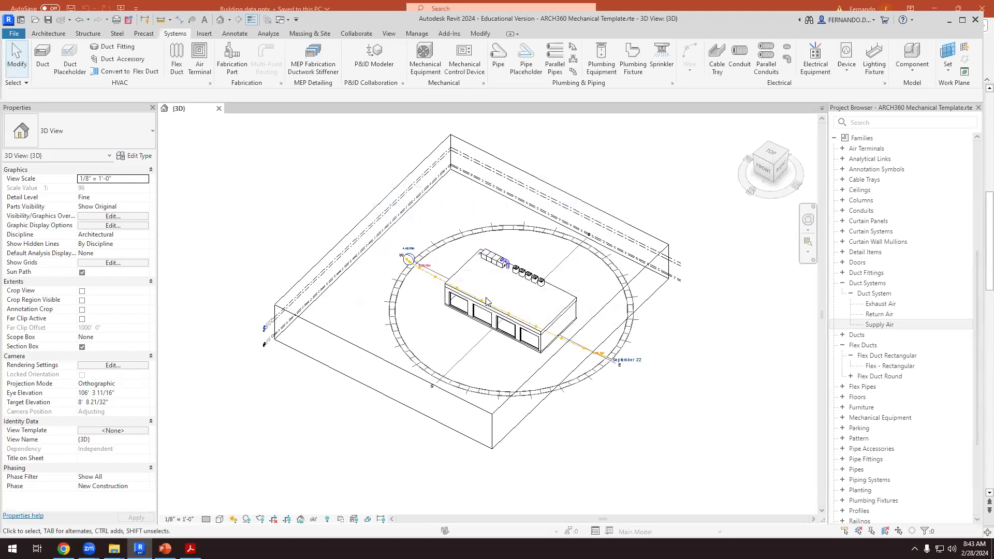
- Examine the sun path's compass directions and time markers in relation to the building and rooftop equipment from several angles
scroll(476, 363, up, 2)
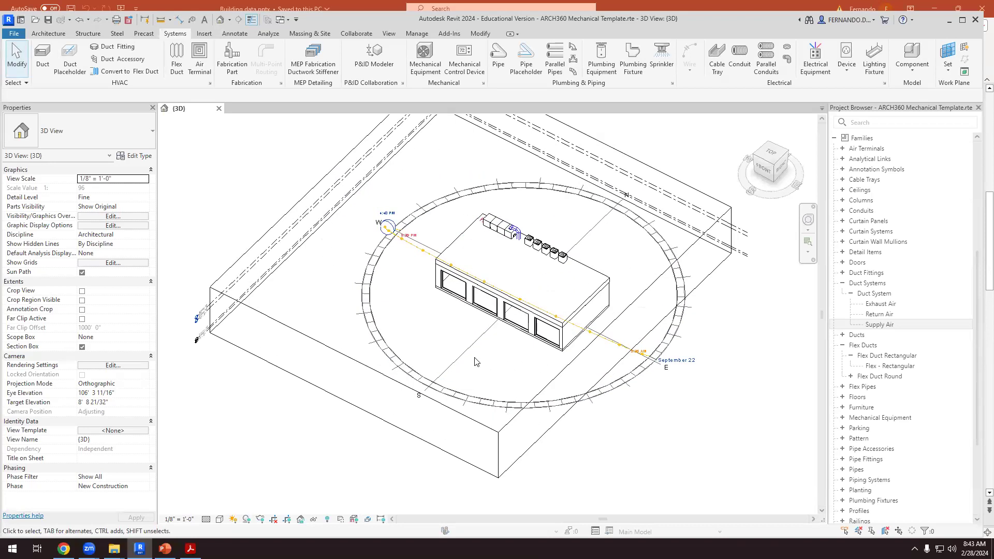
scroll(456, 207, up, 2)
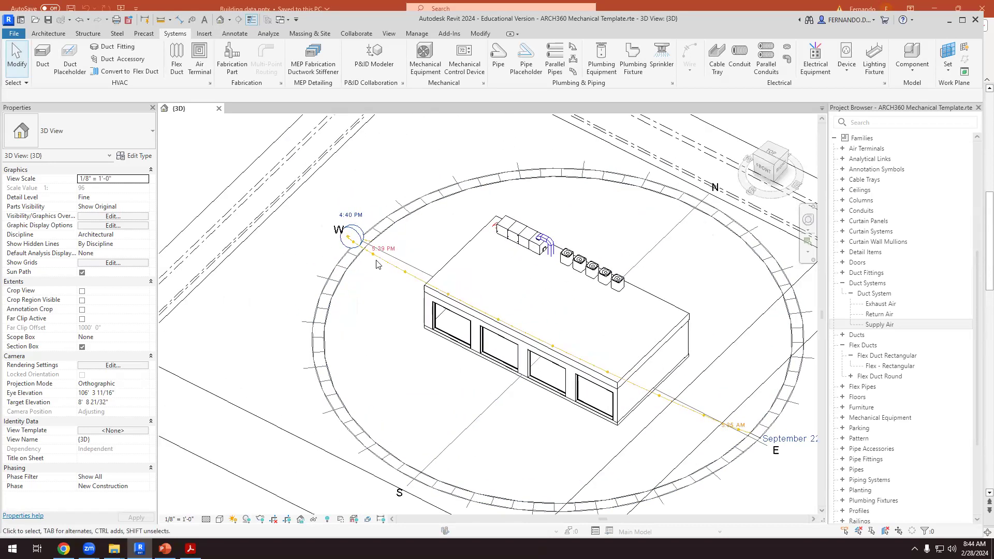
scroll(360, 245, down, 2)
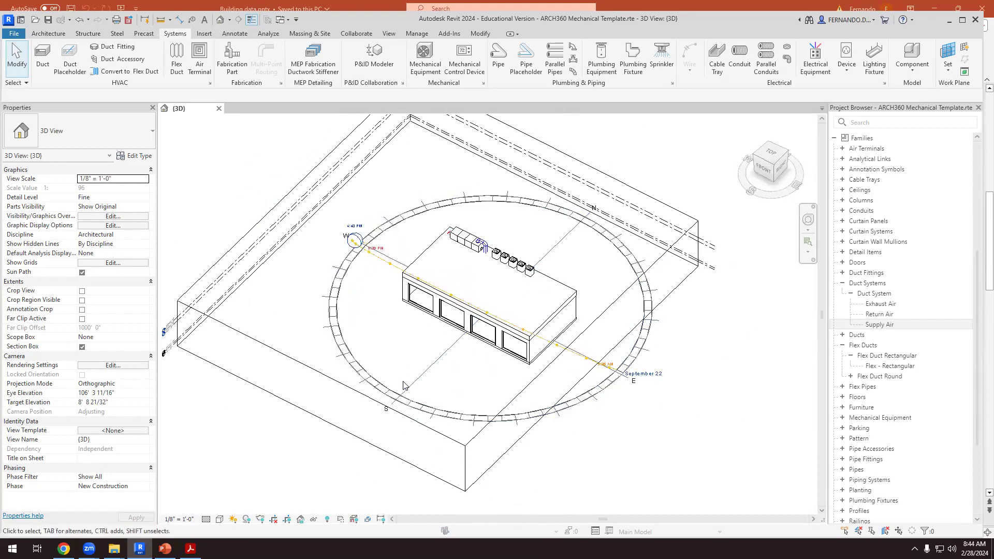
mouse_move(442, 471)
shift+middle_down()
mouse_move(447, 449)
mouse_move(448, 463)
shift+middle_up()
scroll(414, 419, up, 2)
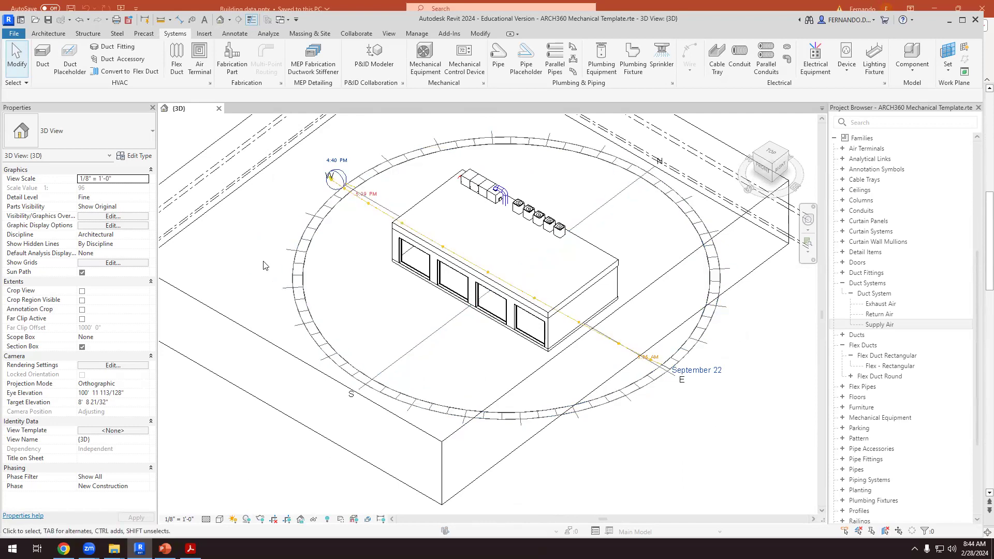
shift+middle_drag(292, 272, 410, 283)
scroll(330, 324, up, 3)
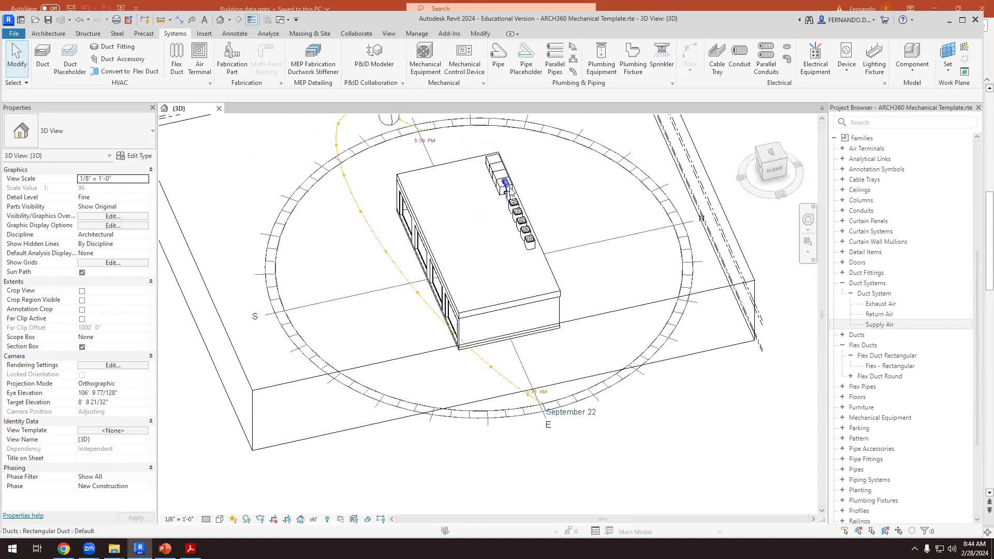
shift+middle_drag(531, 228, 566, 172)
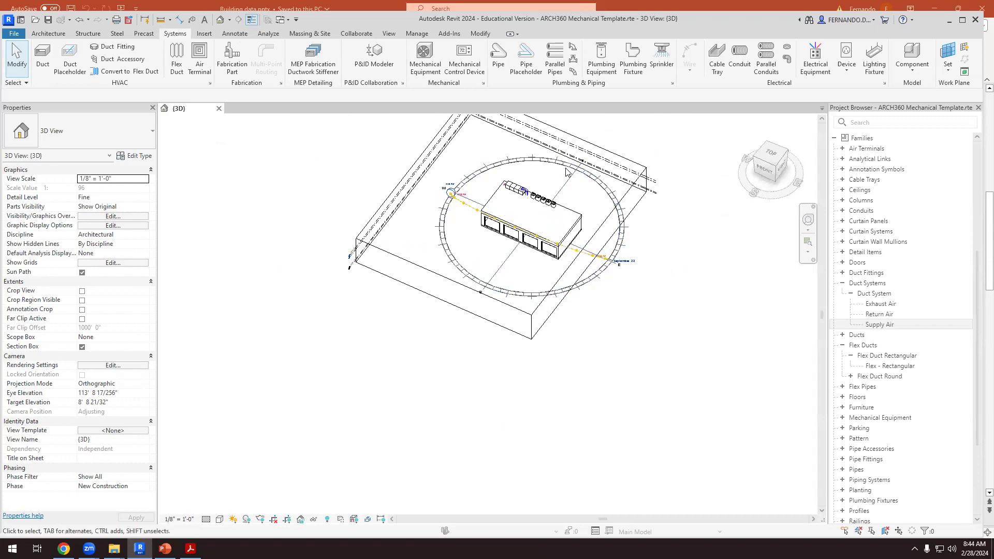
scroll(566, 173, up, 2)
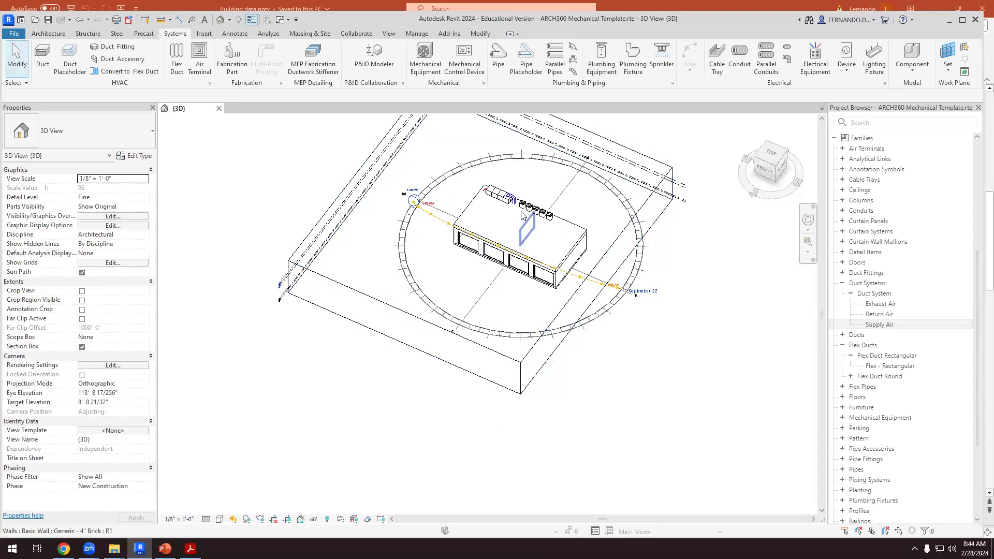
scroll(501, 212, up, 3)
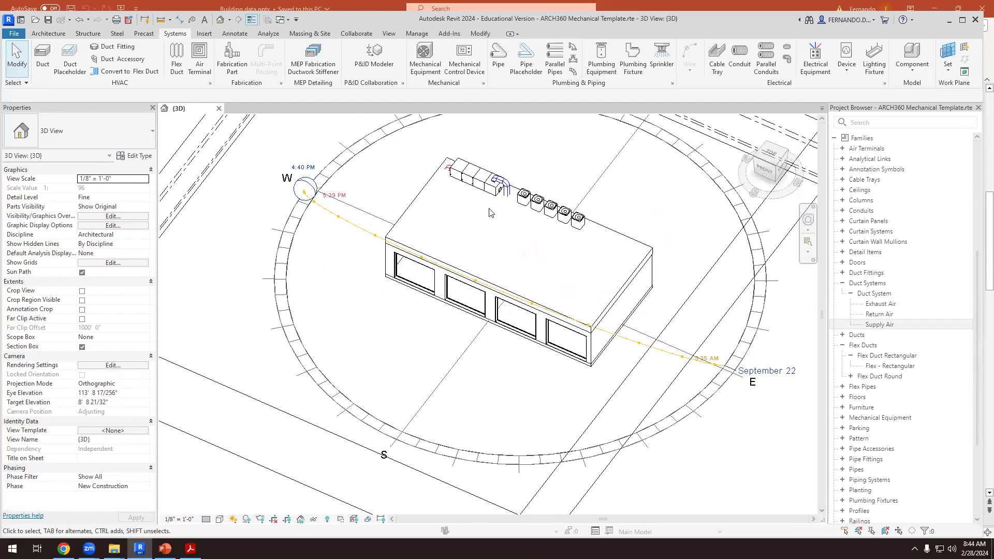
scroll(490, 212, down, 3)
shift+middle_drag(507, 229, 368, 350)
scroll(511, 229, up, 3)
scroll(472, 231, down, 1)
scroll(505, 275, down, 2)
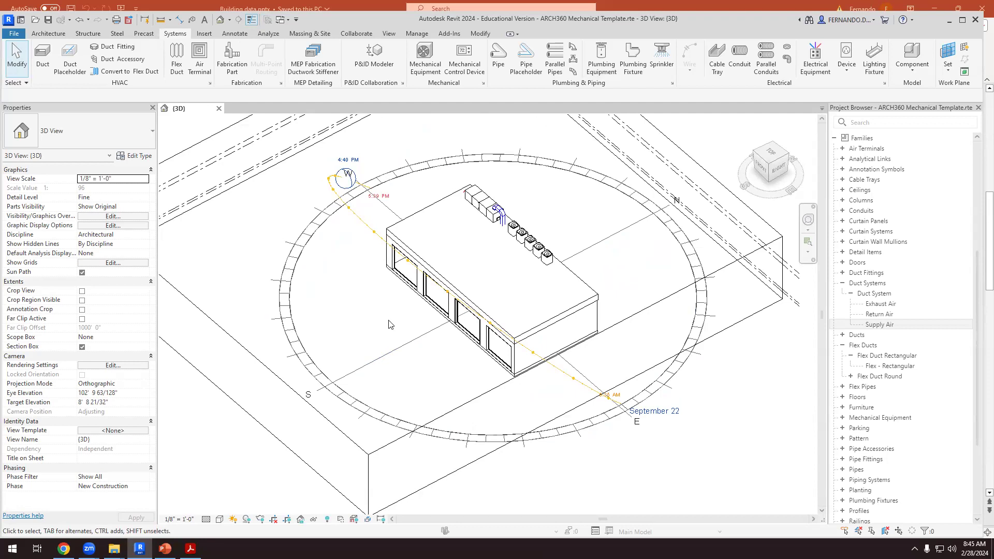
scroll(418, 256, down, 3)
shift+middle_drag(465, 238, 494, 236)
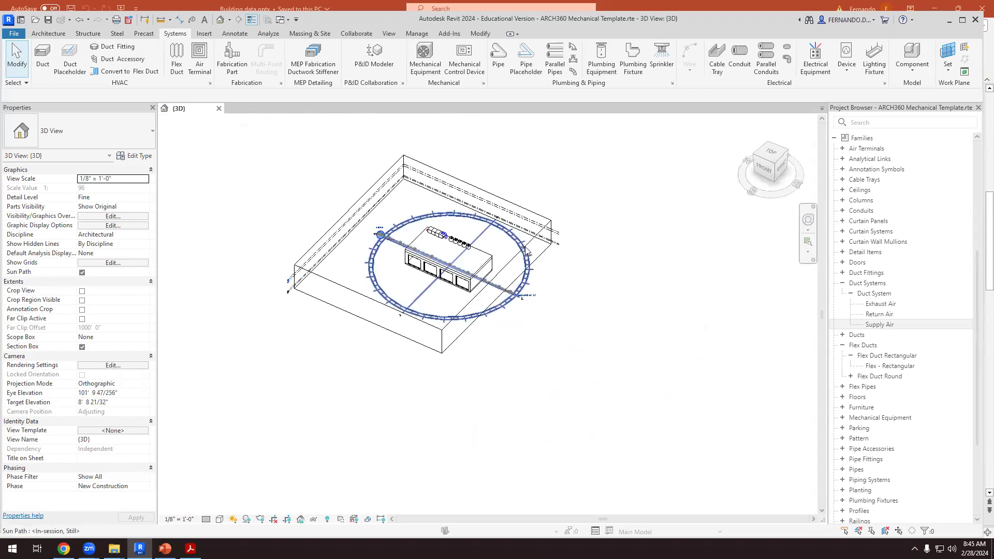
- Check the sun's arc over the roof from a lower angle and inspect the roof's properties
scroll(597, 247, up, 3)
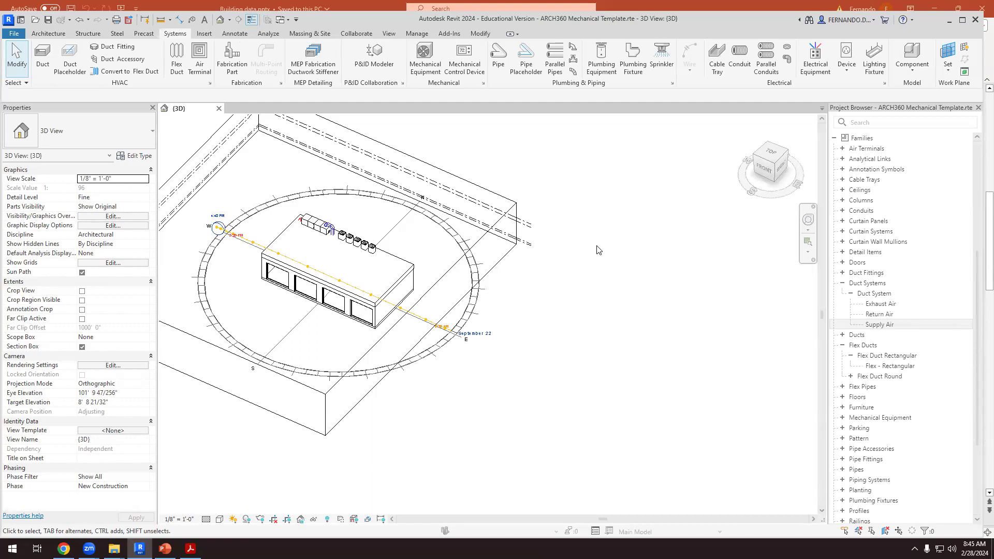
scroll(331, 274, up, 2)
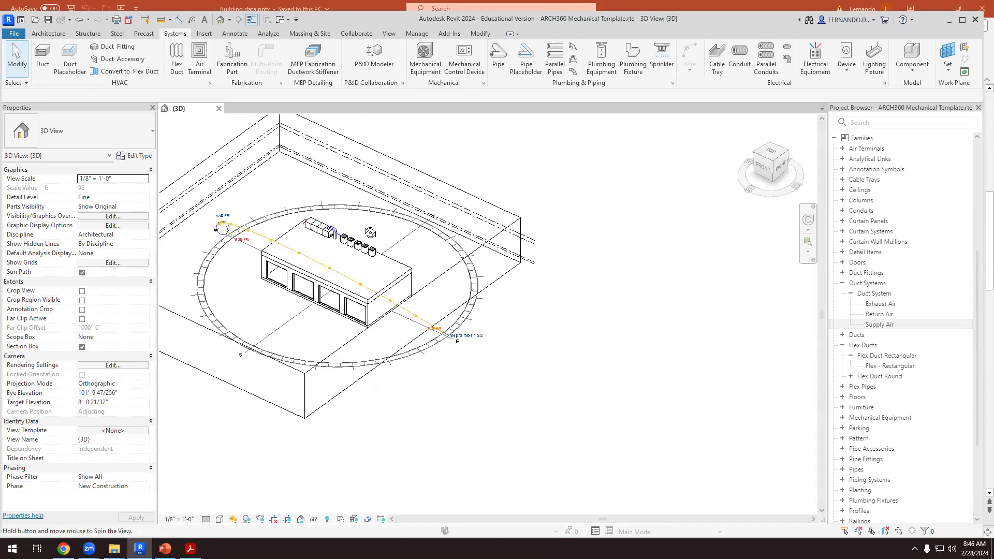
scroll(300, 274, up, 4)
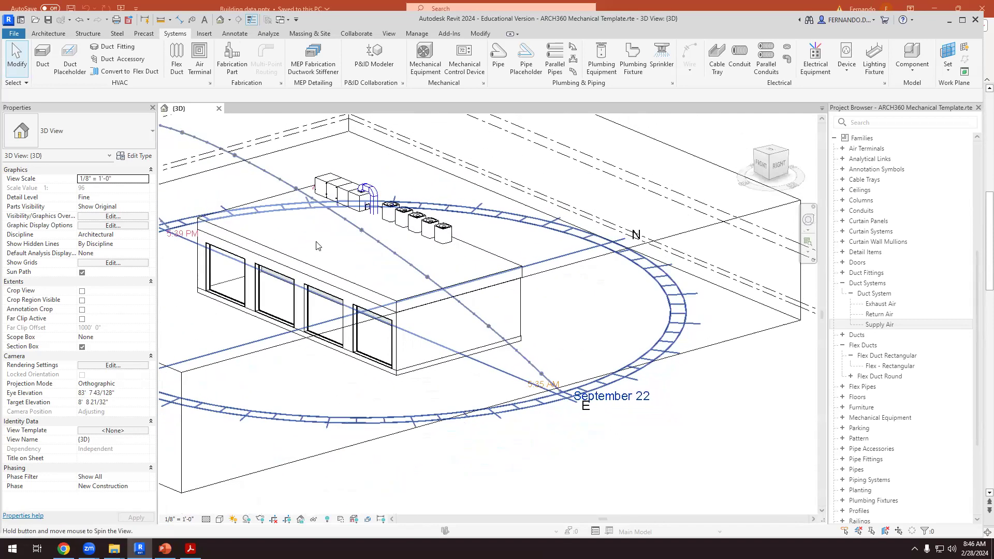
click(318, 273)
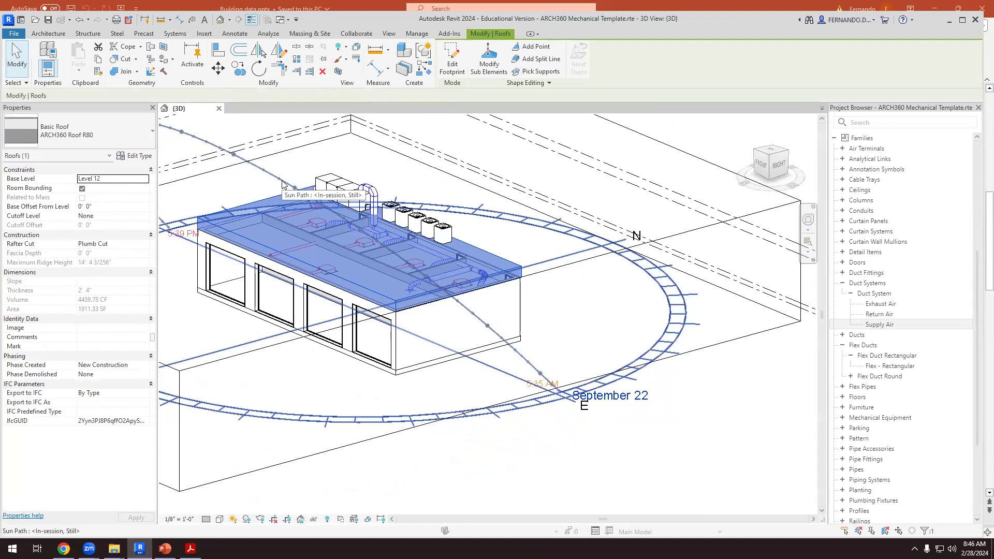
click(346, 163)
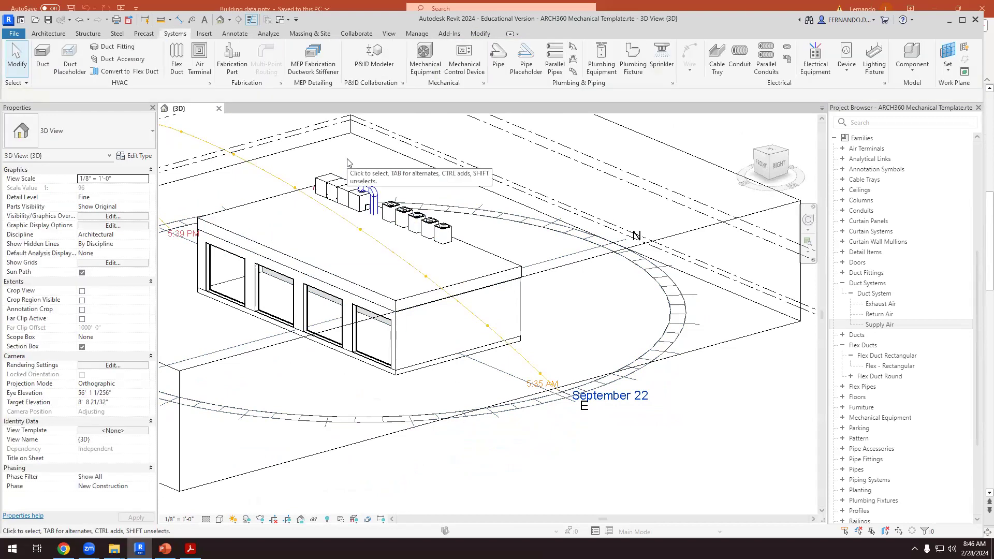
- Locate and examine the sun path's editable time and date labels at the west and east ends
scroll(351, 242, down, 5)
shift+middle_drag(351, 241, 313, 212)
scroll(305, 206, up, 5)
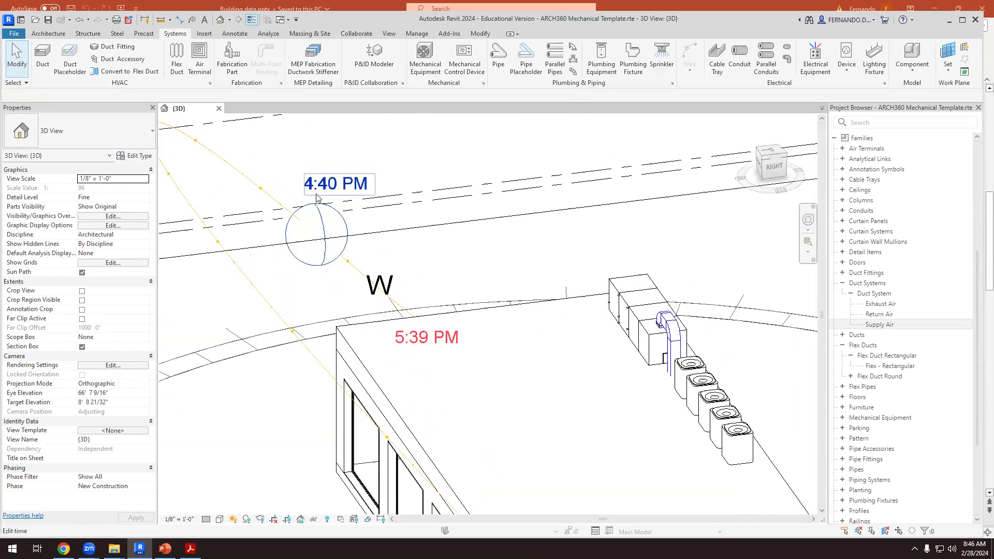
scroll(353, 245, down, 5)
shift+middle_drag(396, 341, 413, 368)
scroll(495, 382, up, 2)
scroll(496, 383, up, 2)
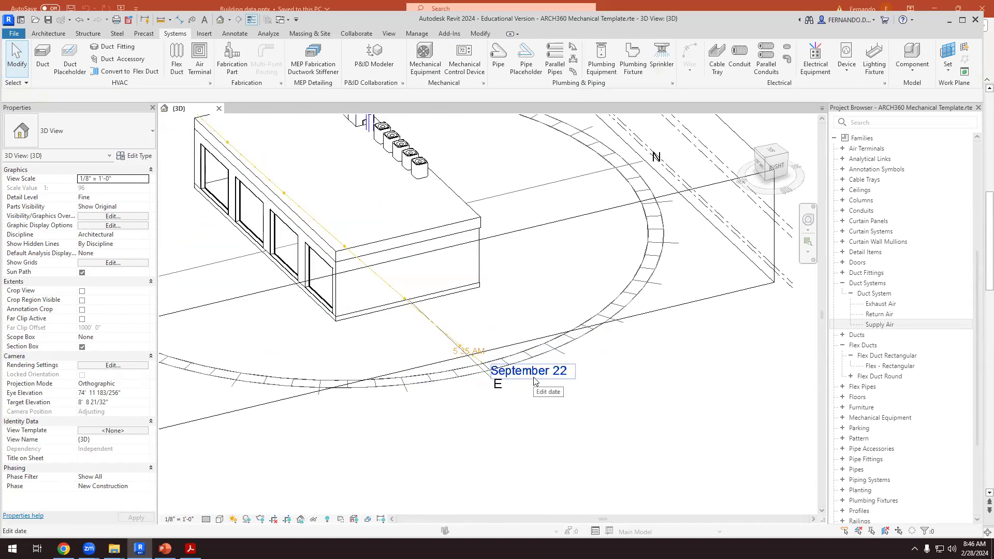
scroll(535, 381, down, 3)
scroll(250, 148, up, 5)
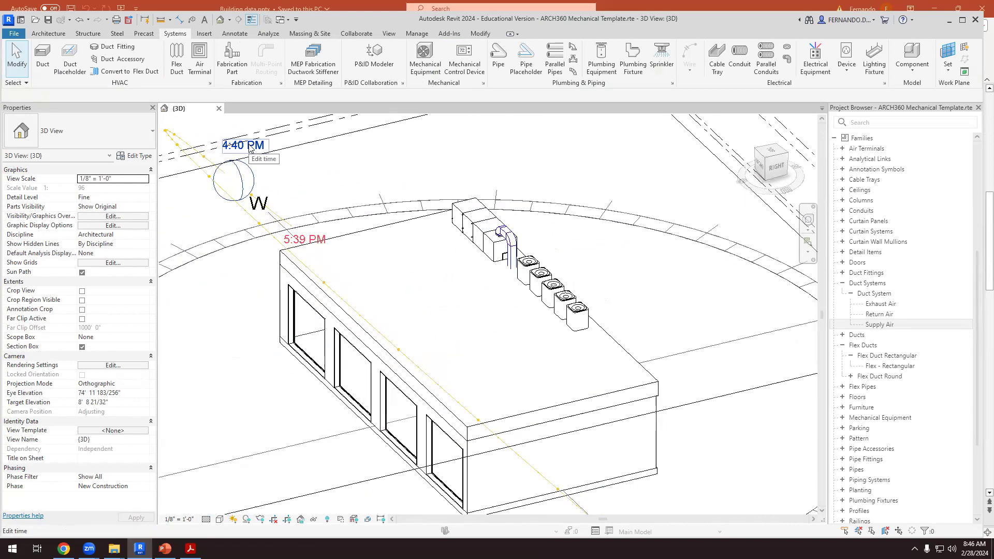
scroll(250, 149, down, 3)
- Set the sun path's date to February 28
click(531, 403)
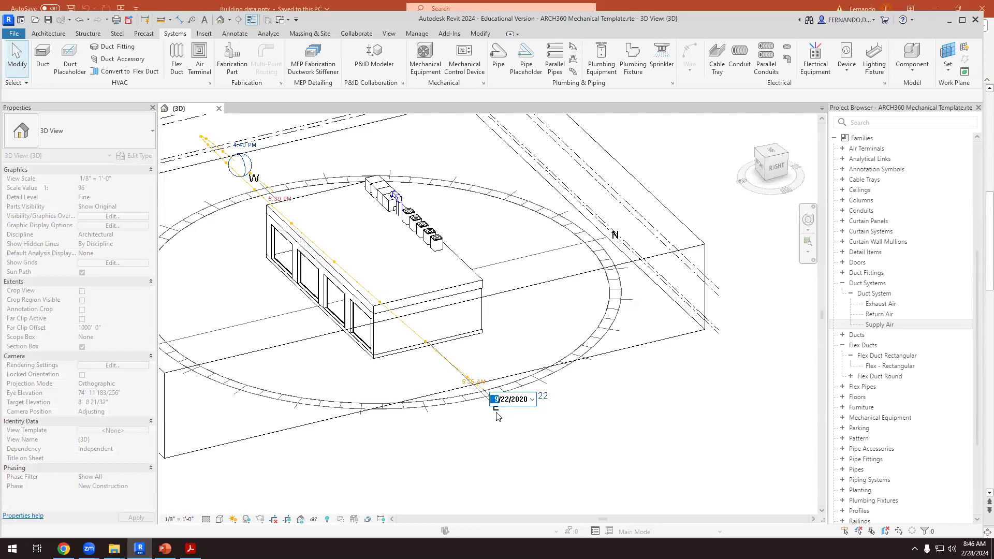
text(2)
text(28)
click(512, 436)
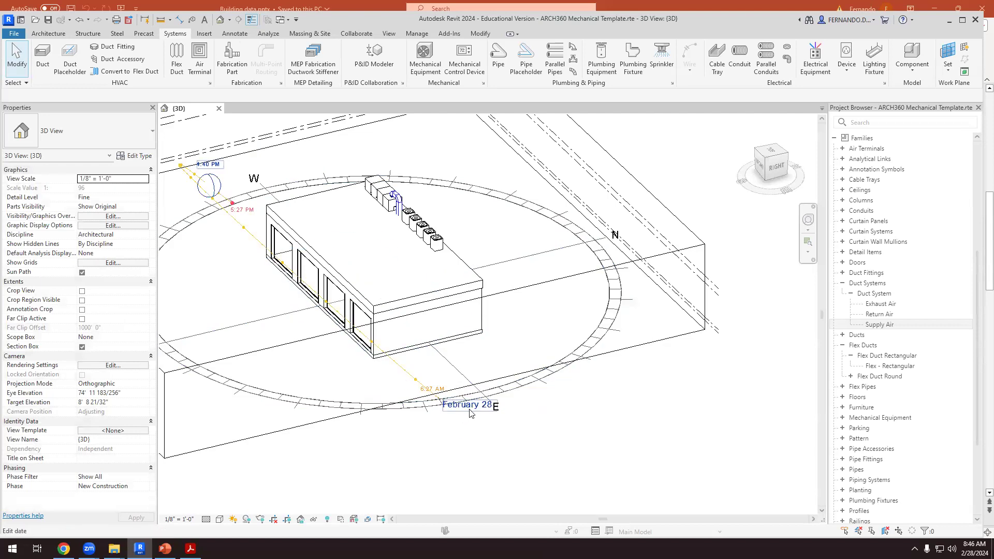
- Set the sun path's time to 9:00 AM
shift+middle_drag(285, 273, 207, 265)
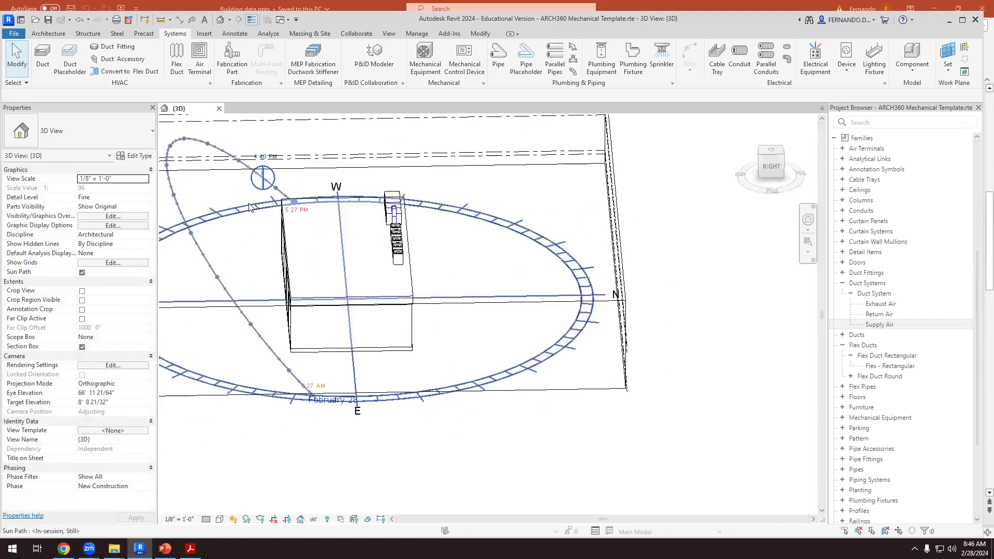
click(260, 163)
text(0)
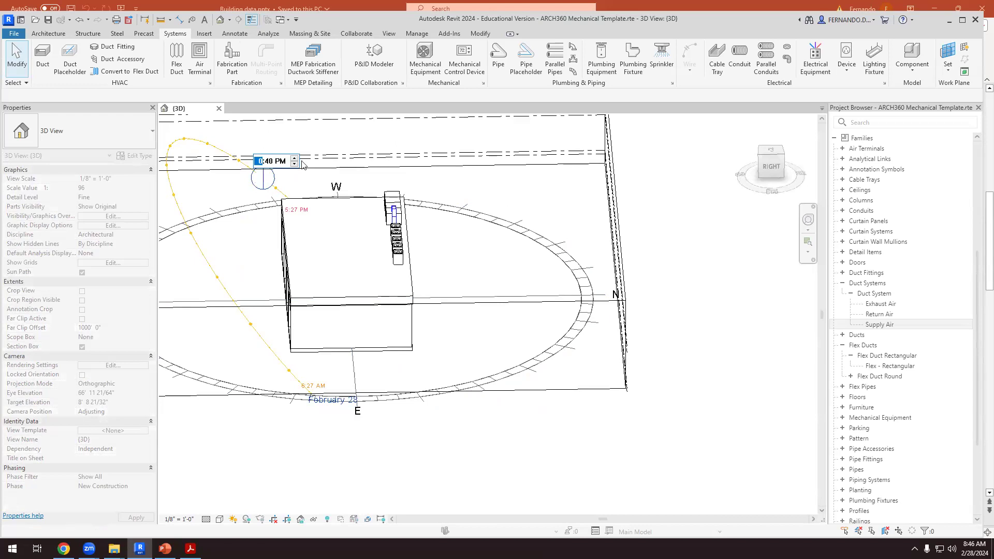
click(268, 164)
text(00)
click(295, 164)
click(294, 158)
click(280, 162)
click(295, 159)
- Examine the 9:00 AM sun position and the February 28 arc around the building from several sides
shift+middle_drag(381, 192, 319, 352)
scroll(319, 351, up, 2)
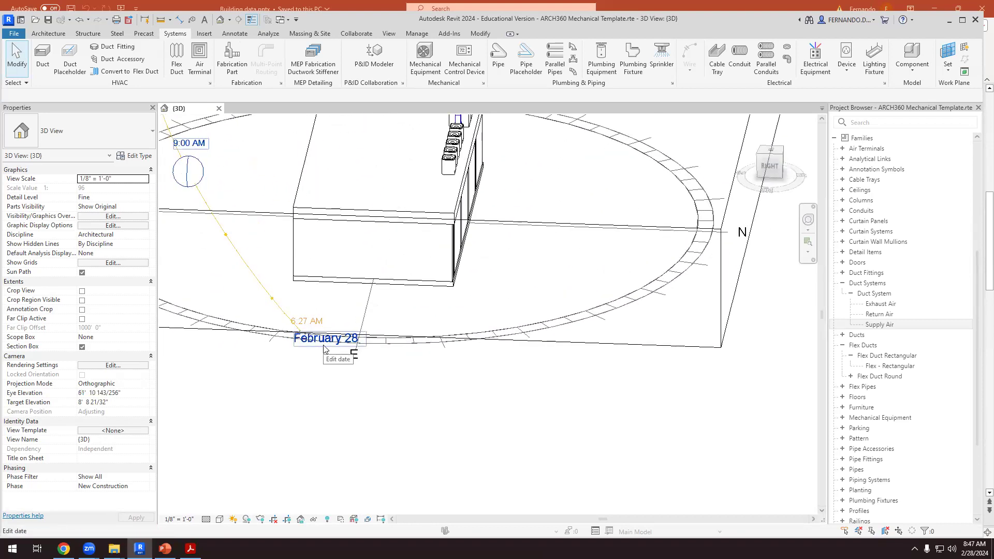
scroll(372, 351, down, 2)
shift+middle_drag(362, 308, 186, 196)
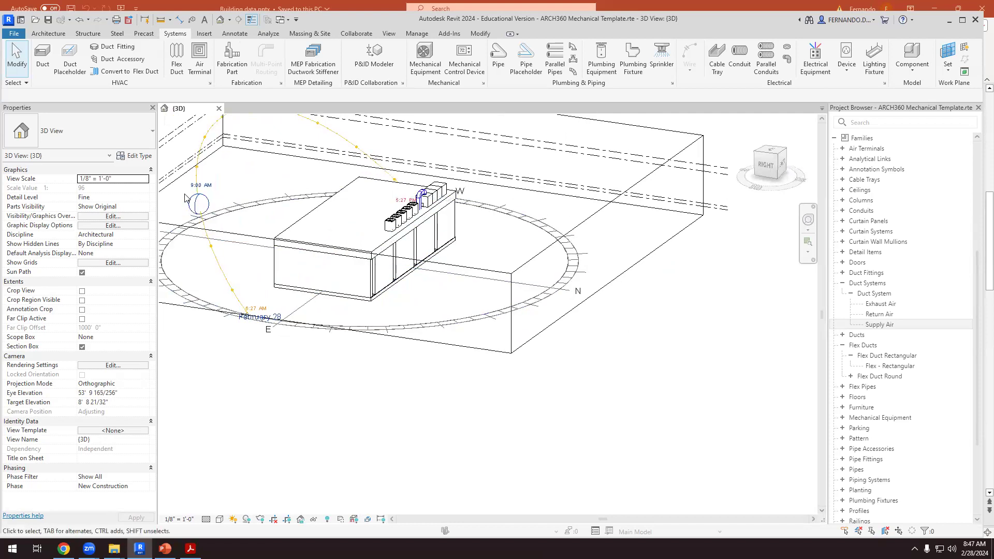
scroll(235, 224, up, 3)
scroll(235, 224, down, 3)
shift+middle_drag(243, 233, 306, 251)
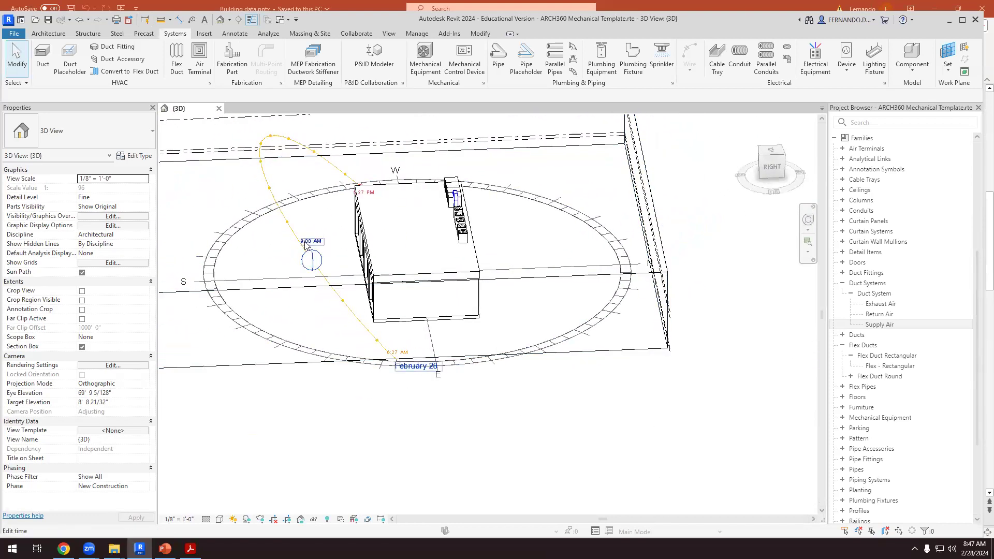
- Set the sun path's time to 12:00 PM
scroll(305, 252, up, 2)
click(304, 244)
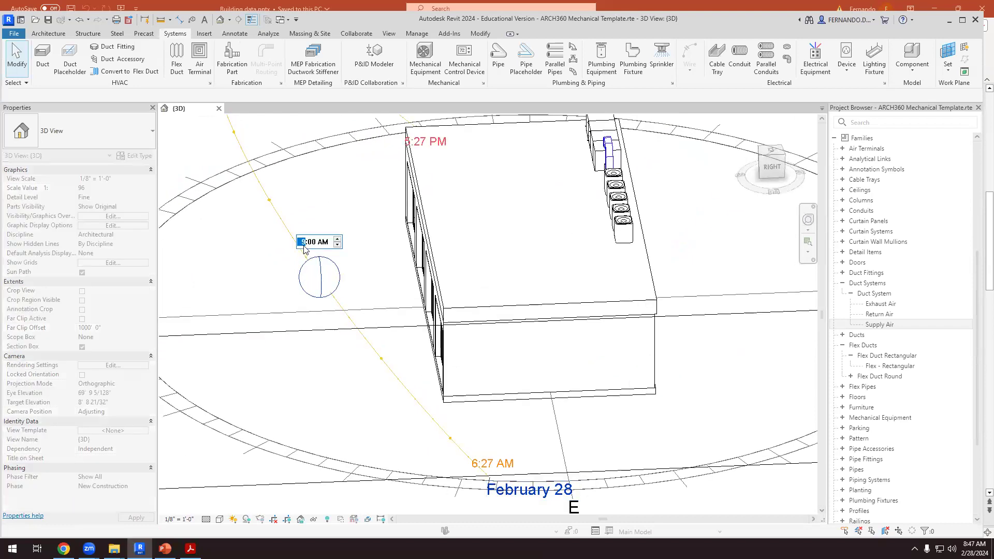
click(361, 278)
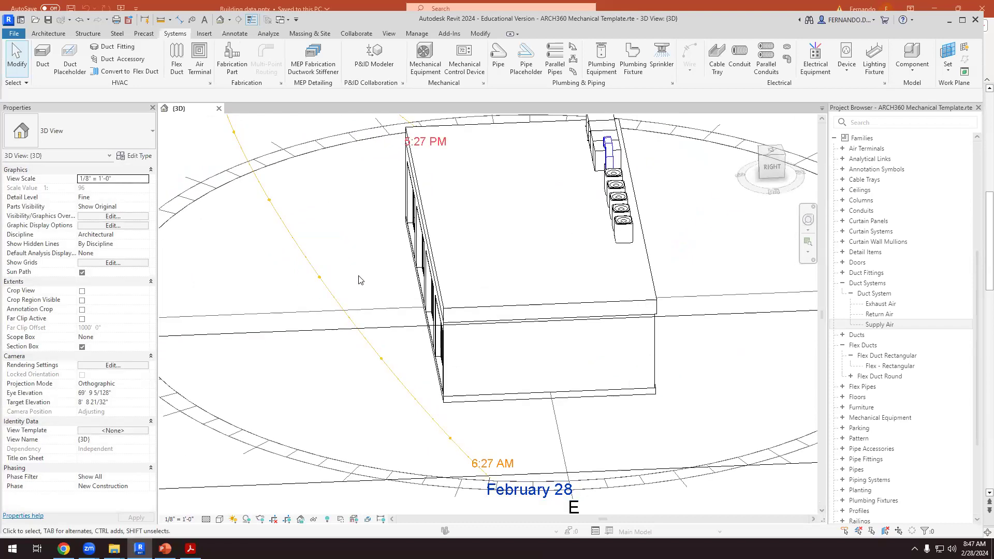
- Examine the February 28 noon sun angle relative to the building in the right-side view
scroll(357, 292, down, 4)
shift+middle_drag(353, 304, 328, 256)
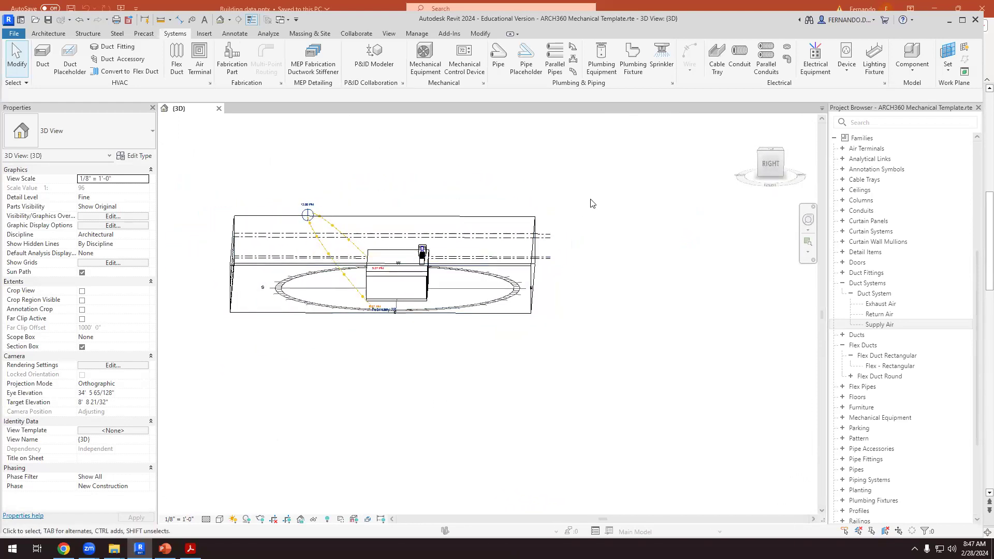
click(772, 165)
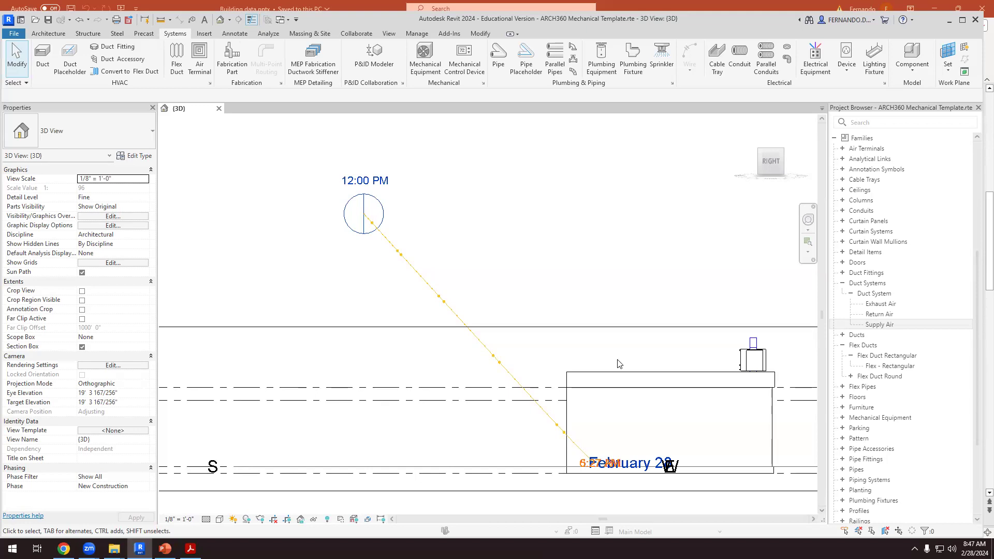
scroll(406, 226, down, 2)
scroll(522, 339, up, 2)
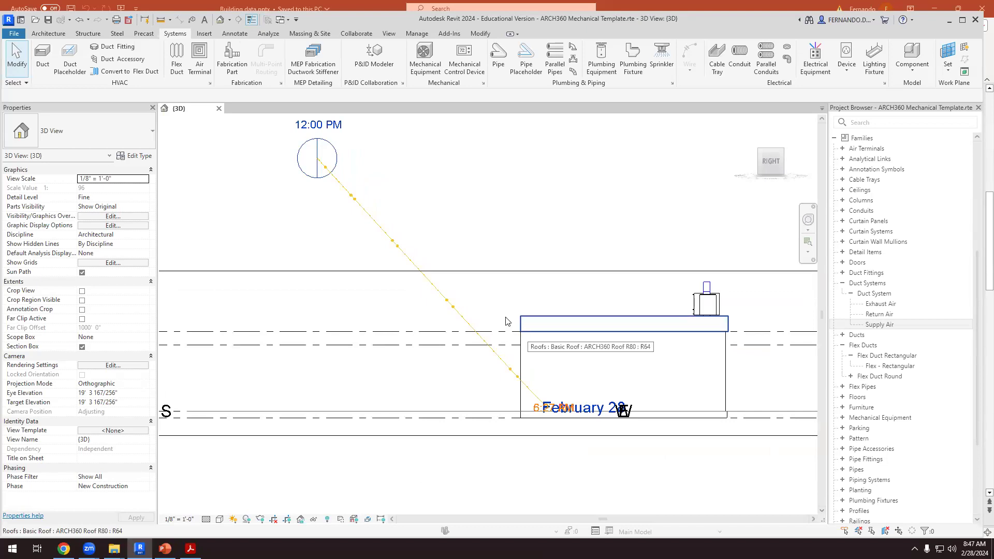
scroll(485, 328, up, 1)
scroll(485, 328, up, 2)
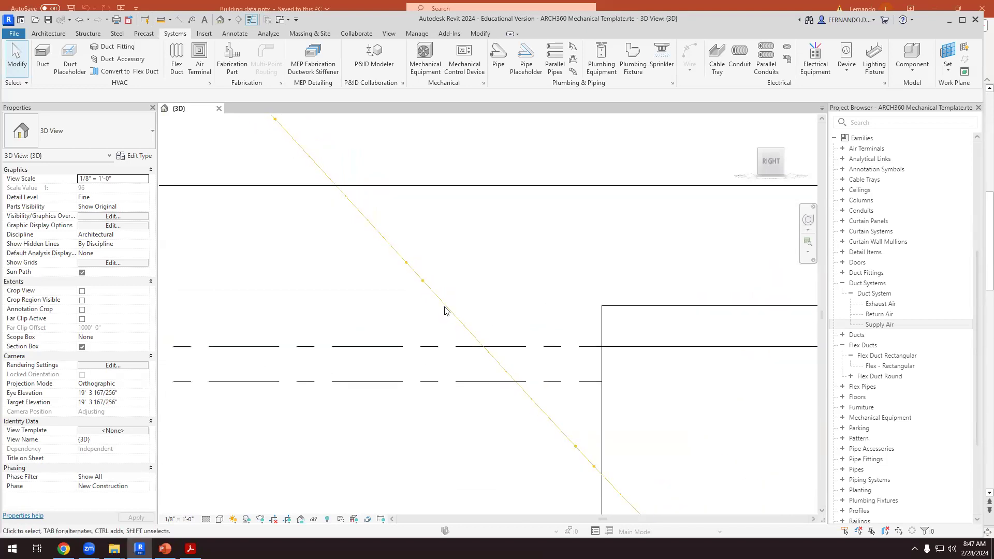
scroll(448, 302, down, 3)
scroll(523, 398, up, 1)
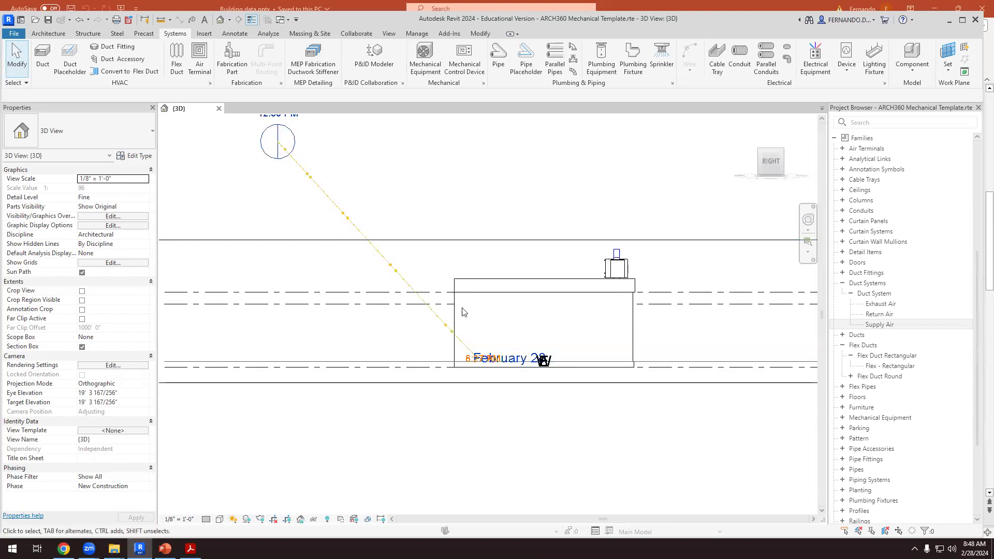
- Set the sun path's date to March 28
click(520, 358)
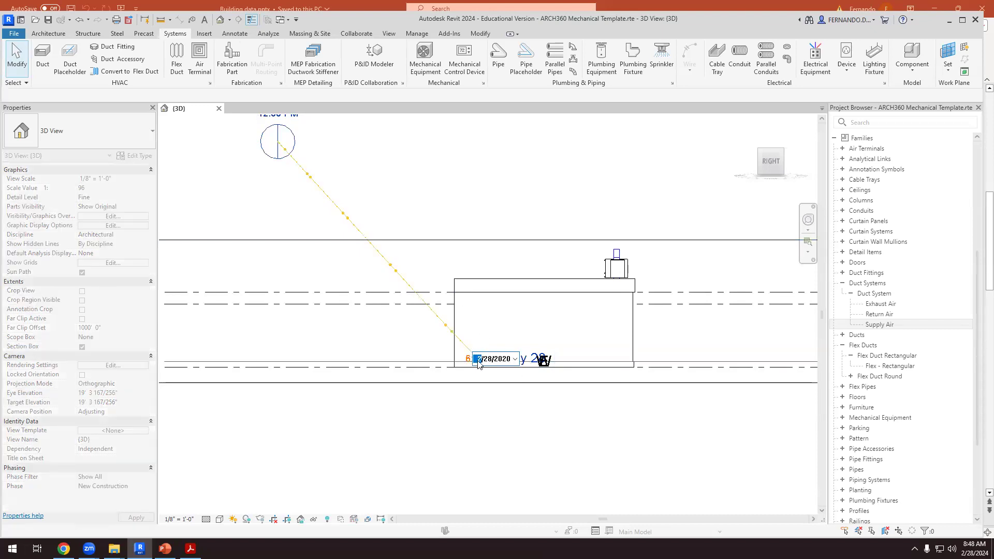
key(Up)
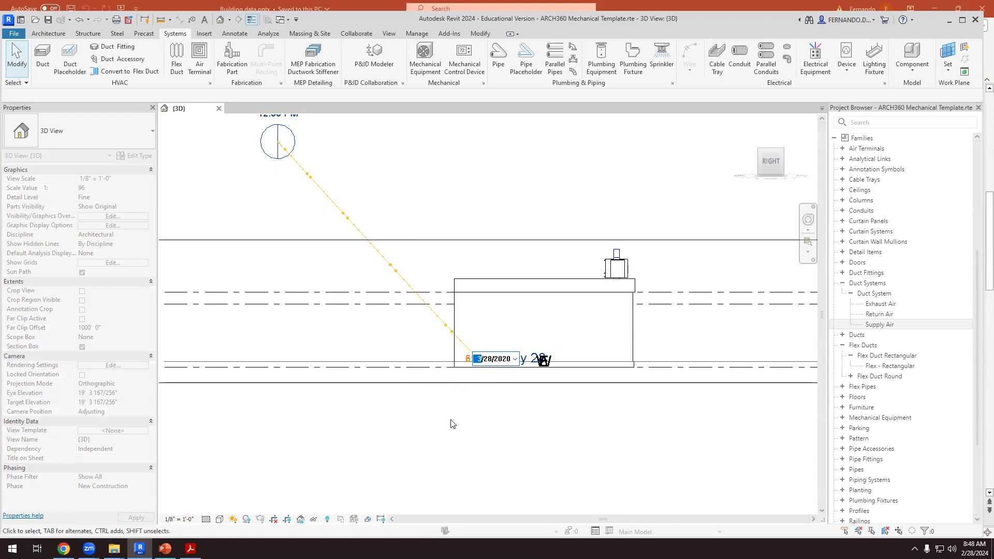
click(451, 421)
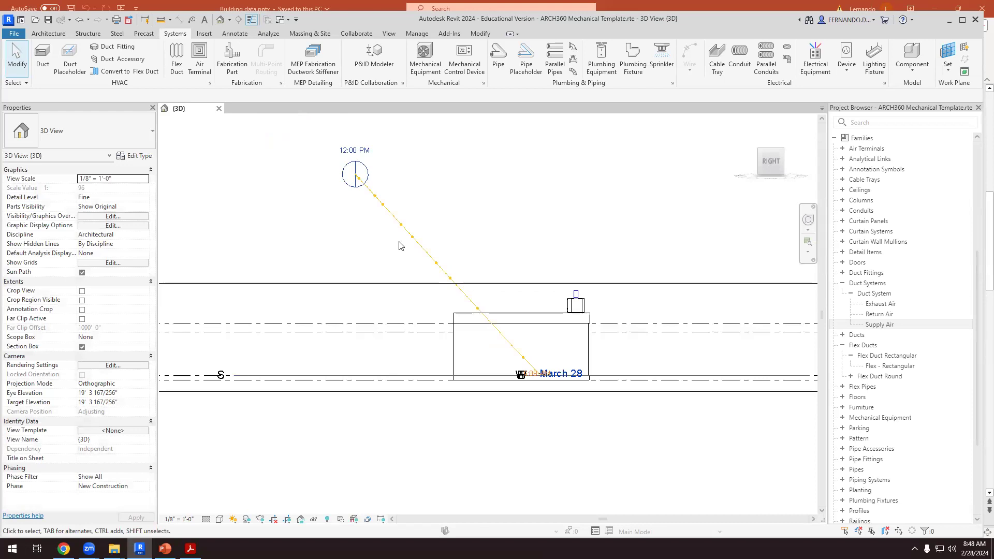
- Set the sun path's date to June 28 and check the noon sun position above the building
click(552, 382)
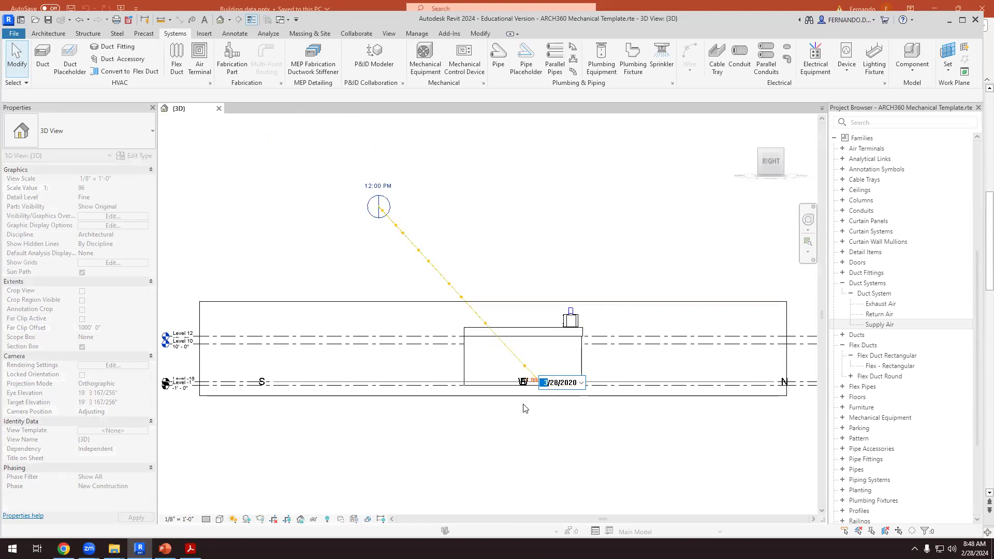
text(6)
click(555, 249)
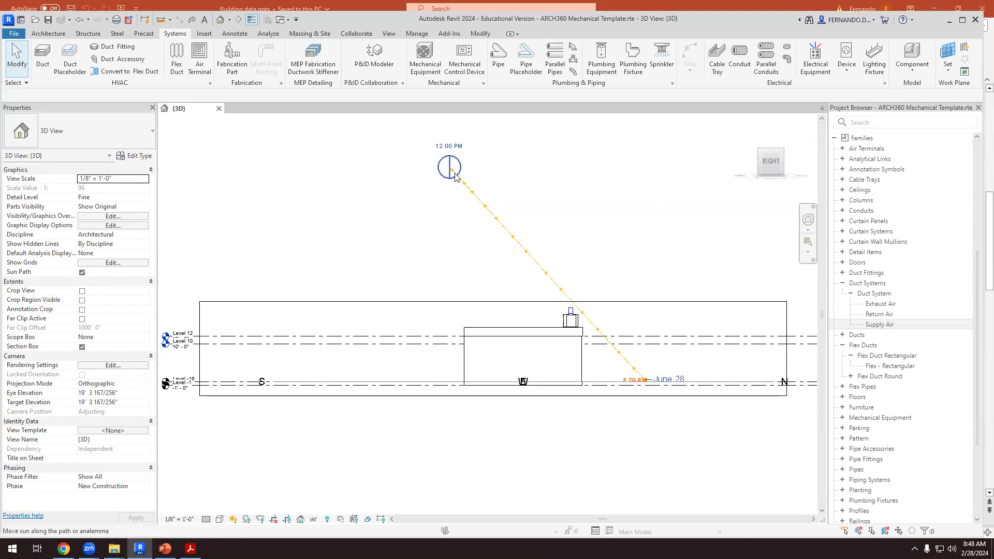
scroll(456, 183, up, 1)
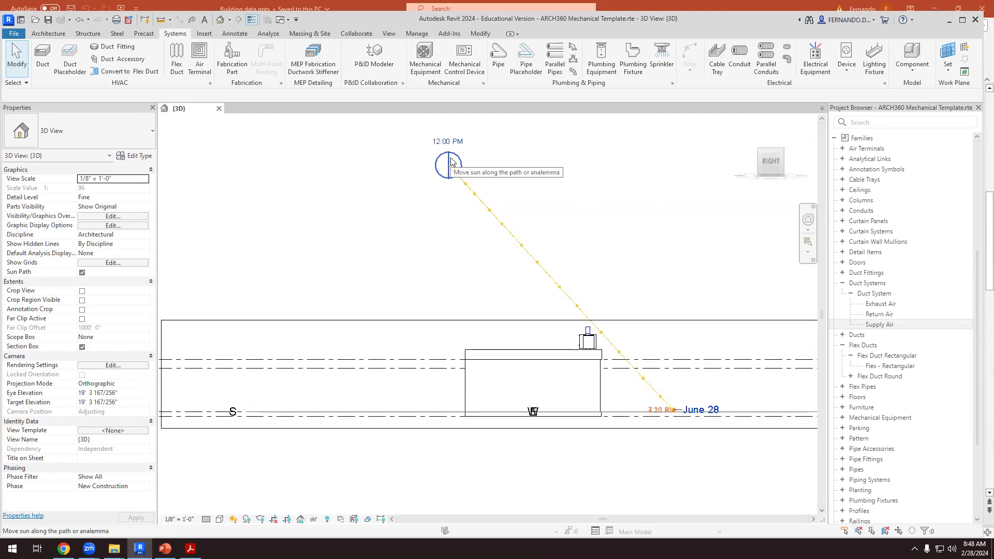
- Set the sun path's date to December 28
click(694, 412)
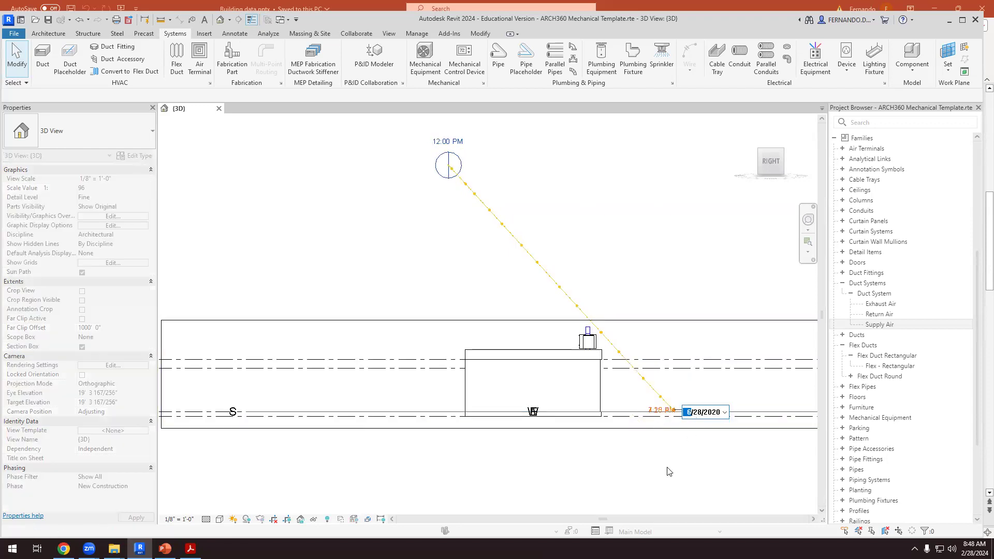
text(12)
key(Return)
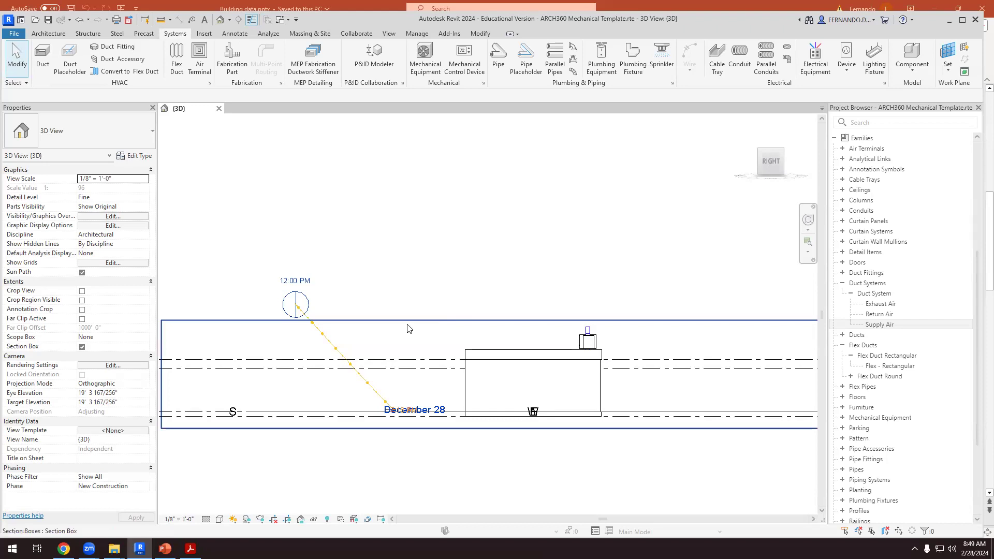
- Return the sun path's date to June 28
click(433, 417)
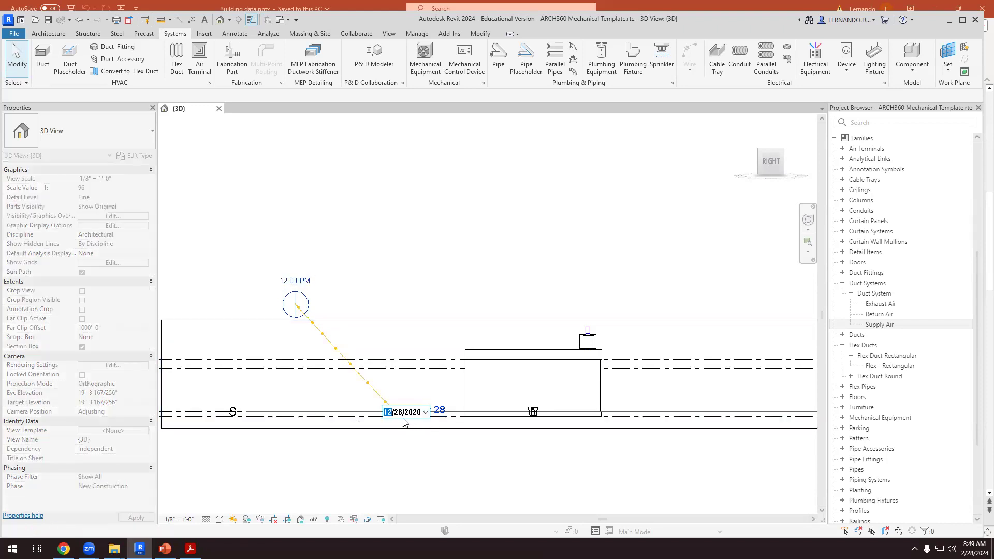
text(6)
click(486, 242)
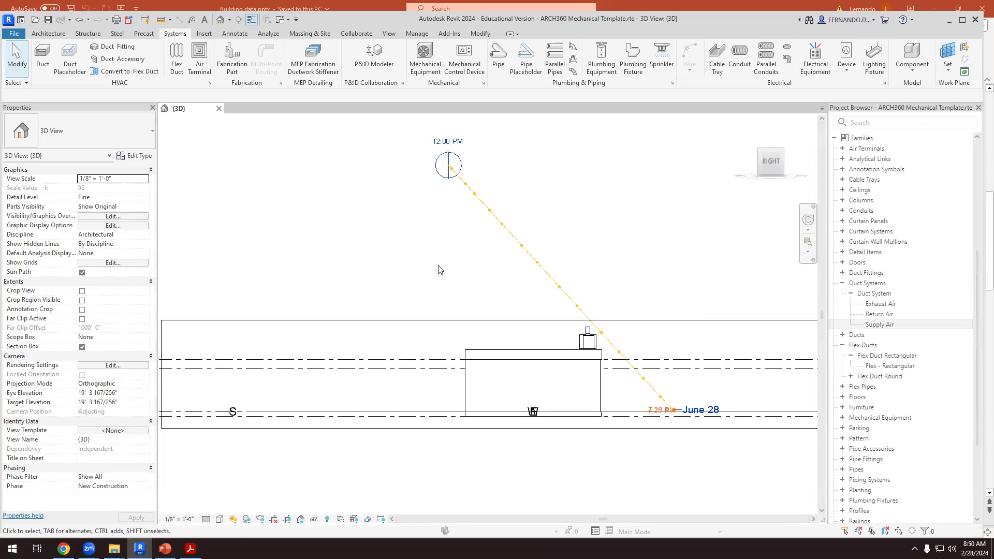
- Examine the June 28 noon sun position around the building in an angled view and in the right-side view
shift+middle_drag(445, 318, 483, 339)
scroll(464, 347, down, 5)
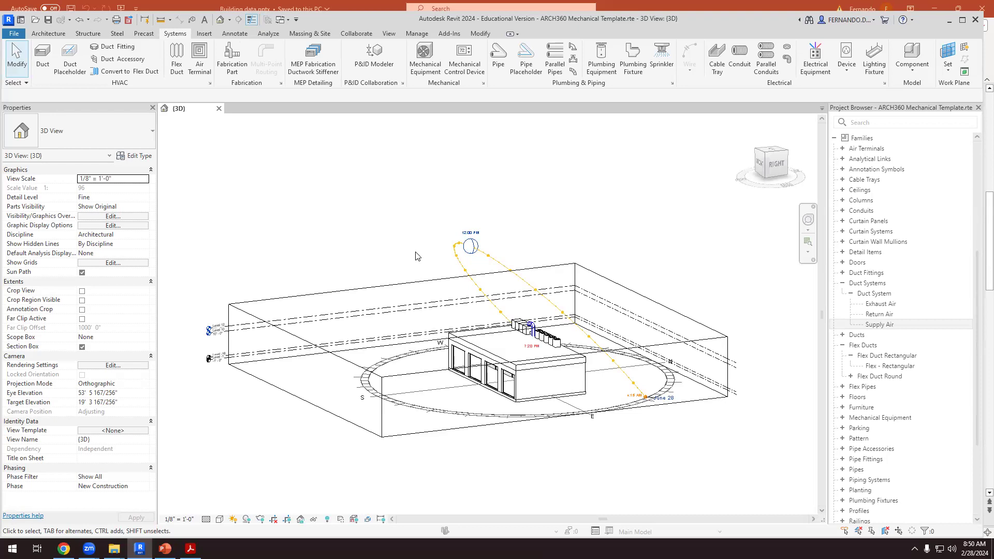
click(776, 164)
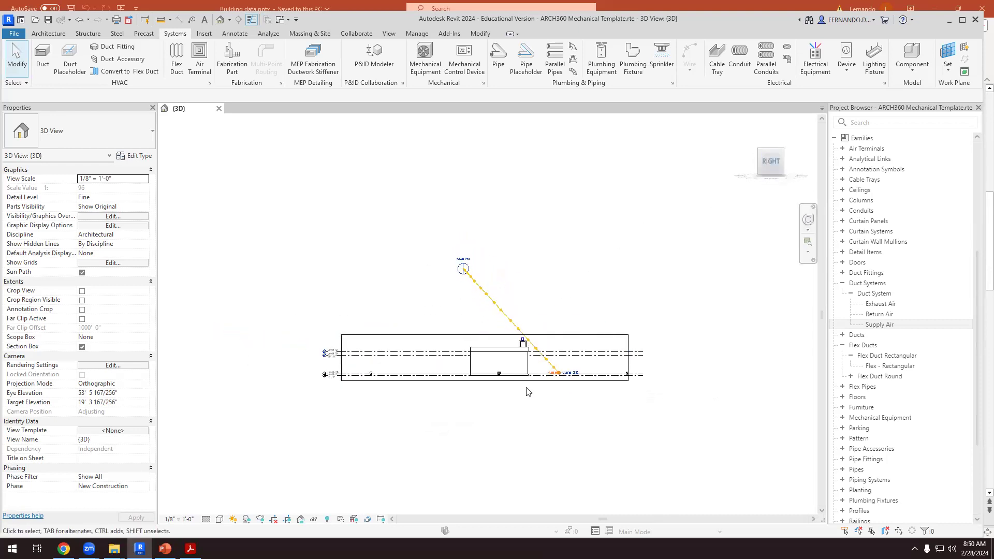
scroll(544, 383, up, 2)
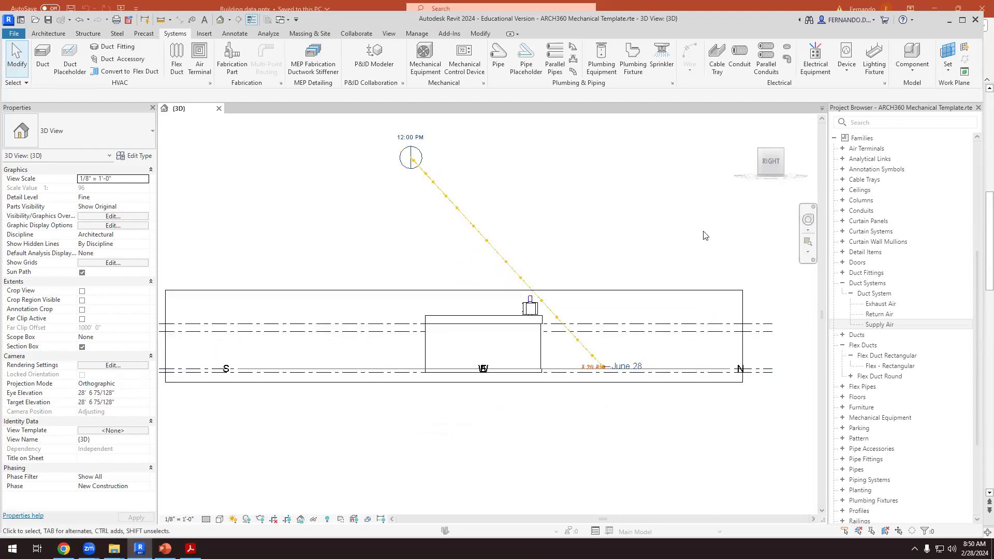
scroll(469, 327, up, 3)
scroll(420, 321, down, 3)
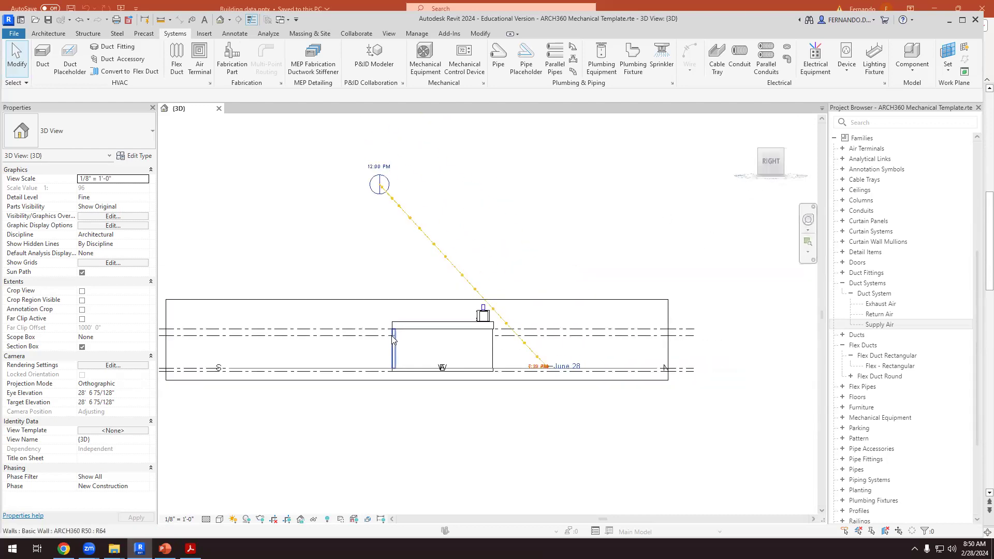
- Start a Roof by Extrusion on the existing roof's side face as work plane, with Level 12 as reference level and 0' 0" offset
scroll(411, 324, up, 5)
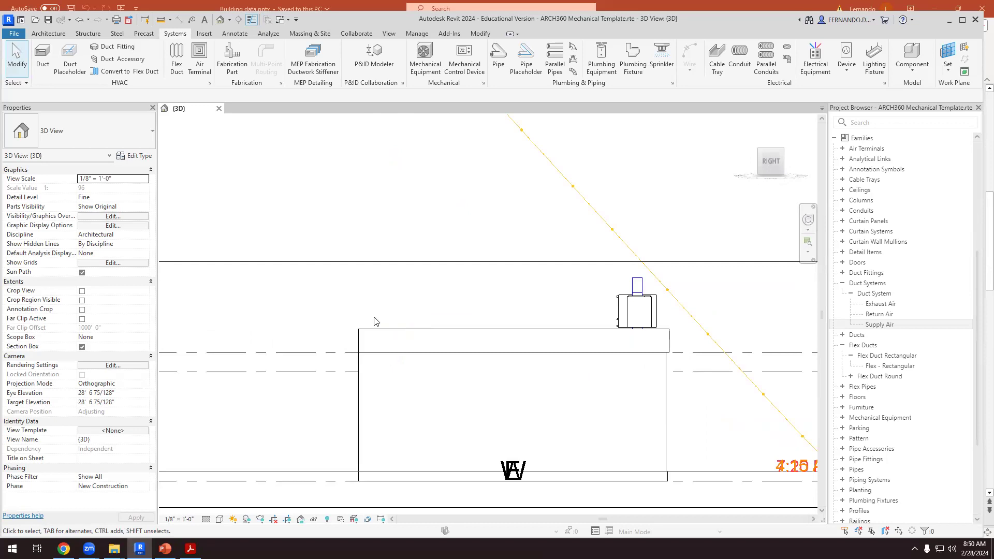
click(49, 34)
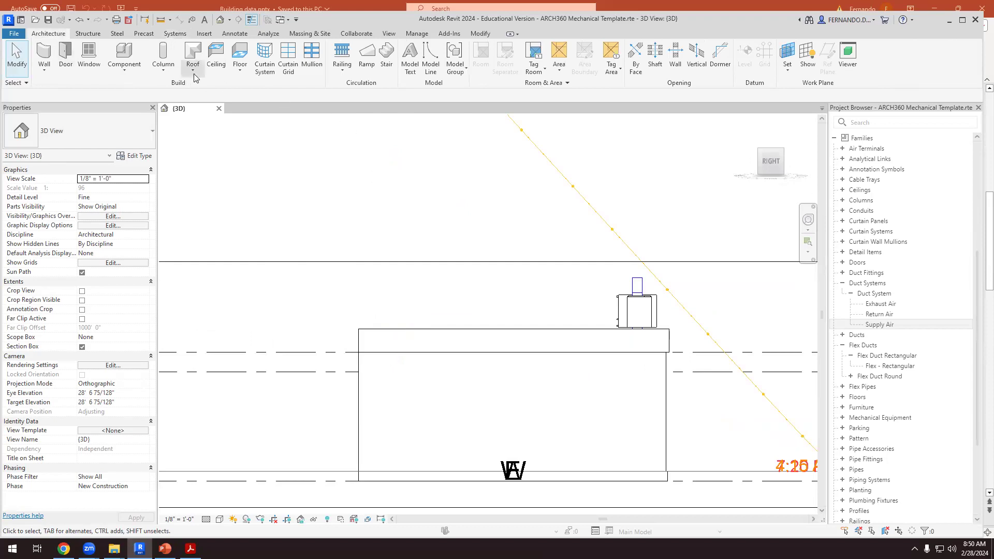
click(241, 73)
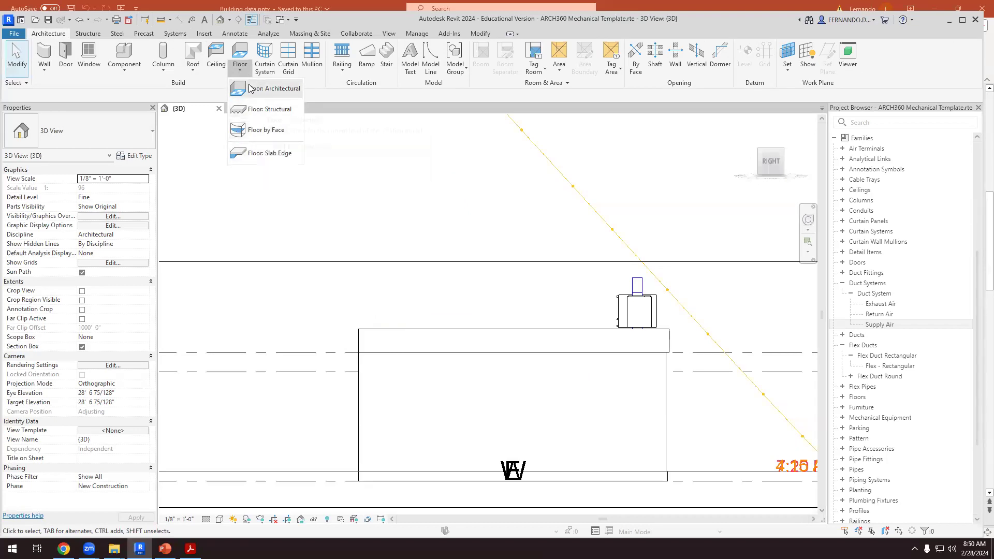
click(191, 72)
click(191, 74)
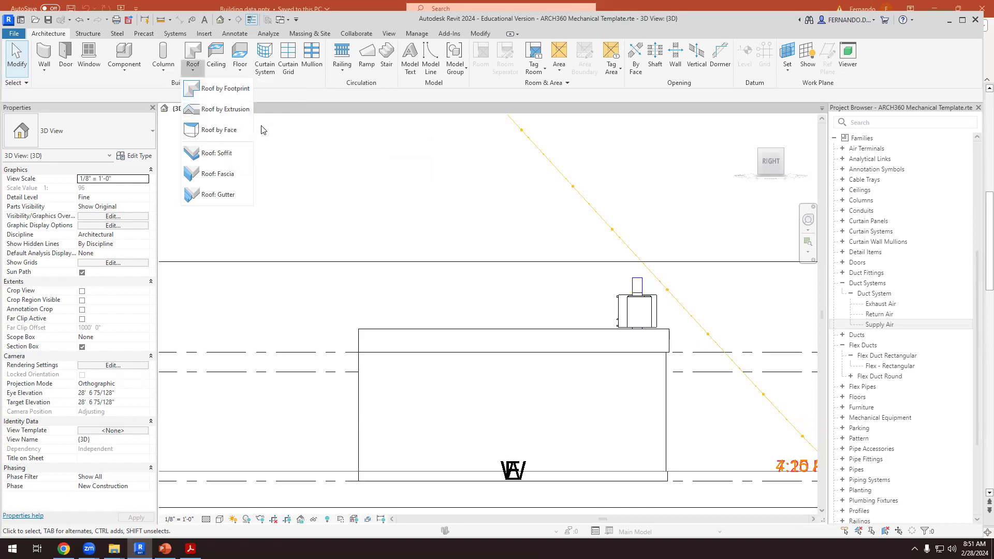
click(221, 110)
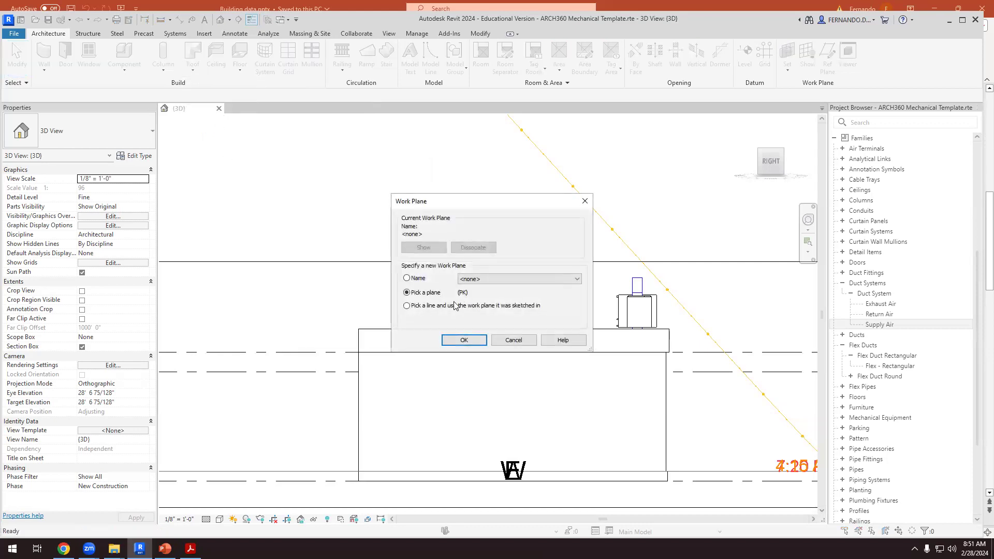
click(461, 339)
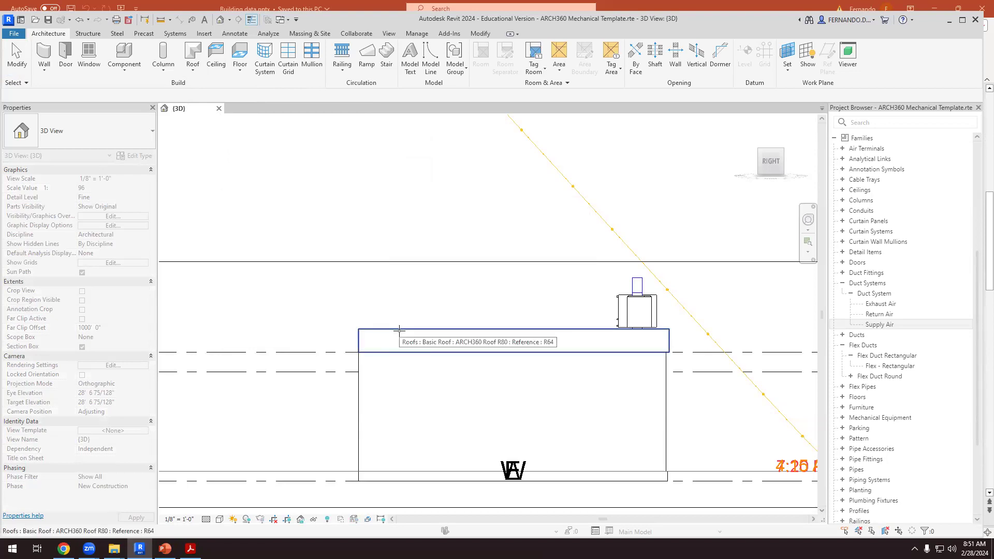
click(399, 330)
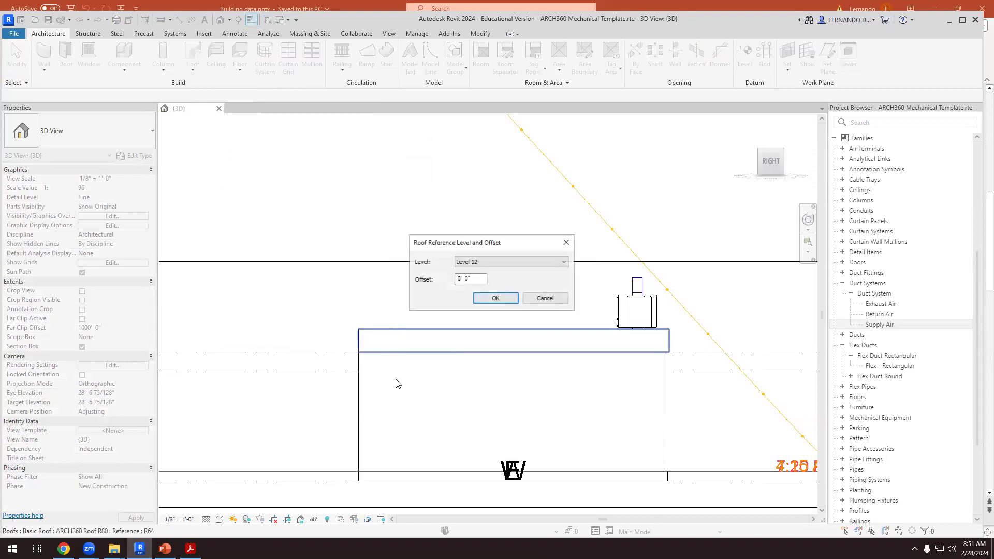
click(489, 298)
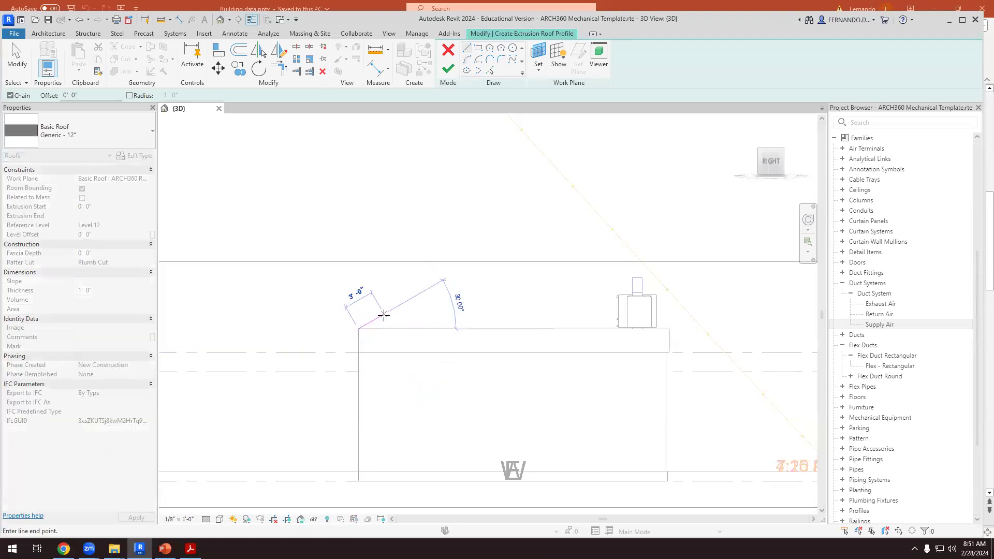
- Sketch a 3'-6" profile line rising at 30° from the existing roof's upper south corner and finish the extrusion roof
scroll(381, 316, up, 1)
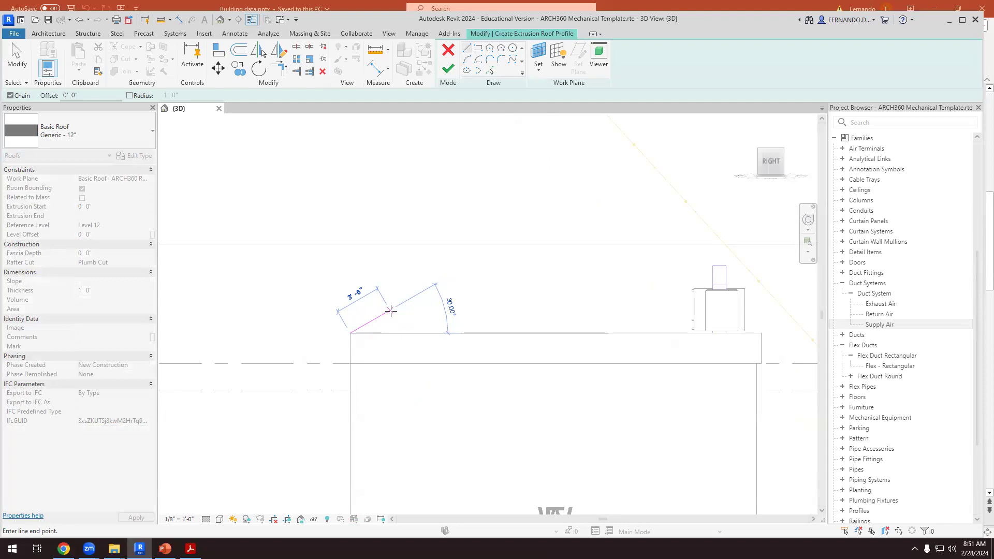
scroll(391, 311, up, 3)
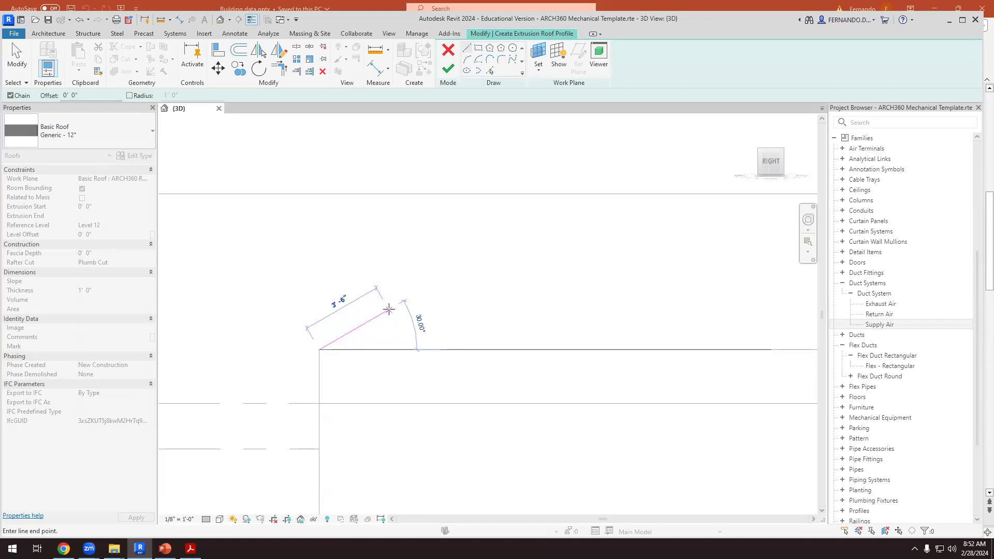
click(388, 309)
key(Escape)
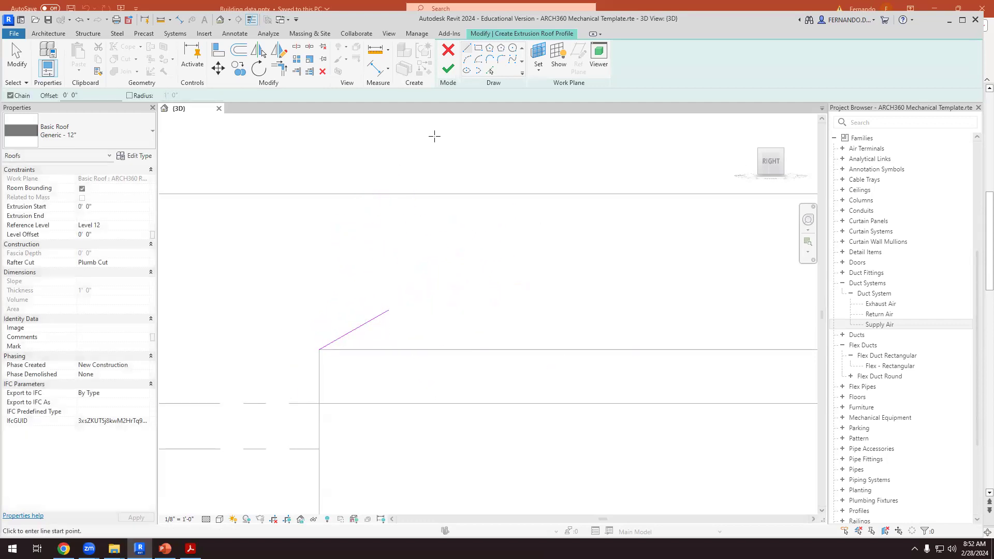
click(449, 68)
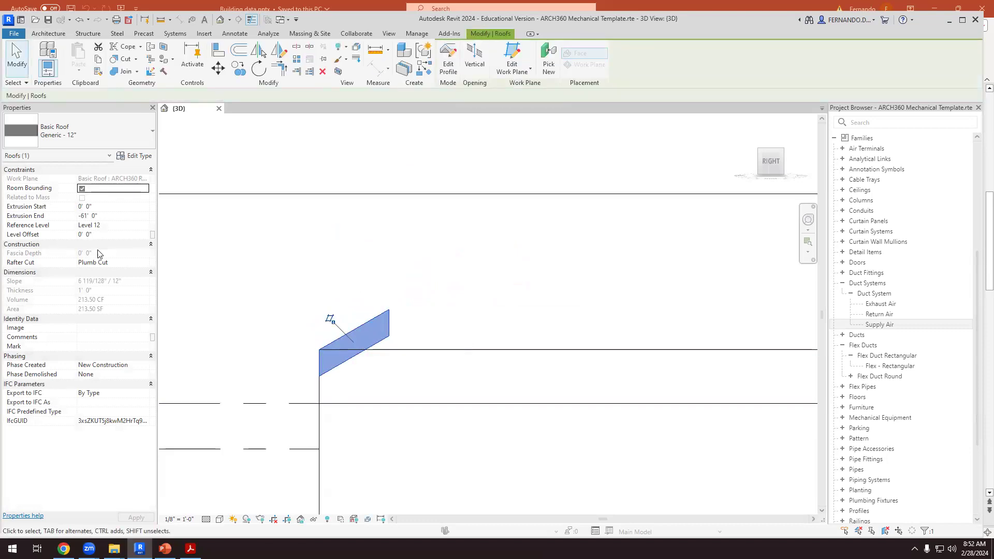
- Set the structure layer thickness of the panel's Generic - 12" roof type to 1"
click(139, 156)
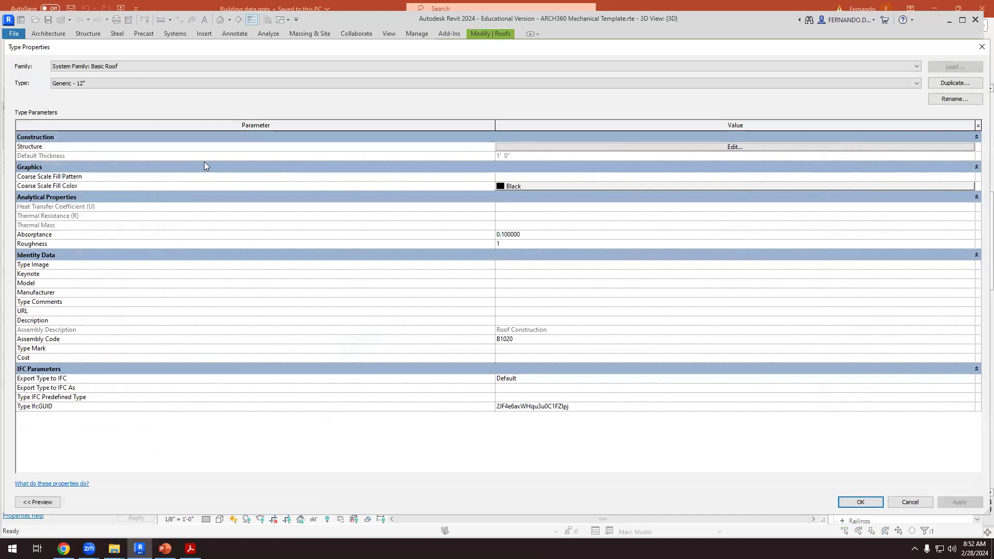
click(735, 148)
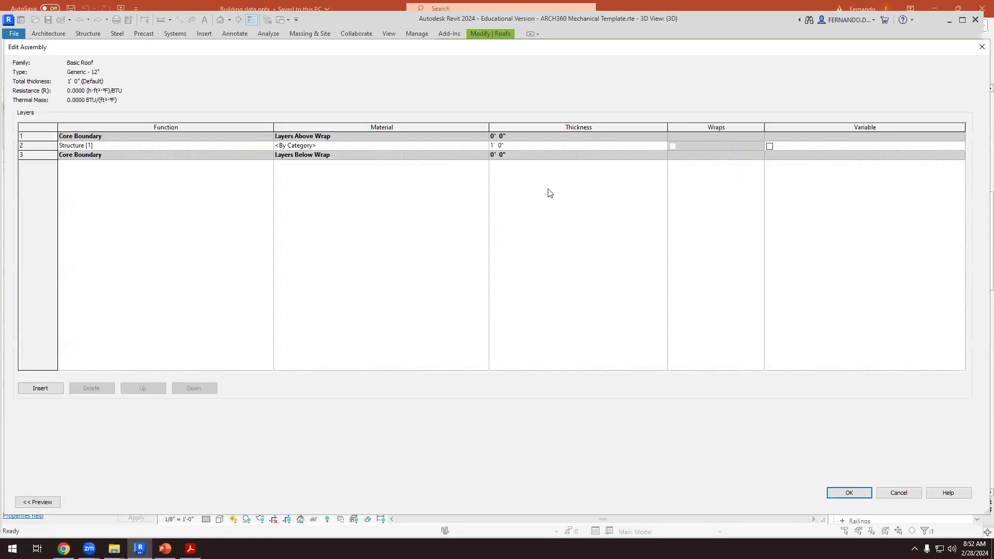
click(490, 144)
click(513, 145)
text(1")
click(849, 493)
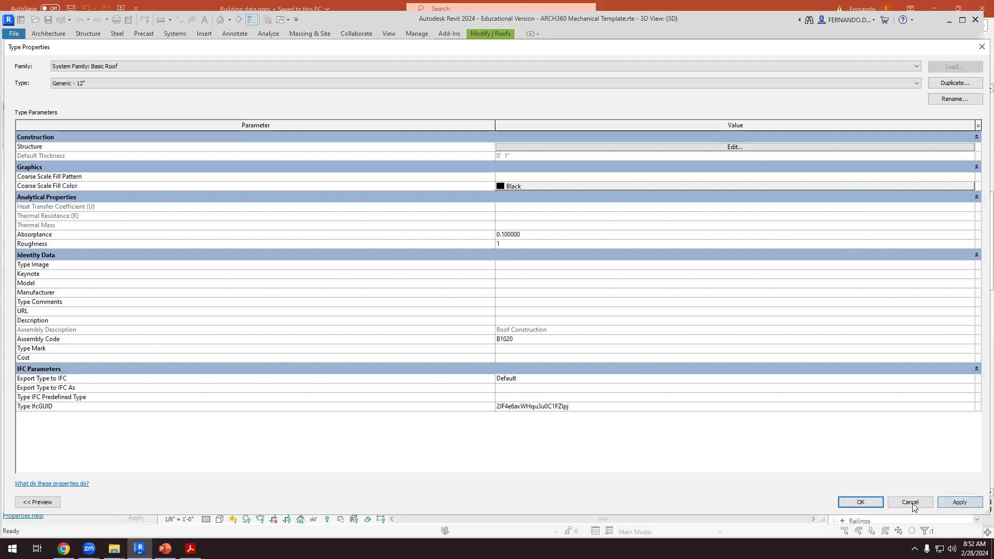
click(861, 502)
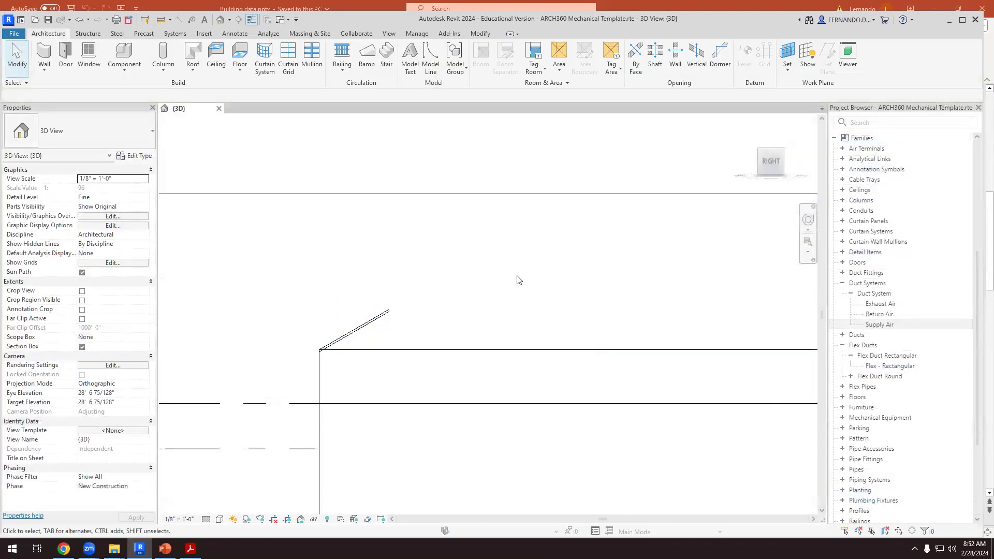
- Examine the tilted panel's edge profile at the roof corner in the right-side view
scroll(331, 388, up, 1)
click(369, 315)
click(388, 311)
scroll(389, 312, up, 2)
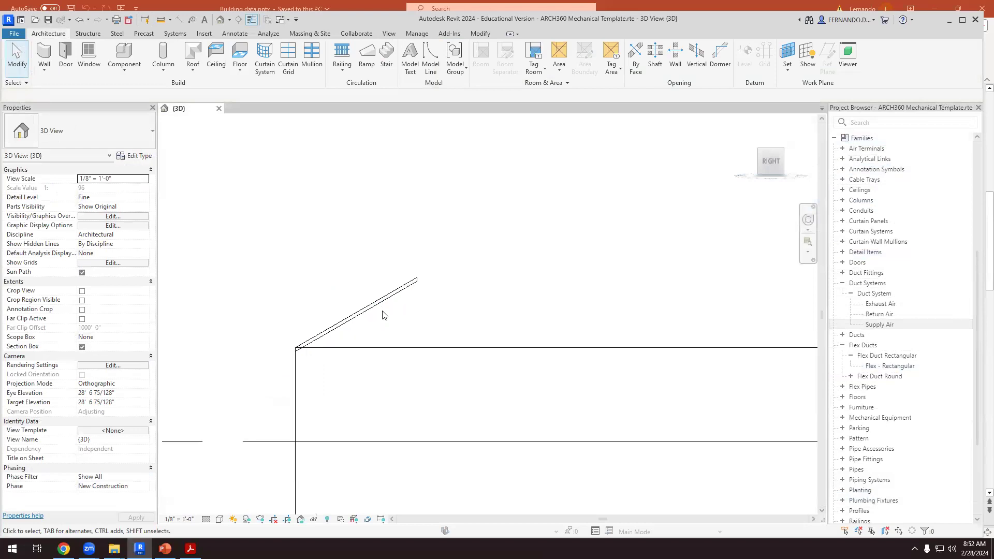
click(381, 303)
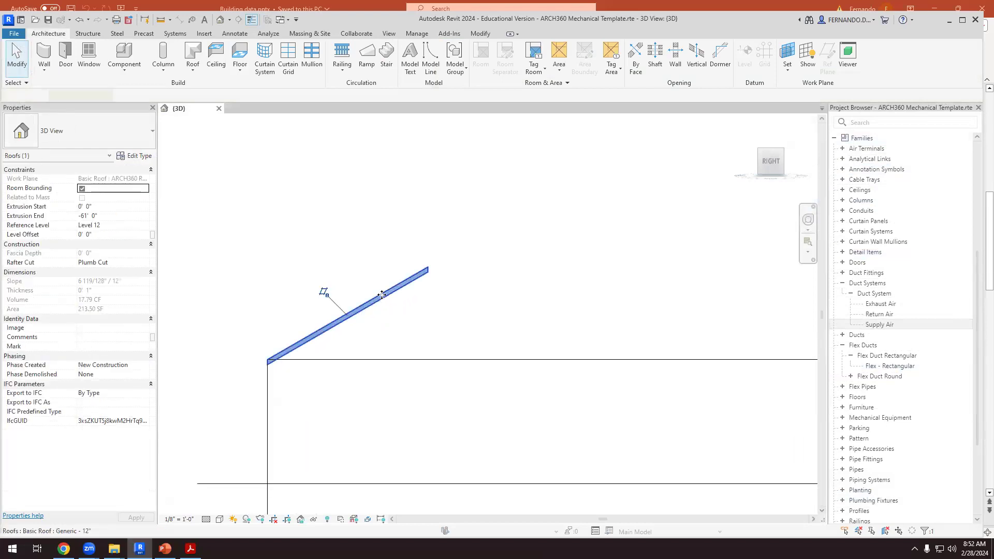
scroll(435, 321, down, 4)
click(465, 280)
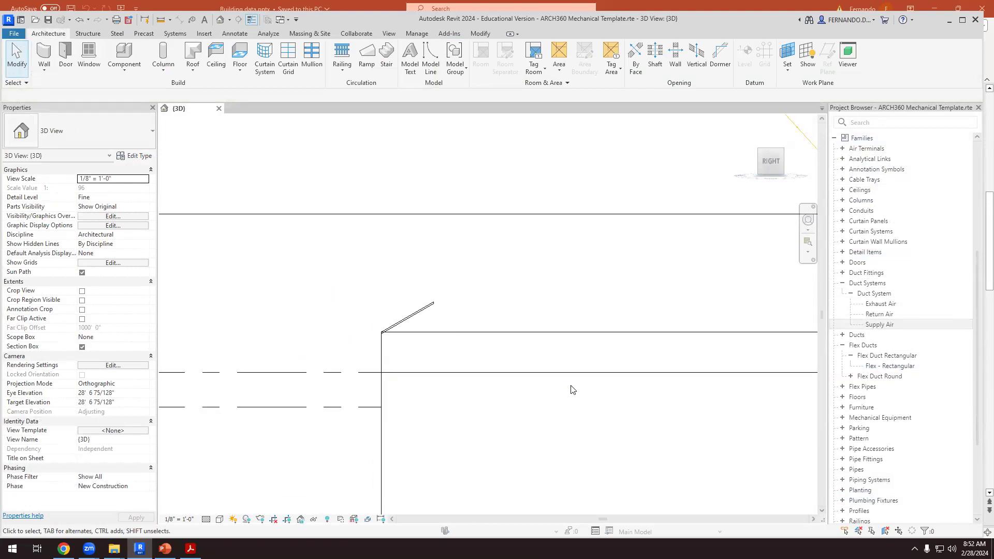
scroll(423, 355, up, 1)
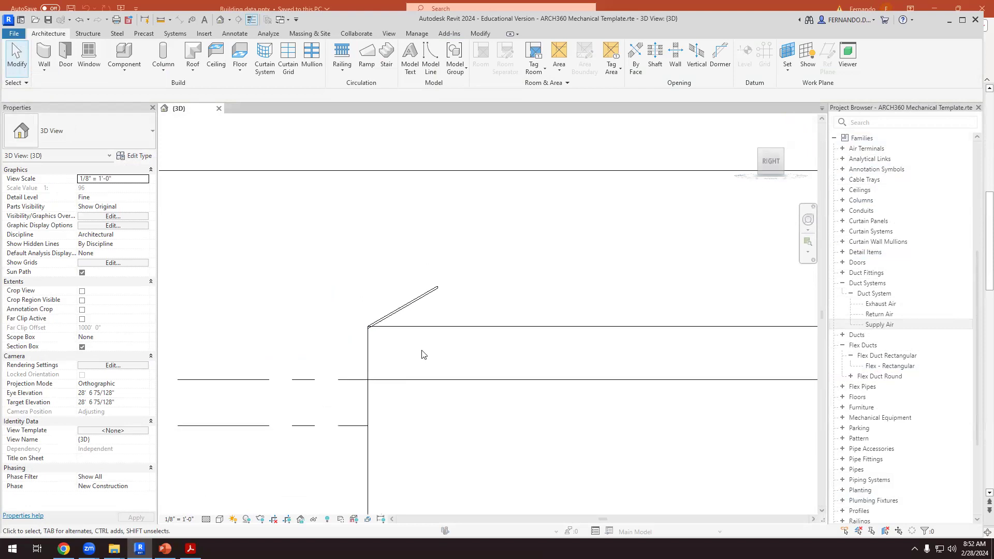
scroll(409, 322, up, 3)
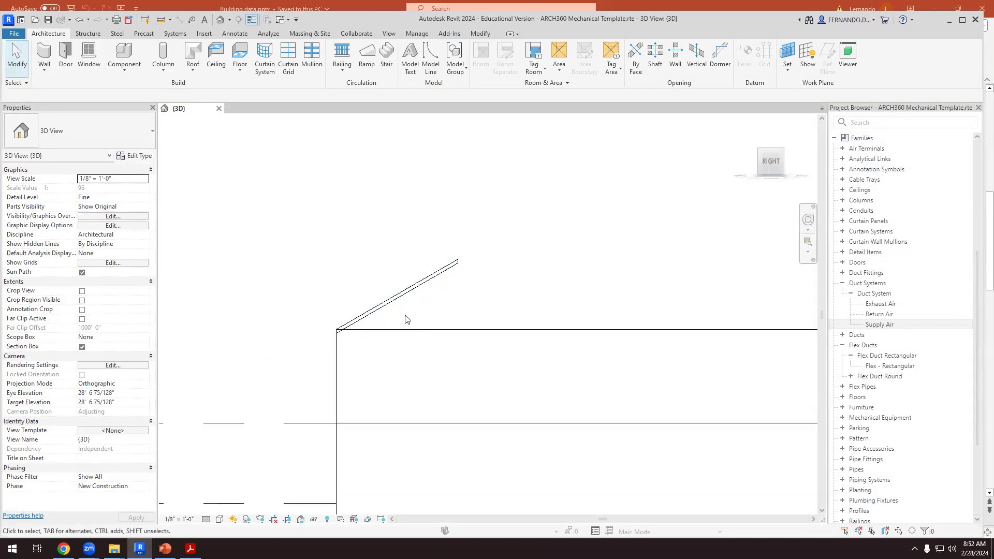
- Examine the tilted panel's full run along the south roof edge in an angled view with the sun path
scroll(380, 262, down, 3)
click(383, 272)
scroll(377, 240, down, 2)
scroll(340, 274, down, 1)
shift+middle_drag(340, 274, 245, 215)
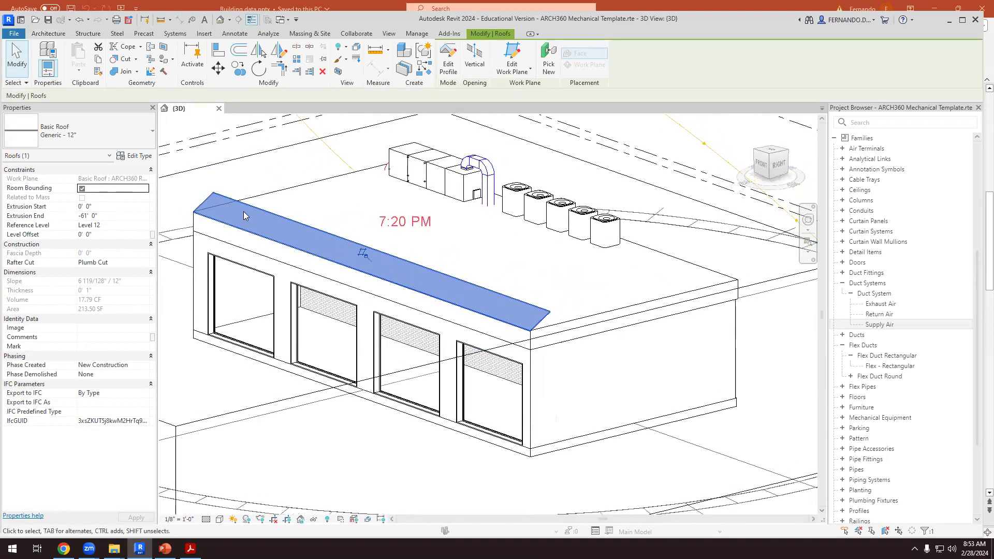
scroll(246, 216, up, 3)
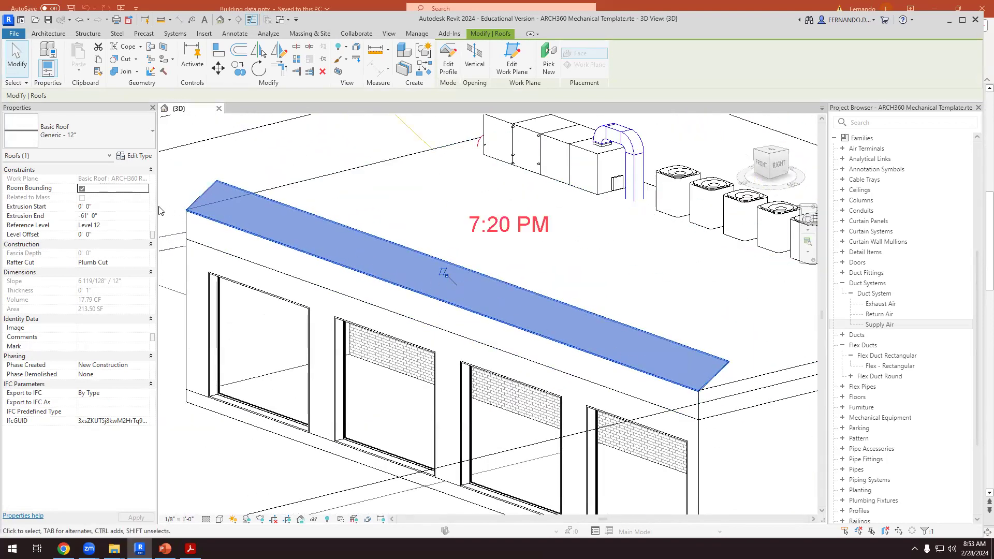
scroll(481, 218, down, 4)
shift+middle_drag(482, 218, 344, 266)
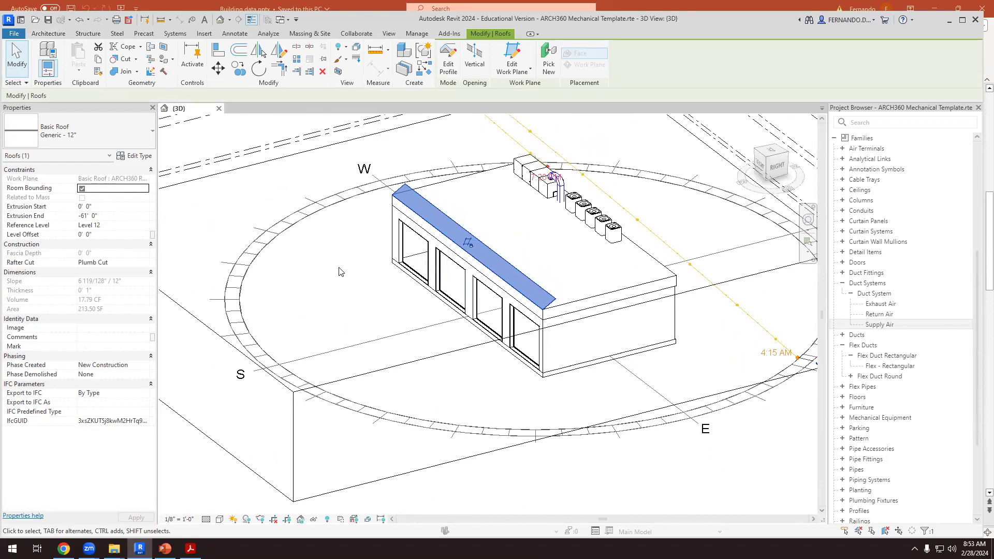
key(Escape)
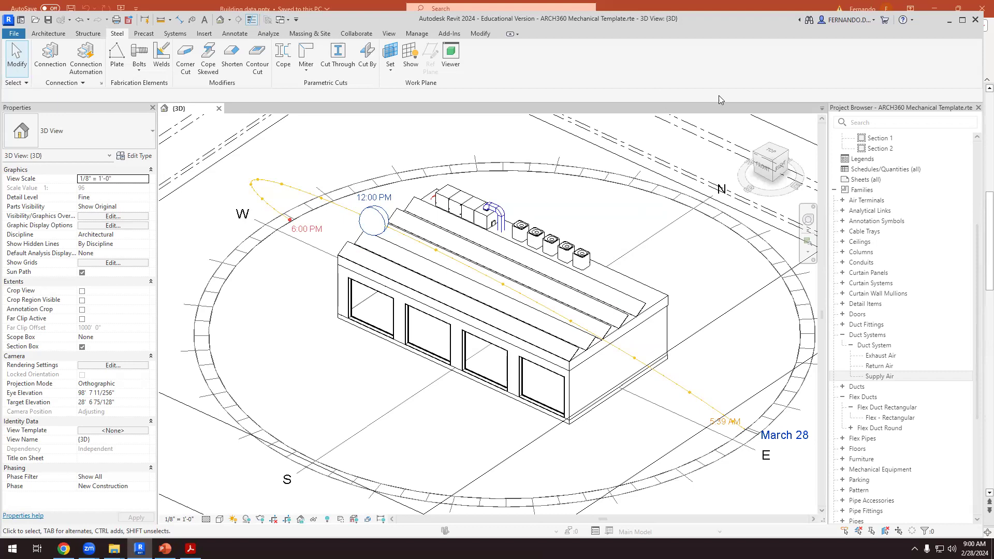
- Examine the spacing of the five tilted panel rows against the March 28 noon sun, from the right side and at an angle
click(779, 165)
scroll(455, 246, up, 8)
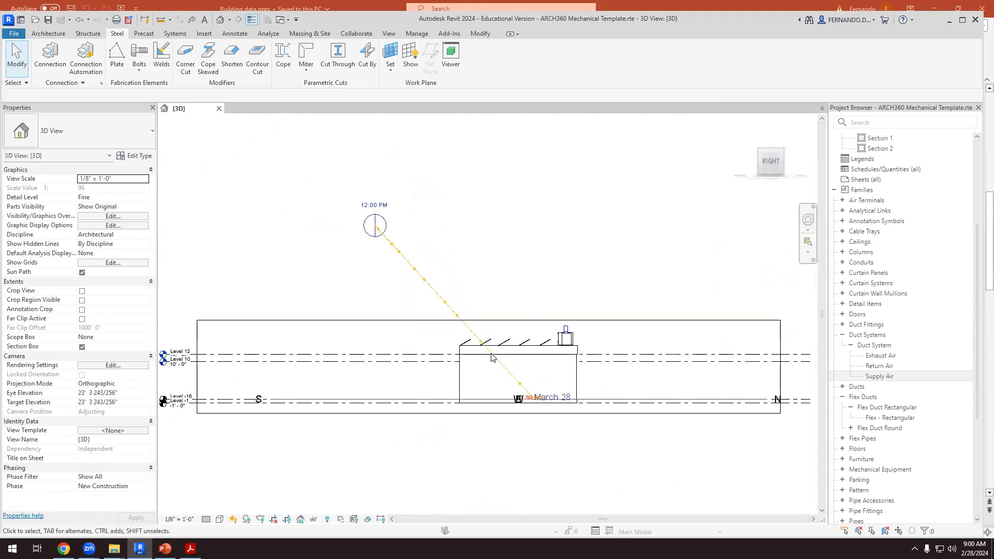
scroll(434, 332, up, 1)
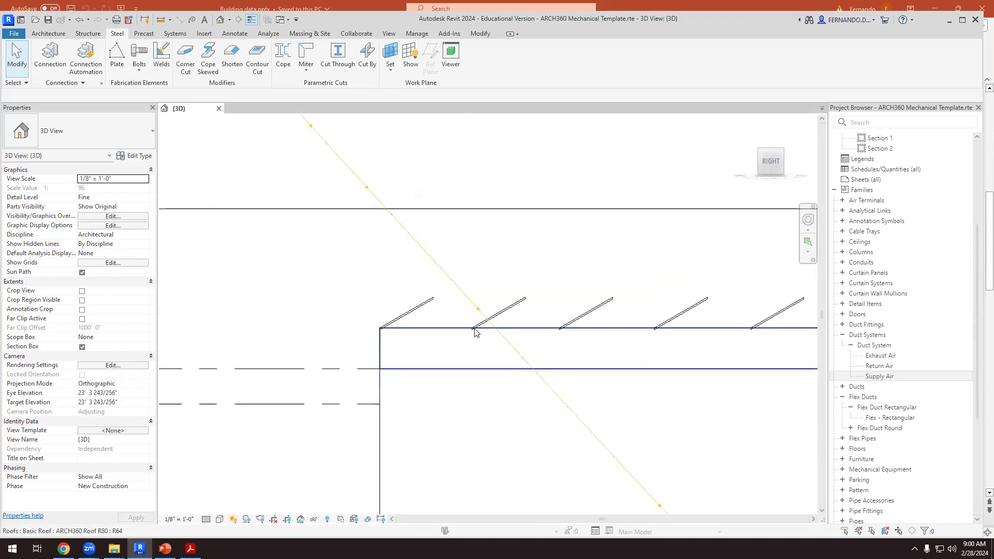
scroll(437, 304, up, 2)
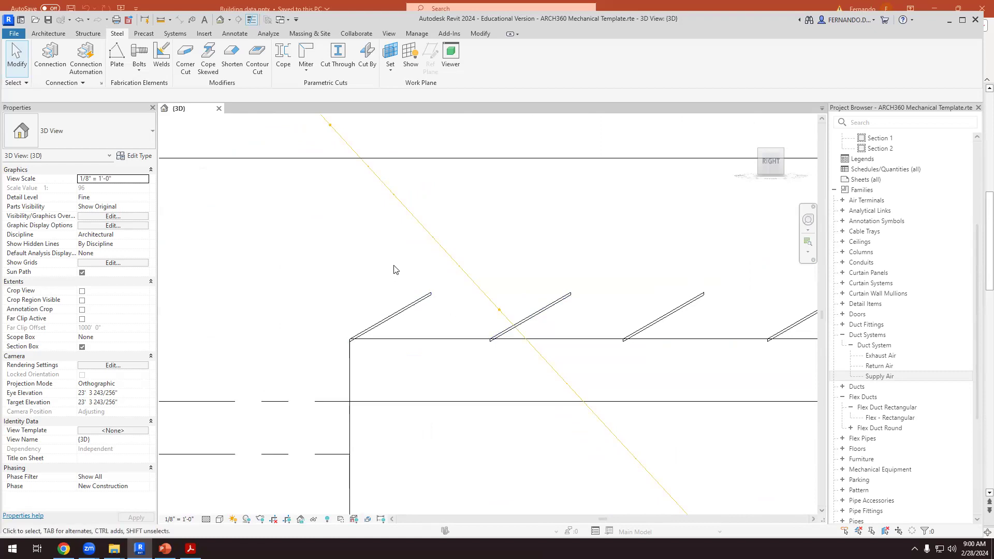
scroll(395, 271, down, 3)
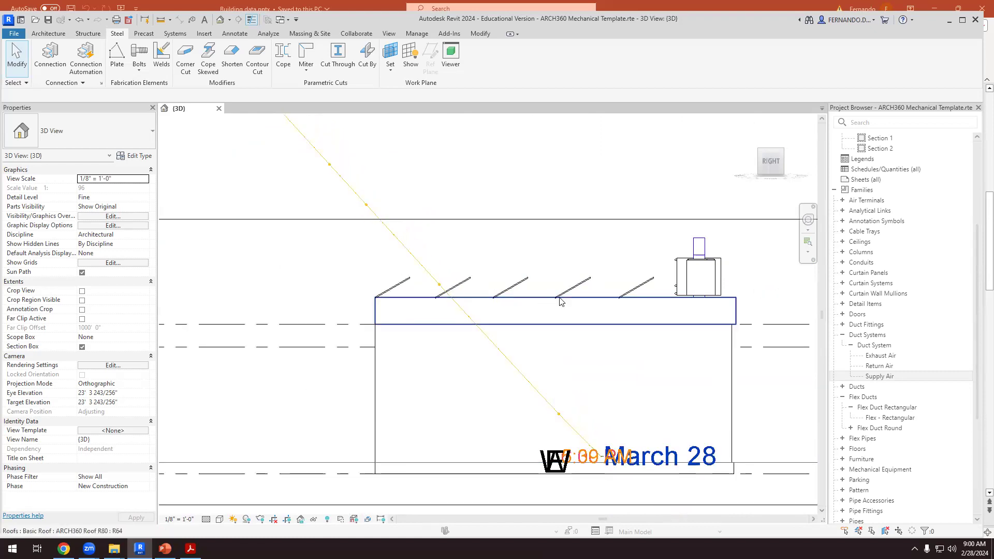
scroll(735, 279, up, 1)
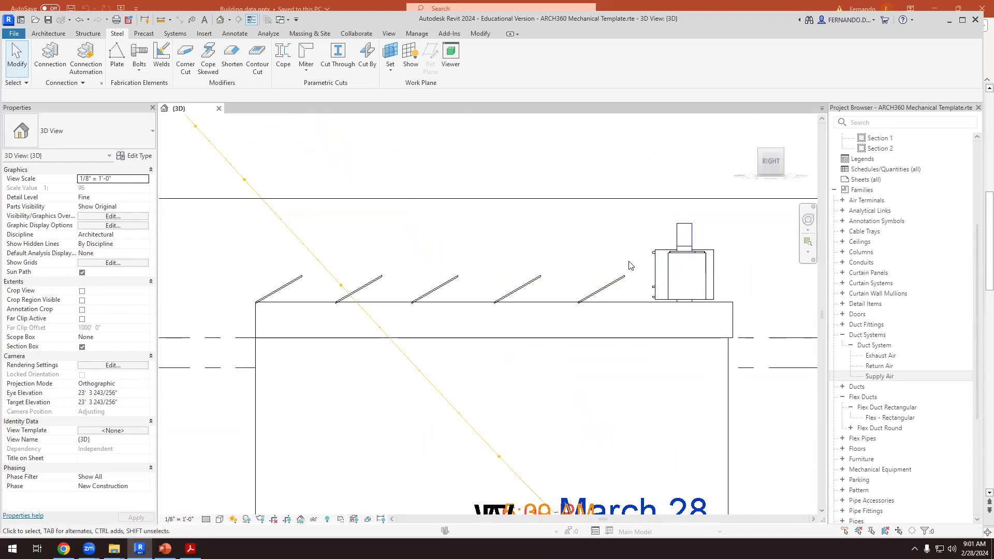
shift+middle_drag(456, 347, 489, 386)
scroll(504, 290, down, 5)
shift+middle_drag(504, 292, 601, 312)
scroll(601, 312, up, 2)
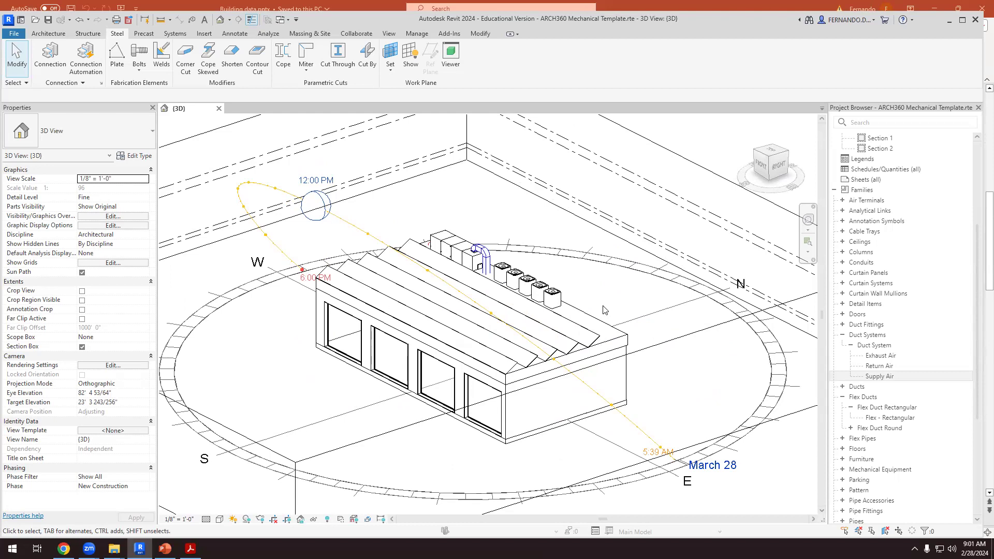
- Start a Solar Analysis and set its study type to Solar Energy - Annual PV
click(269, 33)
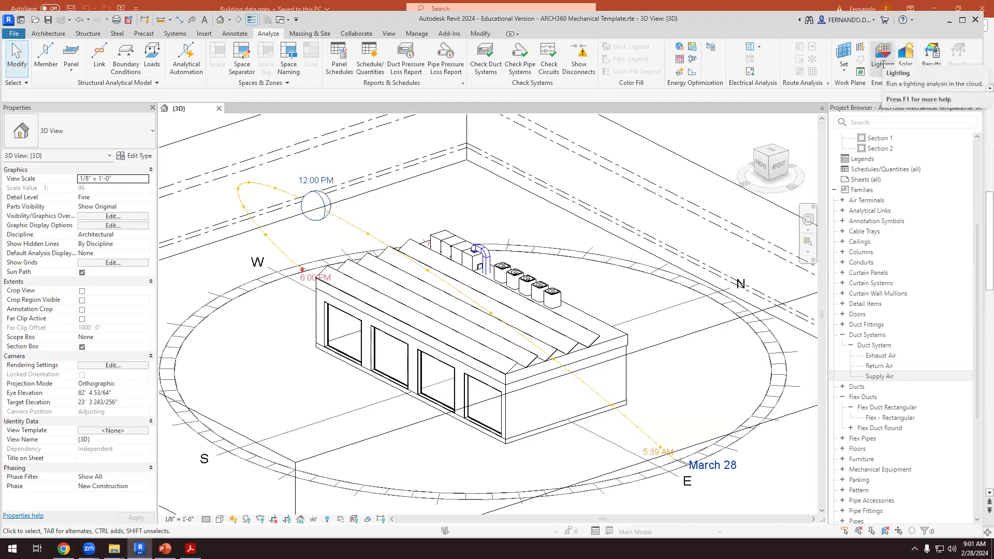
click(905, 57)
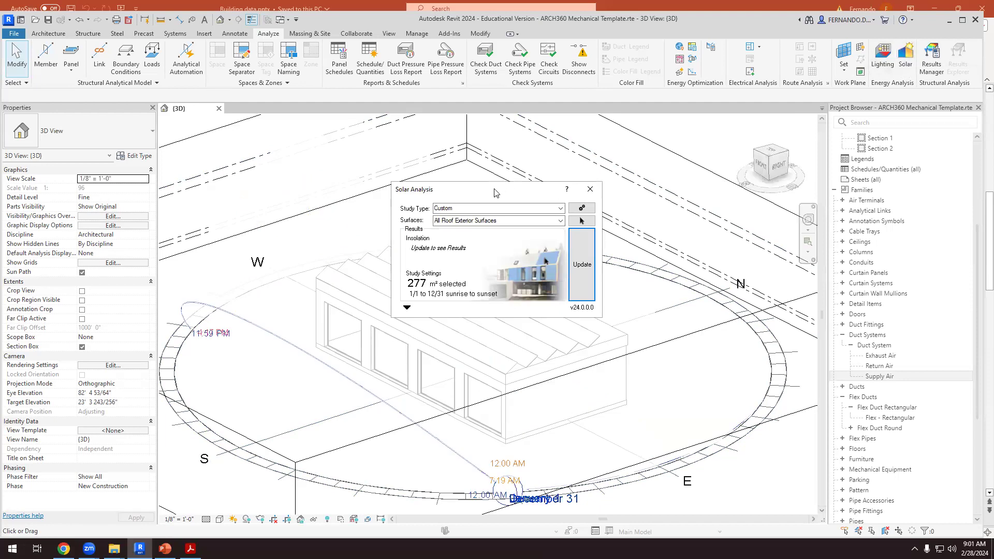
drag(496, 193, 659, 162)
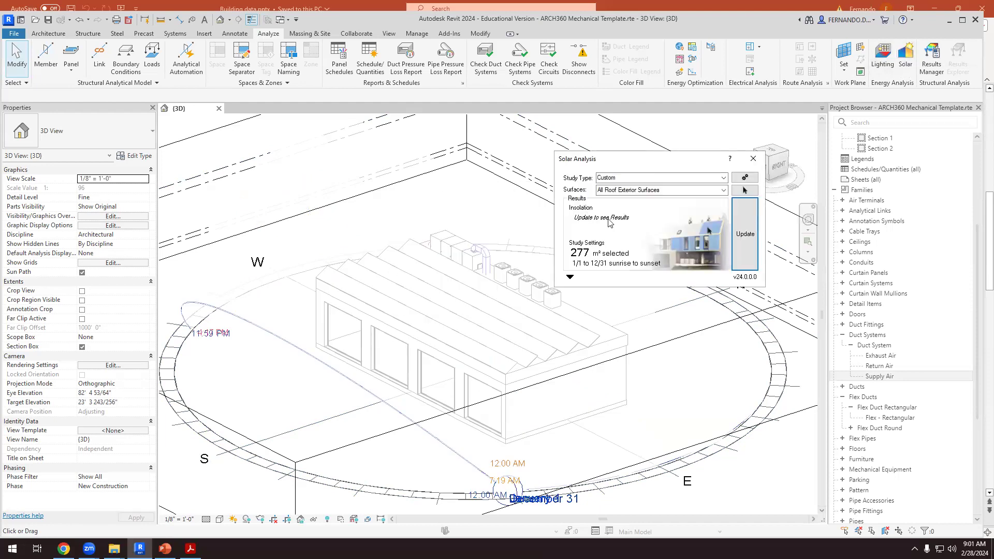
click(723, 177)
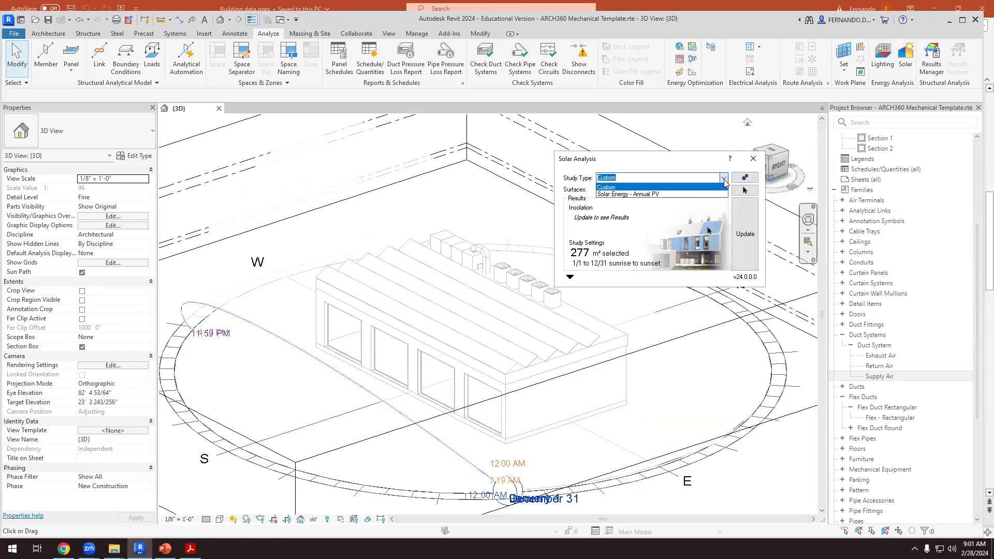
click(636, 195)
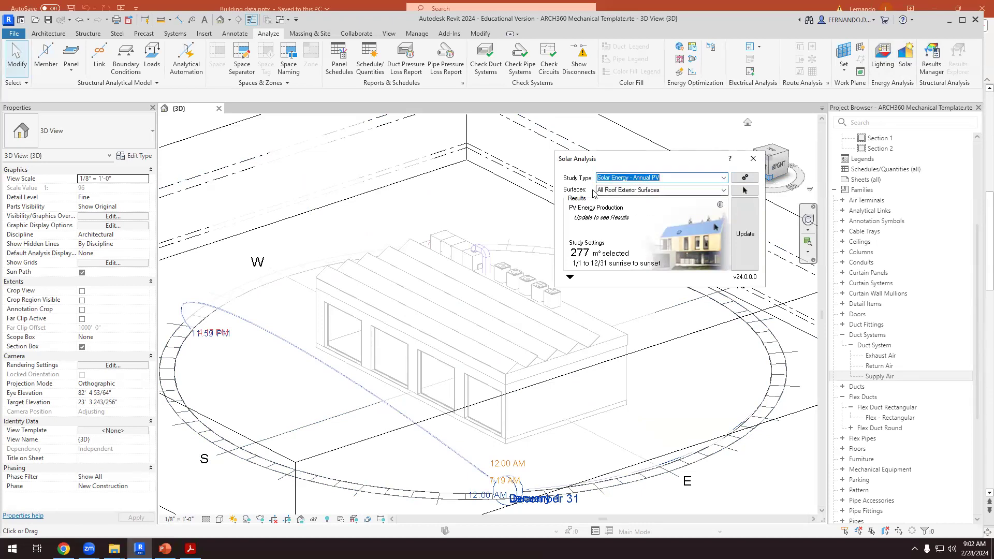
- Define the analysis surfaces by user selection, leaving out the flat main roof and keeping only the five tilted panel faces
click(722, 190)
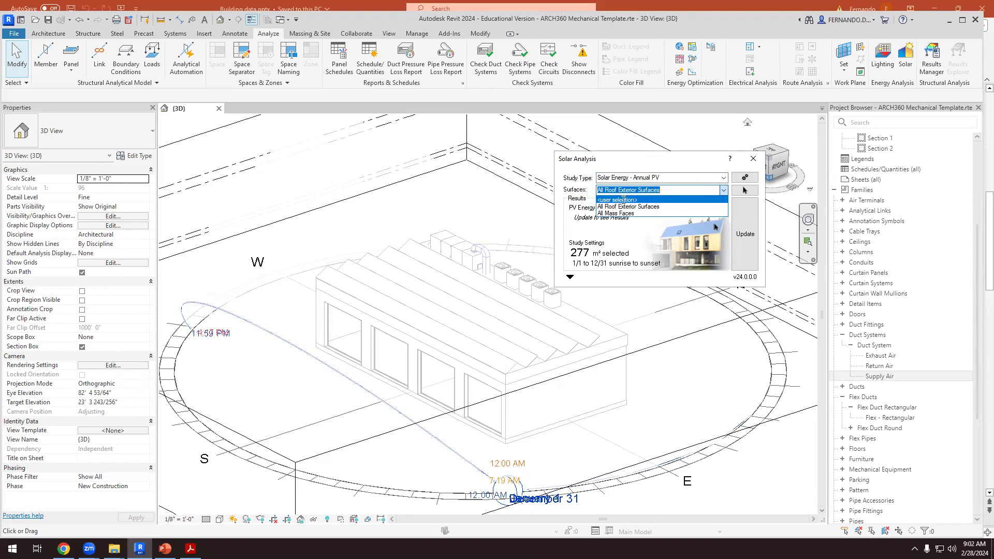
click(623, 199)
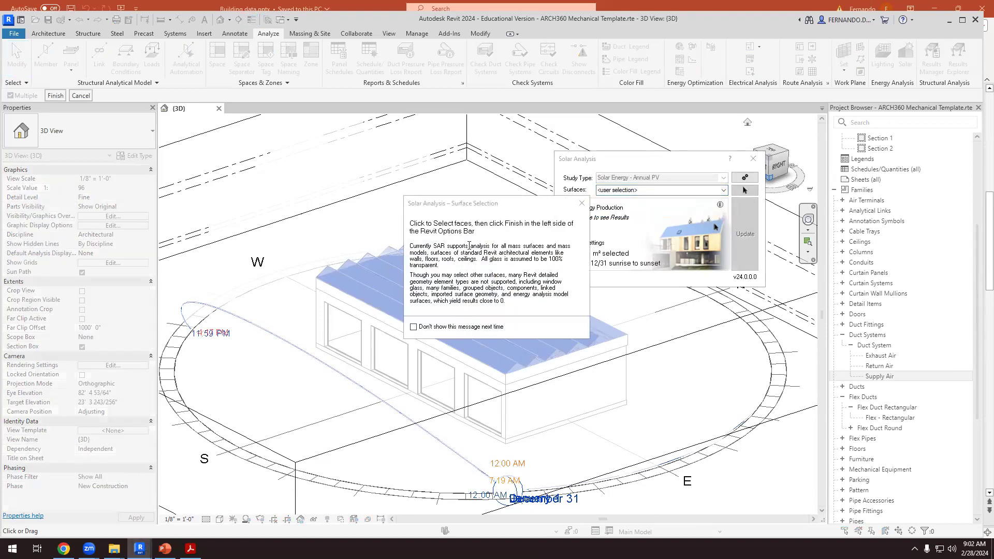
click(581, 203)
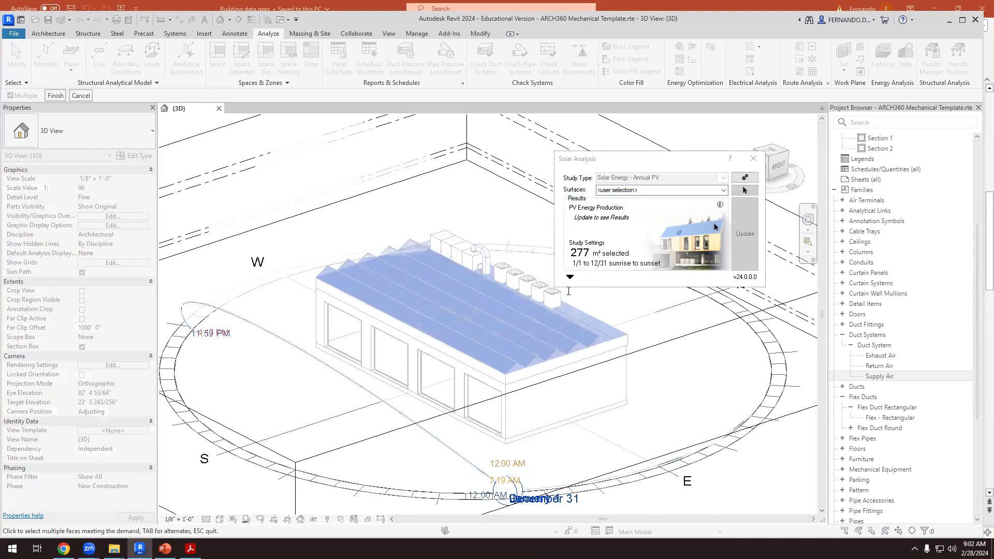
shift+middle_drag(661, 393, 591, 330)
scroll(621, 342, up, 3)
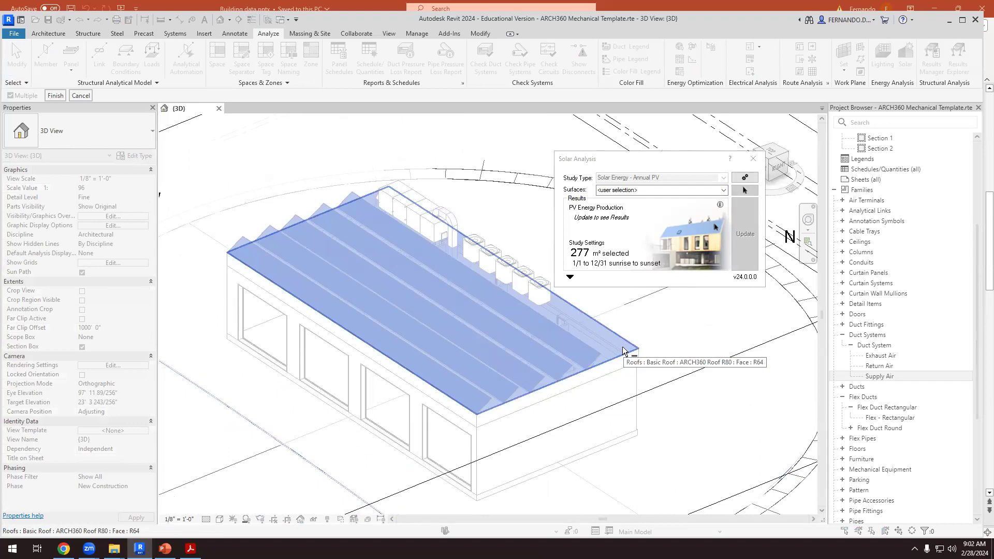
scroll(624, 352, up, 2)
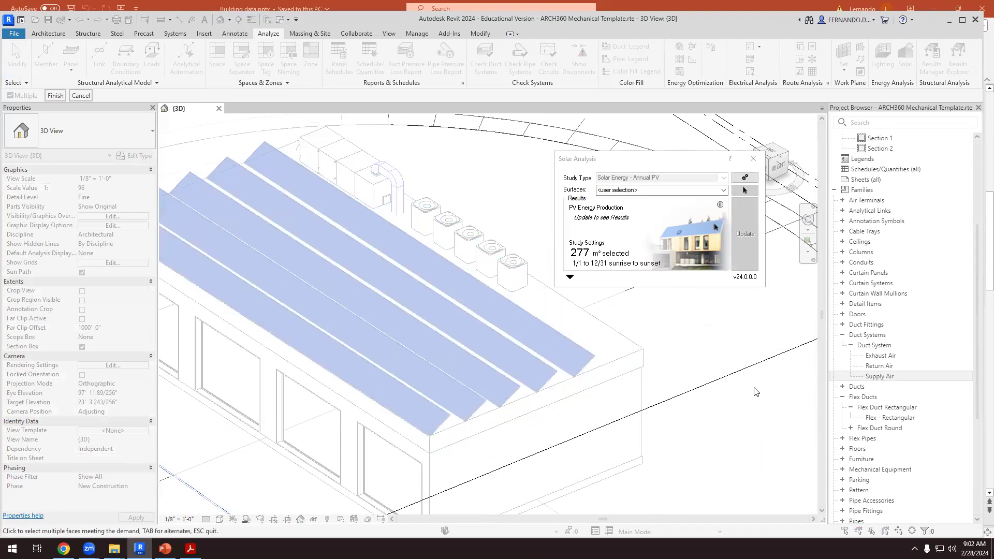
shift+middle_drag(781, 383, 616, 401)
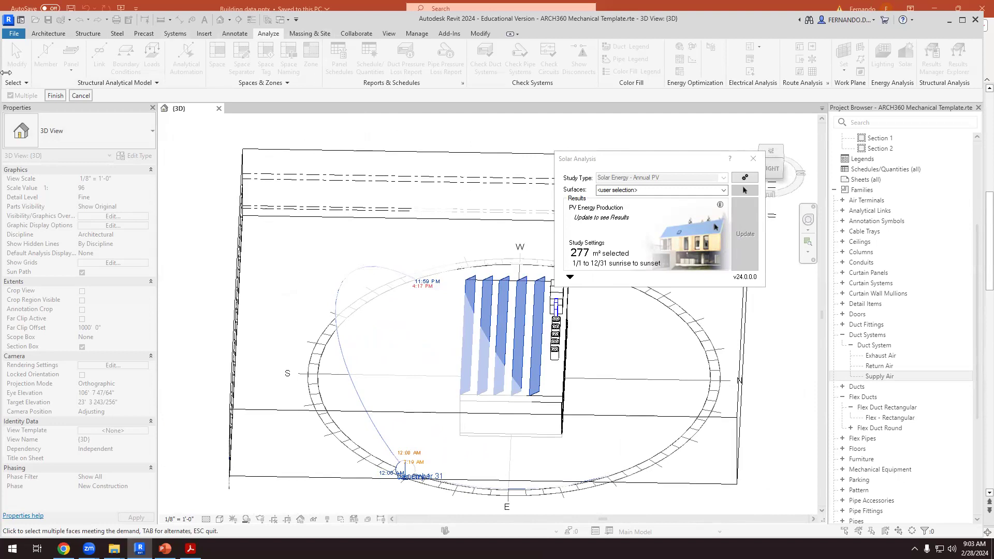
click(55, 97)
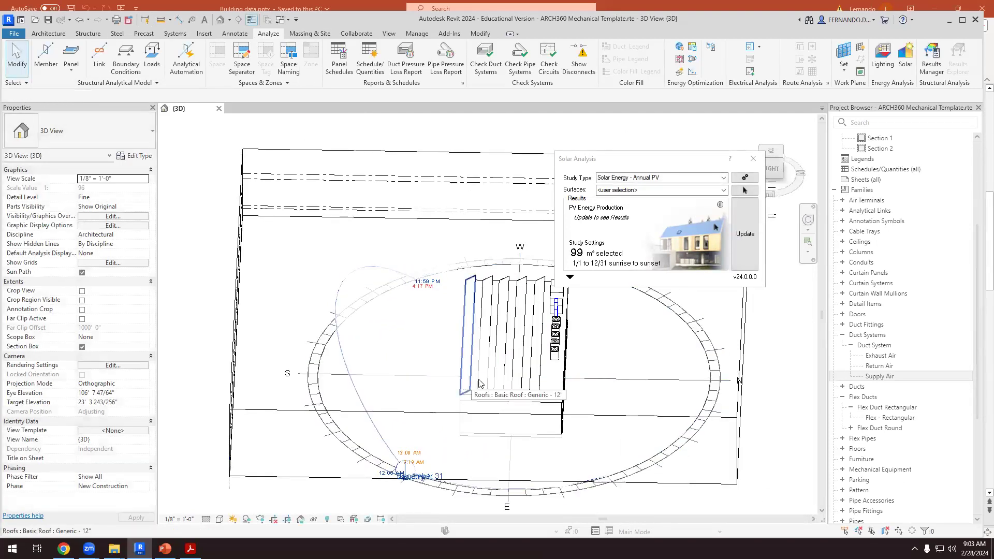
- Run the annual PV energy analysis on the selected panel faces and view the results on the model
scroll(515, 374, down, 3)
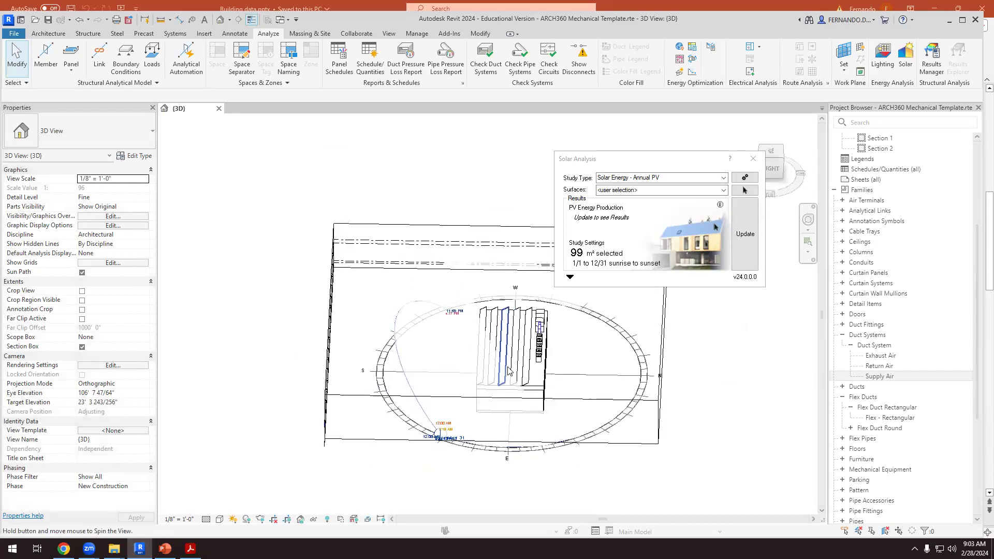
shift+middle_drag(509, 371, 691, 386)
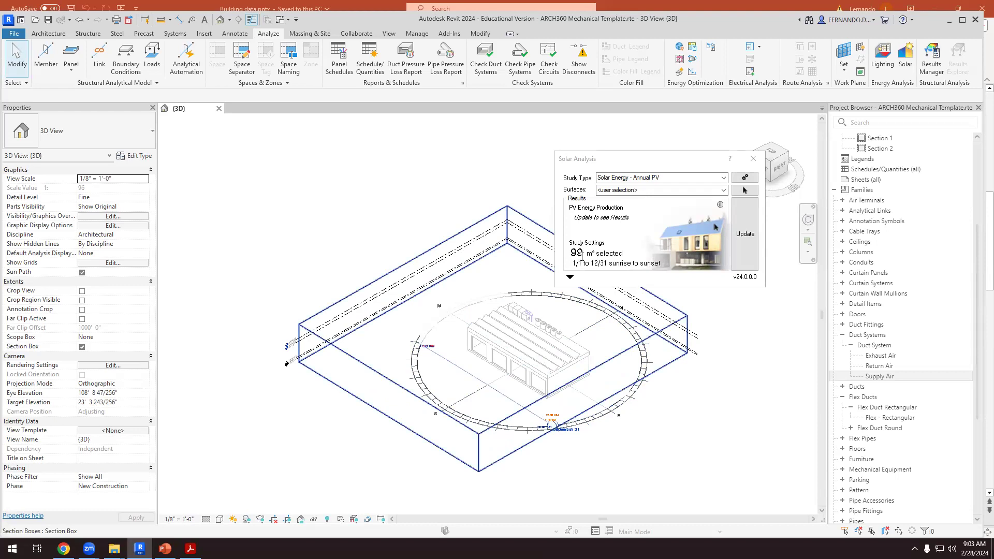
click(743, 233)
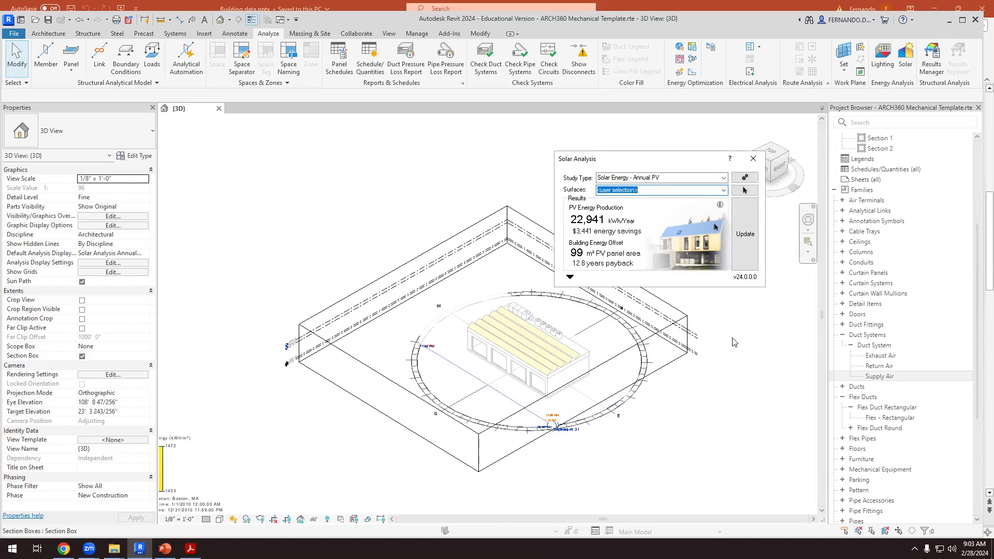
scroll(694, 396, up, 4)
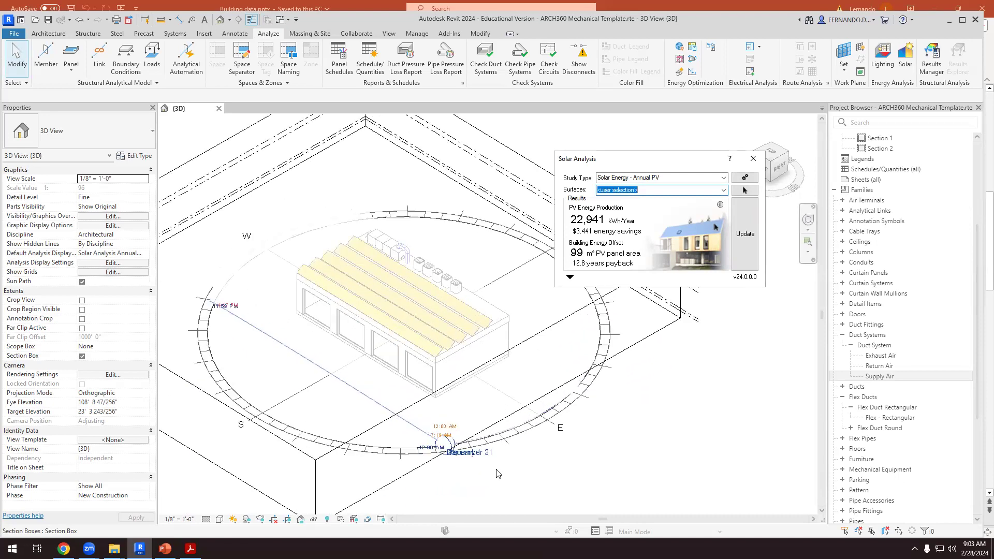
scroll(499, 474, up, 1)
scroll(527, 442, down, 1)
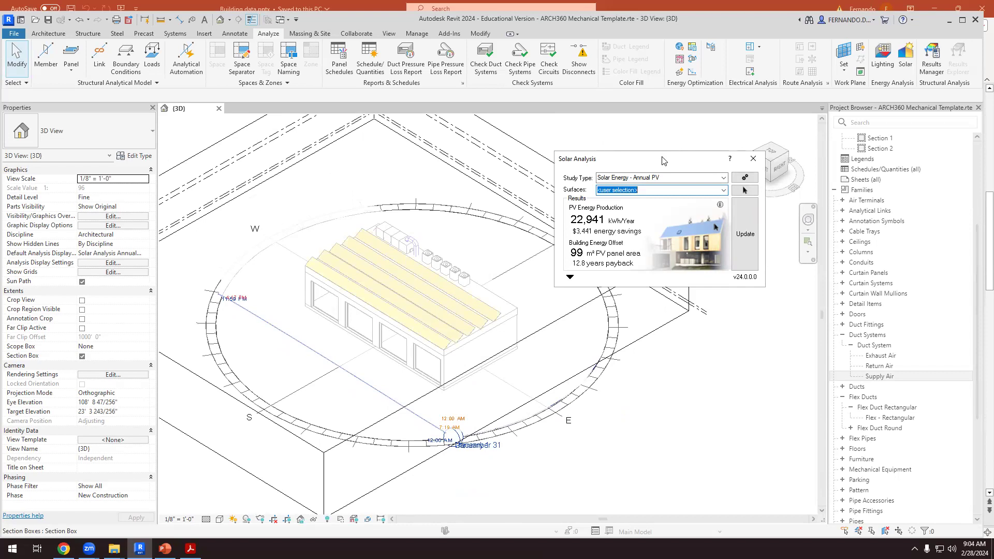
- Place the Solar Analysis results beside the building and capture a screenshot of both
drag(662, 160, 663, 249)
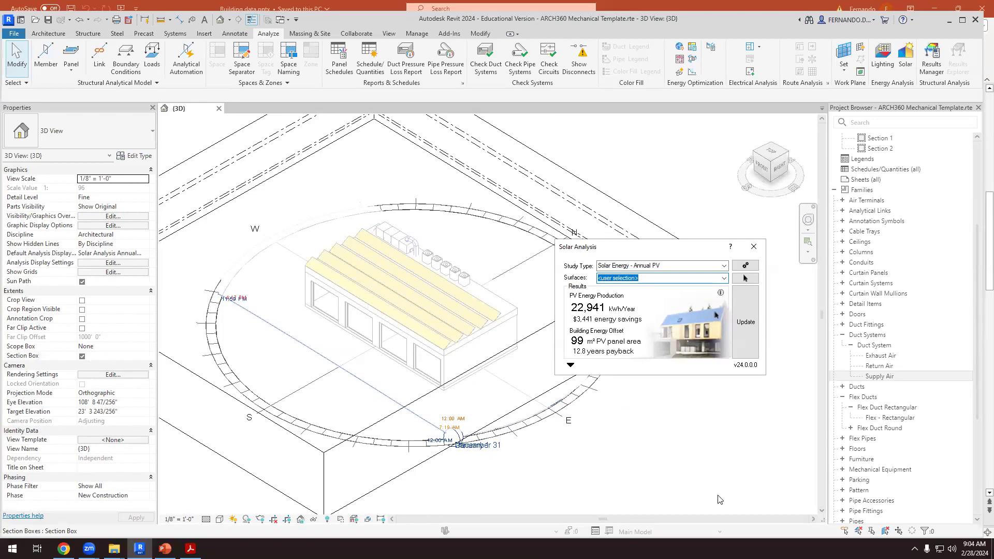
key(super+shift+s)
drag(525, 382, 778, 458)
- Switch to PowerPoint, add a slide after slide 4, and replace its placeholders with the solar analysis screenshot
click(165, 548)
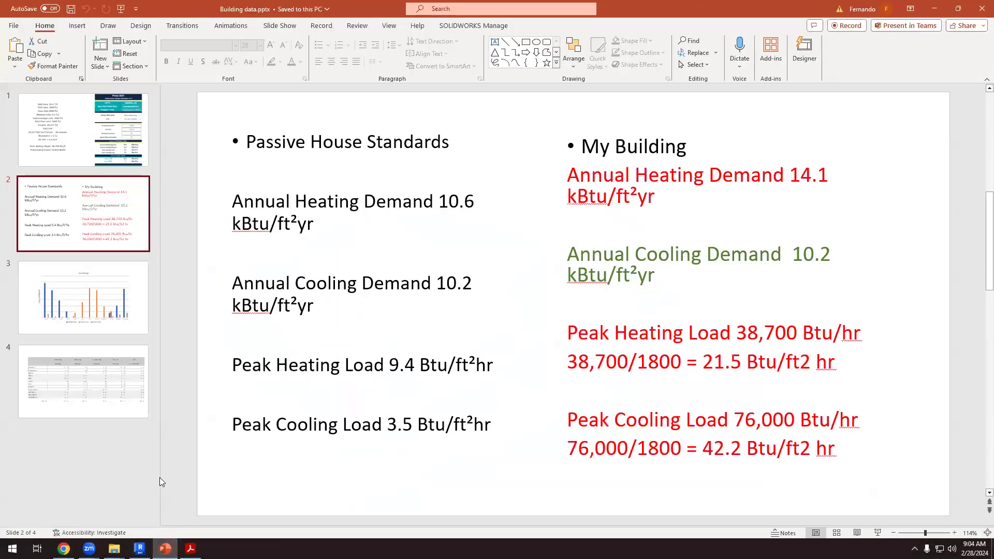
click(134, 441)
key(Return)
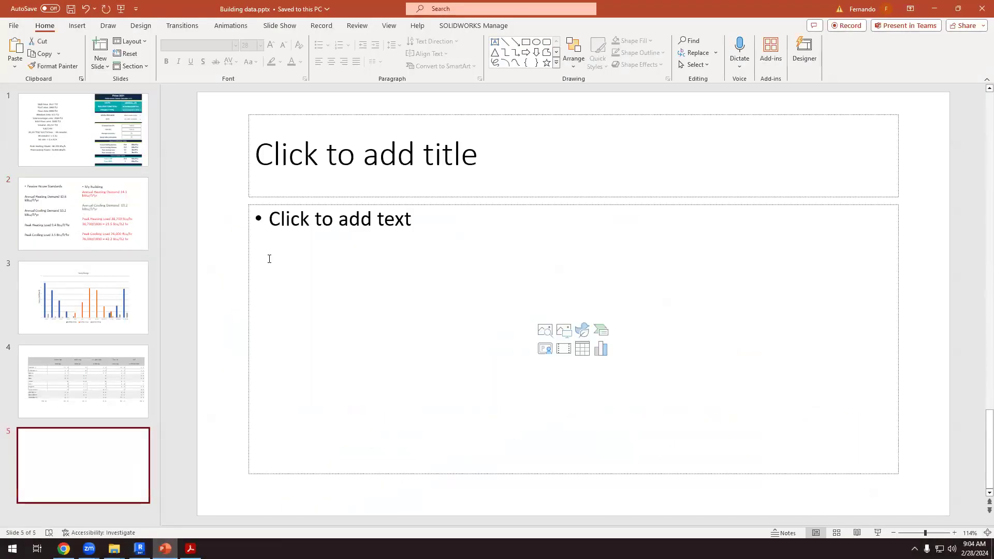
drag(234, 102, 919, 492)
key(Delete)
key(ctrl+v)
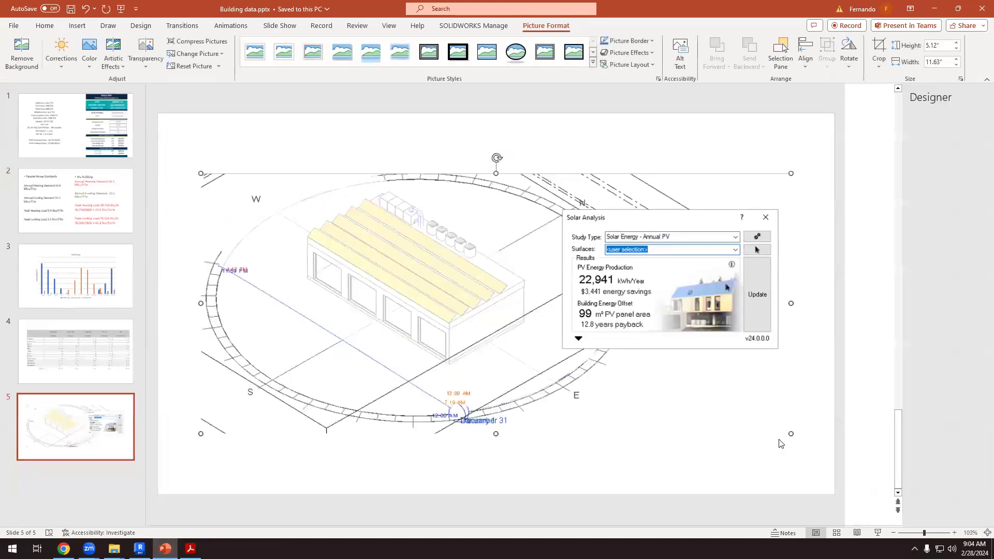